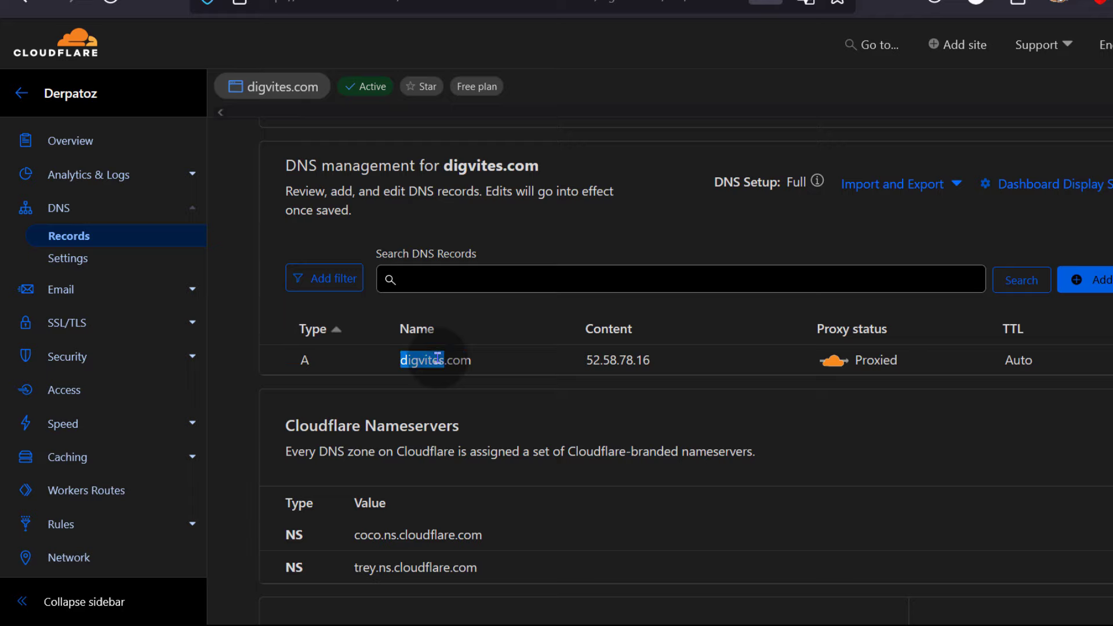
# - Open digvites.com in a private window, see the dan.com page, then close it and return
pyautogui.click(438, 357)
pyautogui.rightClick(438, 358)
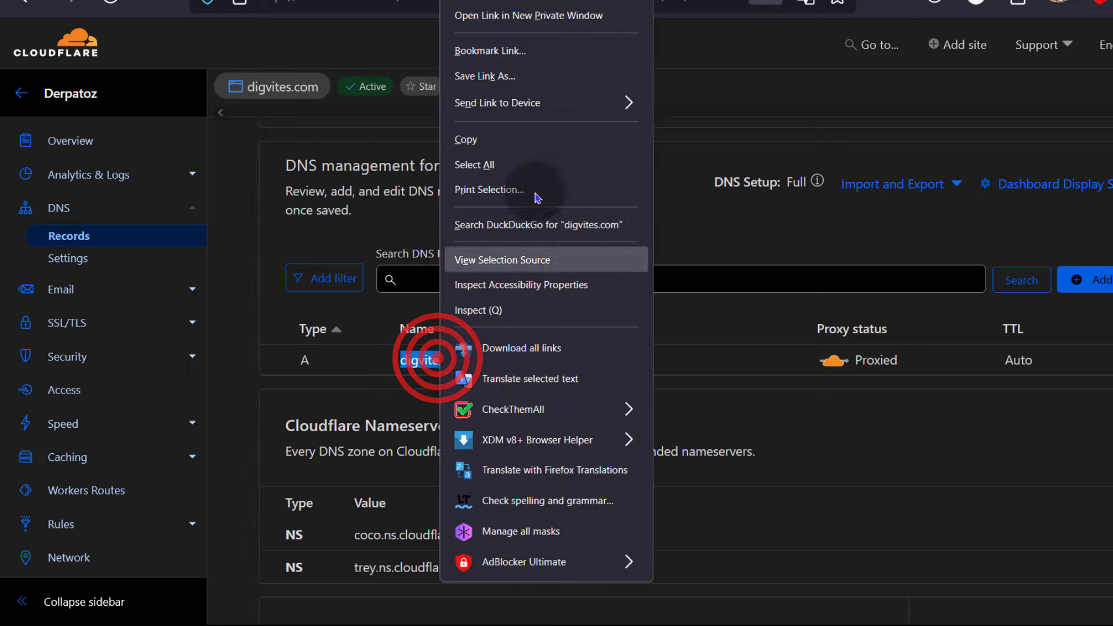
pyautogui.click(539, 17)
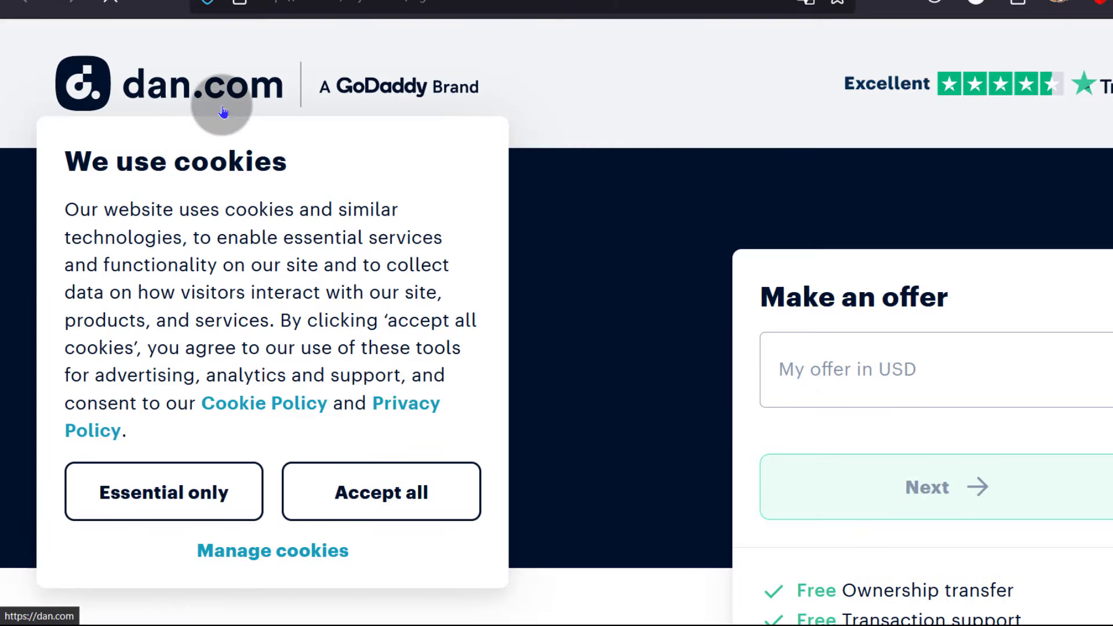
pyautogui.click(1112, 0)
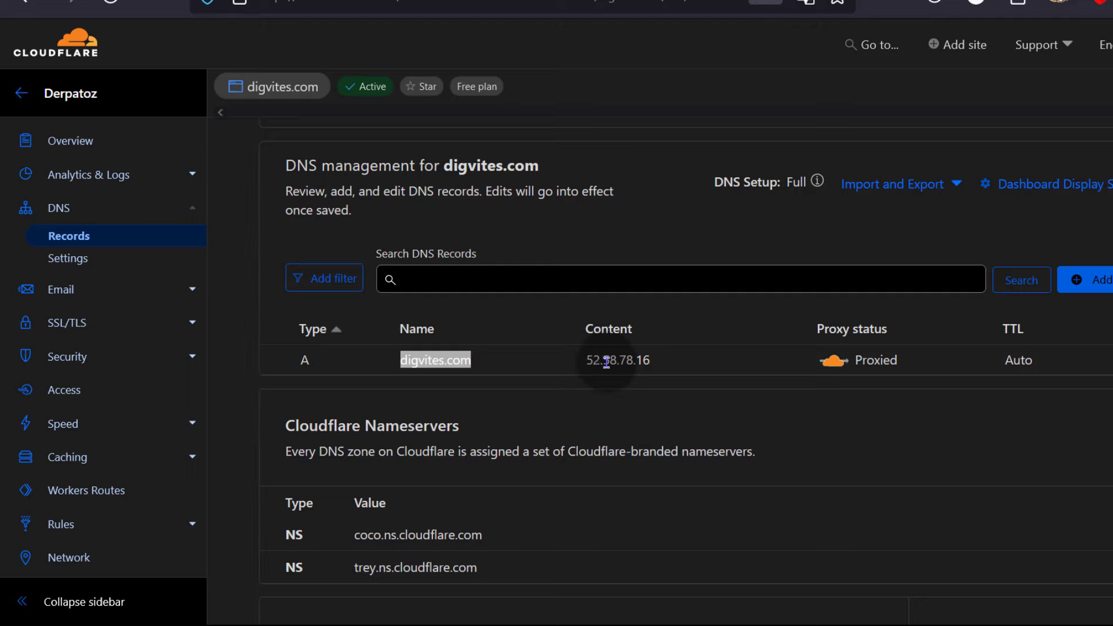
pyautogui.click(596, 392)
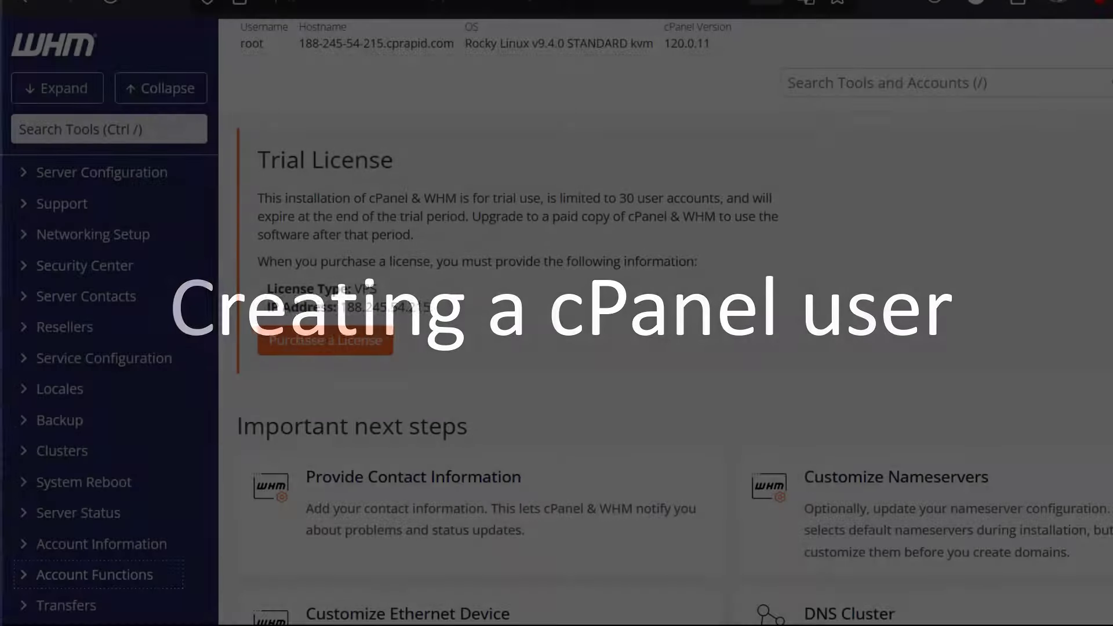
pyautogui.scroll(-4, 149, 386)
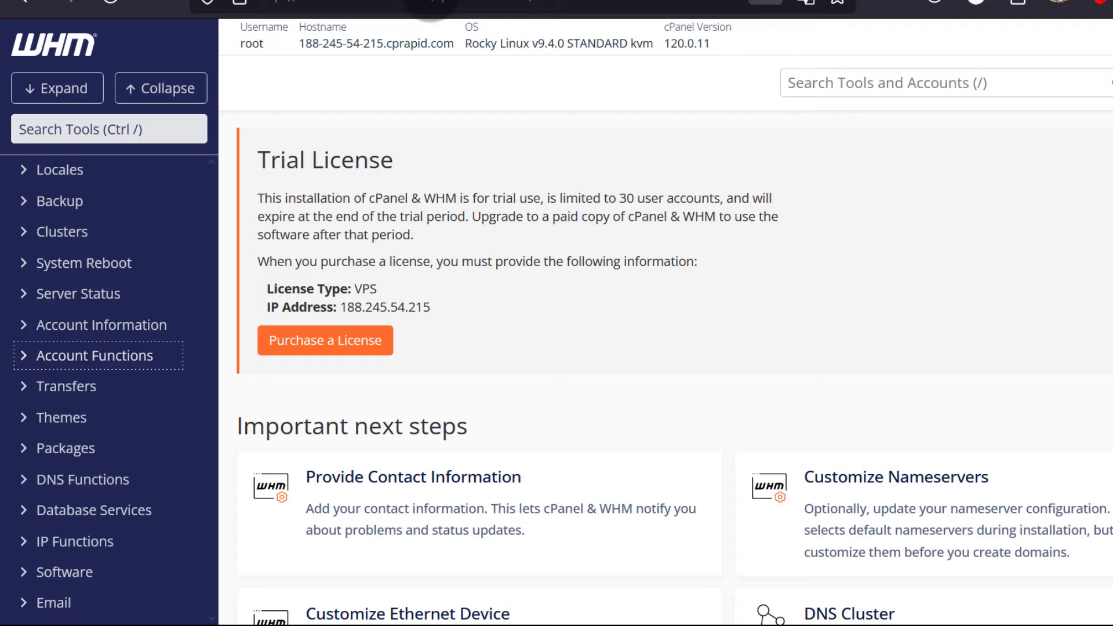
# - Open WHM's Create a New Account form from Account Functions in the sidebar
pyautogui.click(432, 5)
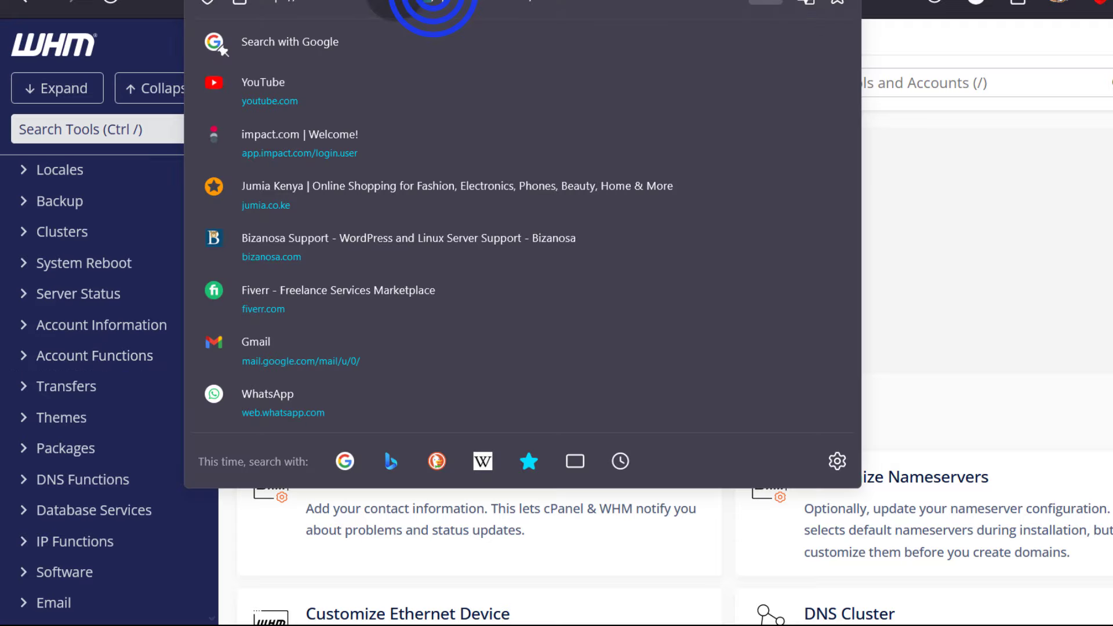
pyautogui.click(968, 236)
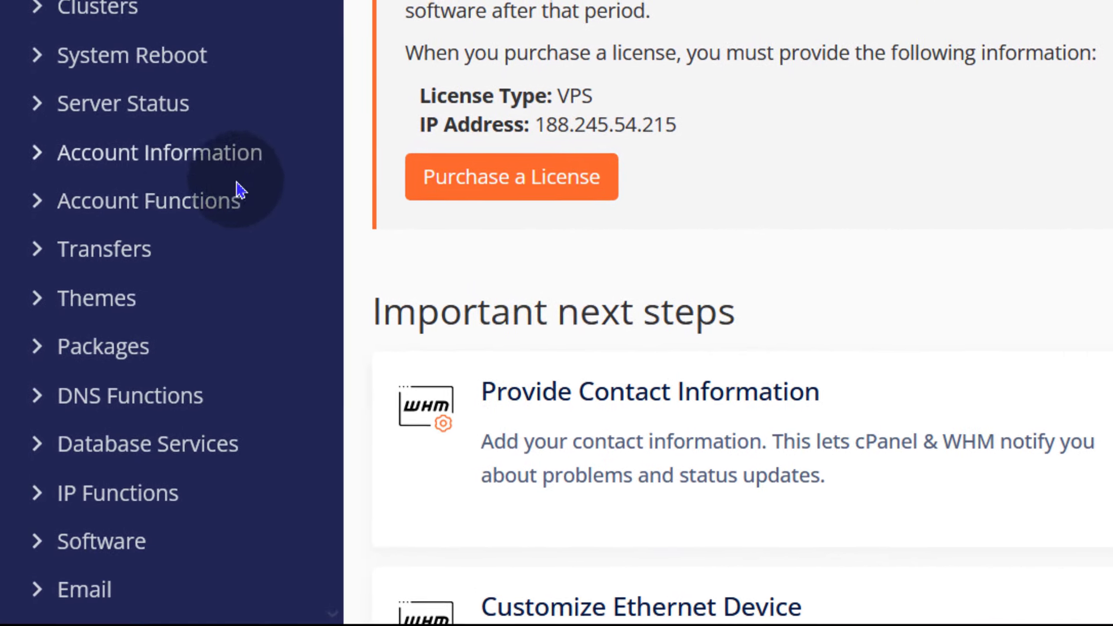
pyautogui.click(32, 207)
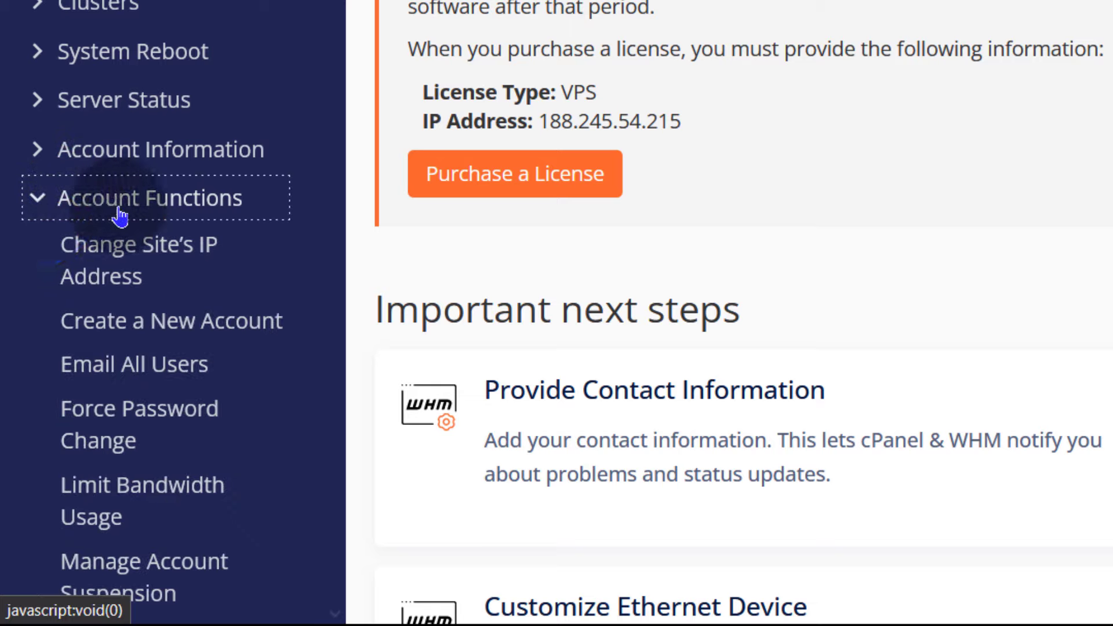
pyautogui.click(155, 325)
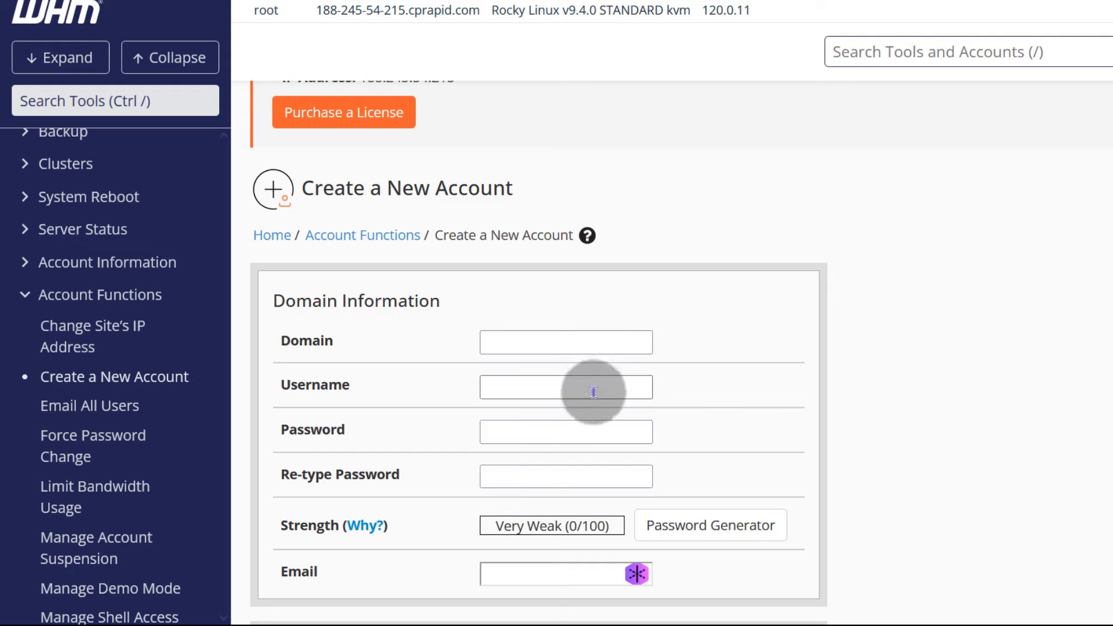
pyautogui.scroll(4, 385, 390)
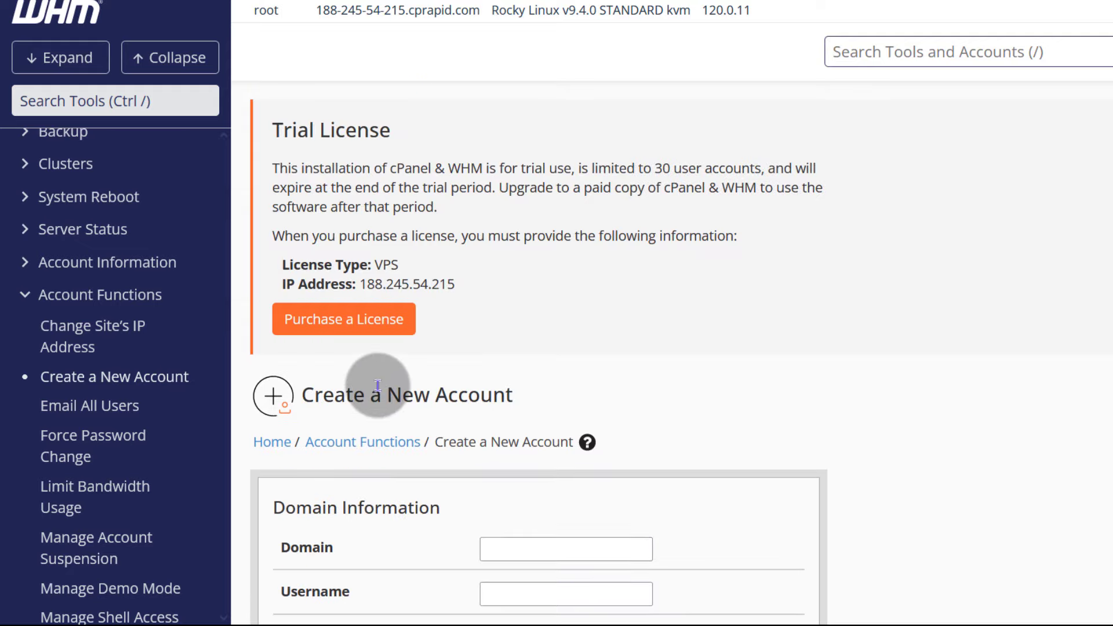
pyautogui.scroll(5, 29, 270)
pyautogui.click(26, 148)
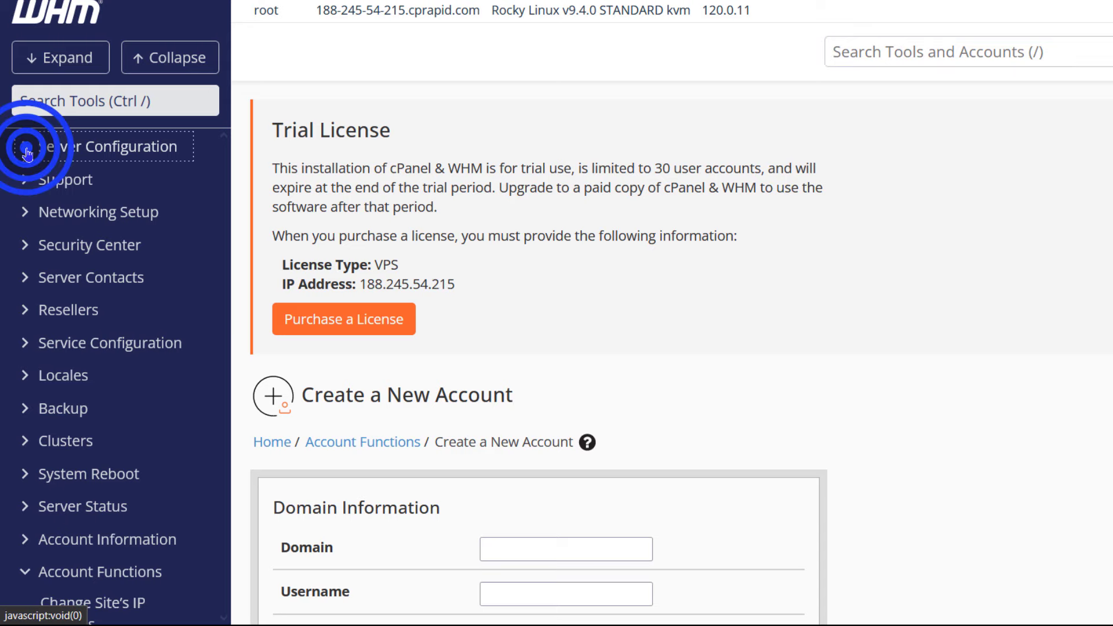
pyautogui.rightClick(76, 184)
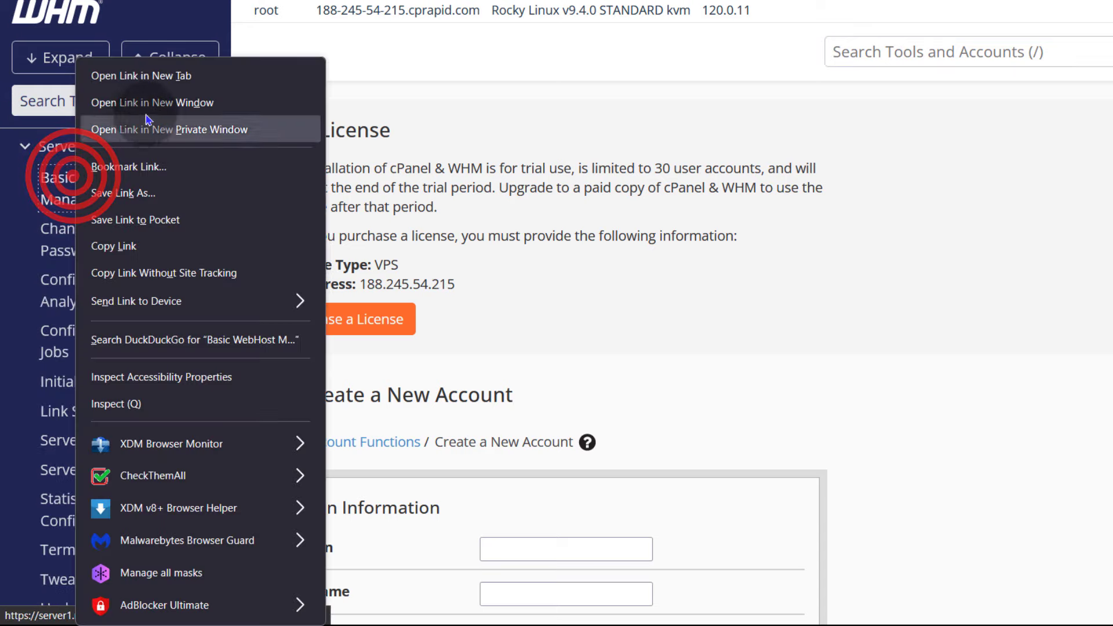
pyautogui.click(156, 84)
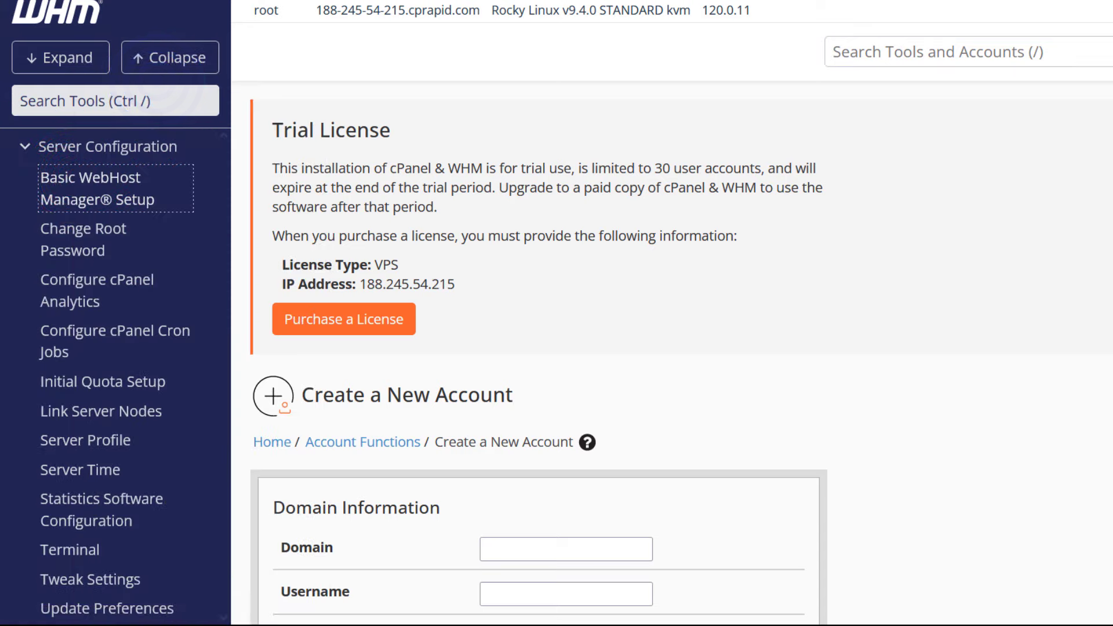
pyautogui.hotkey('ctrl', 'Tab')
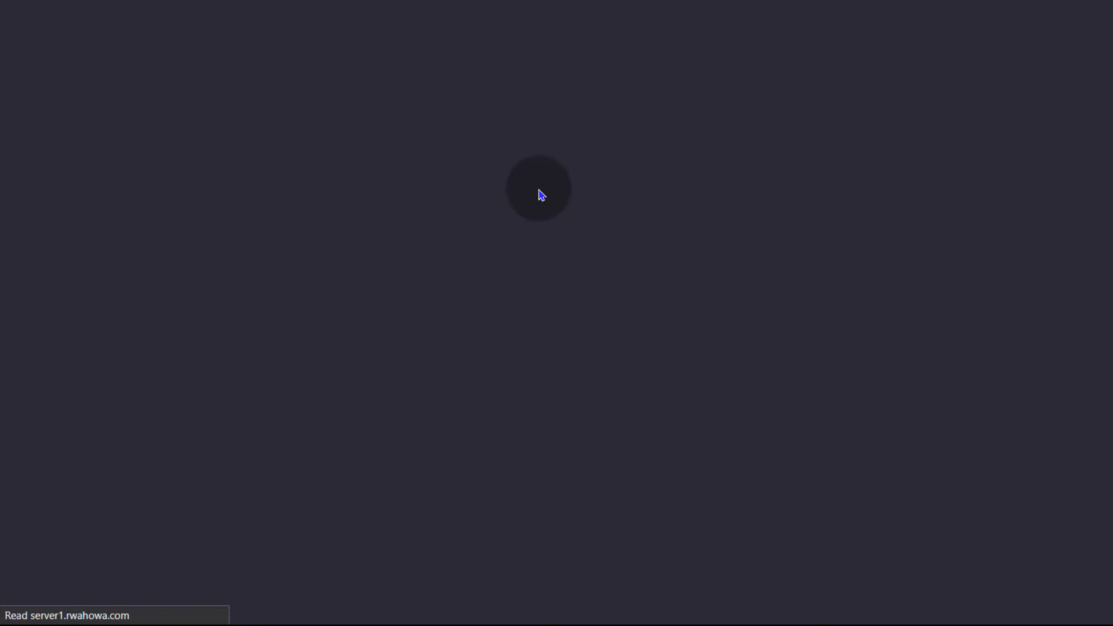
pyautogui.scroll(-20, 529, 276)
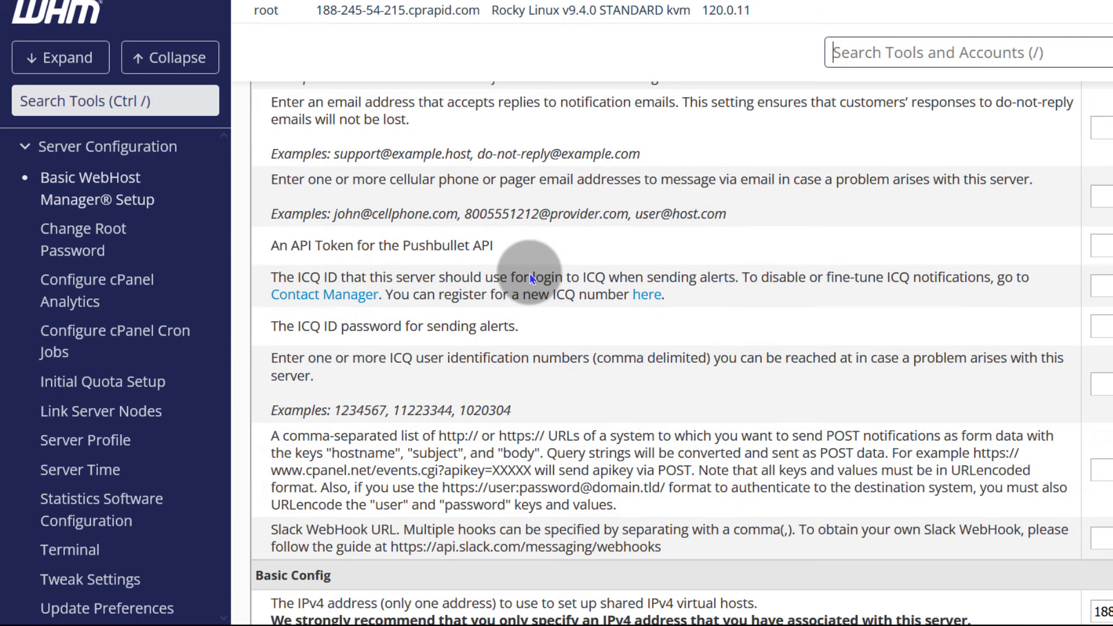
pyautogui.scroll(-4, 529, 279)
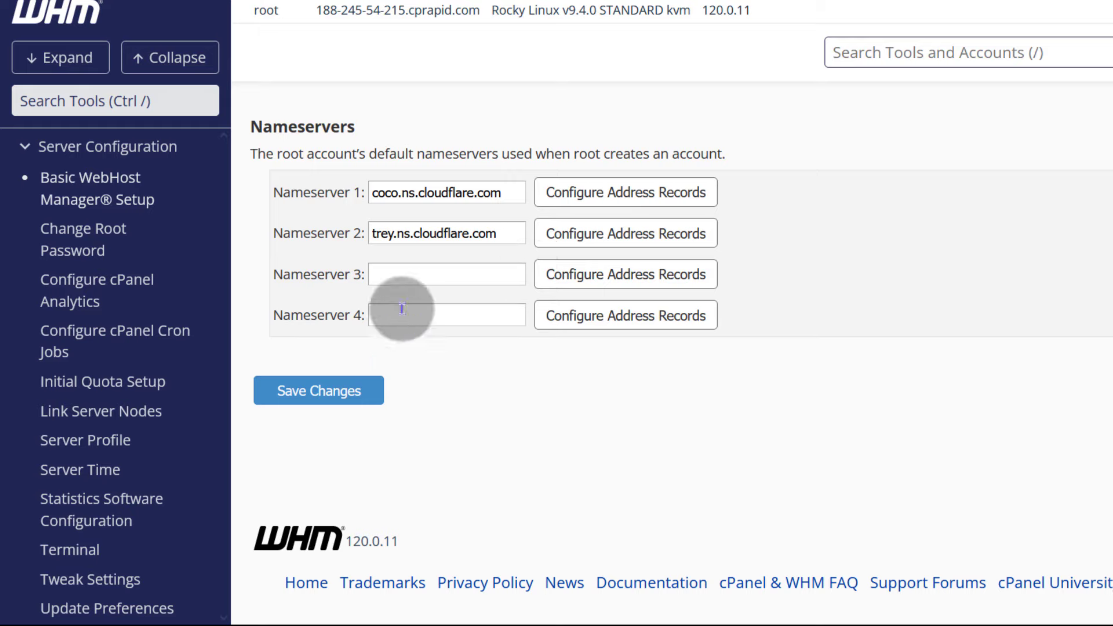
pyautogui.tripleClick(446, 191)
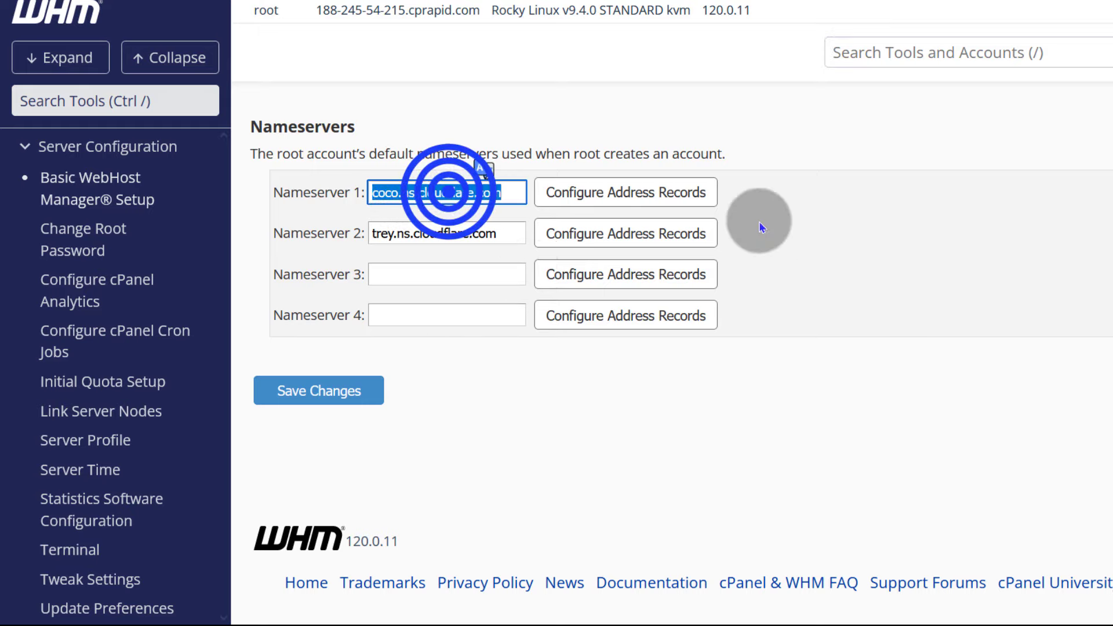
pyautogui.click(843, 235)
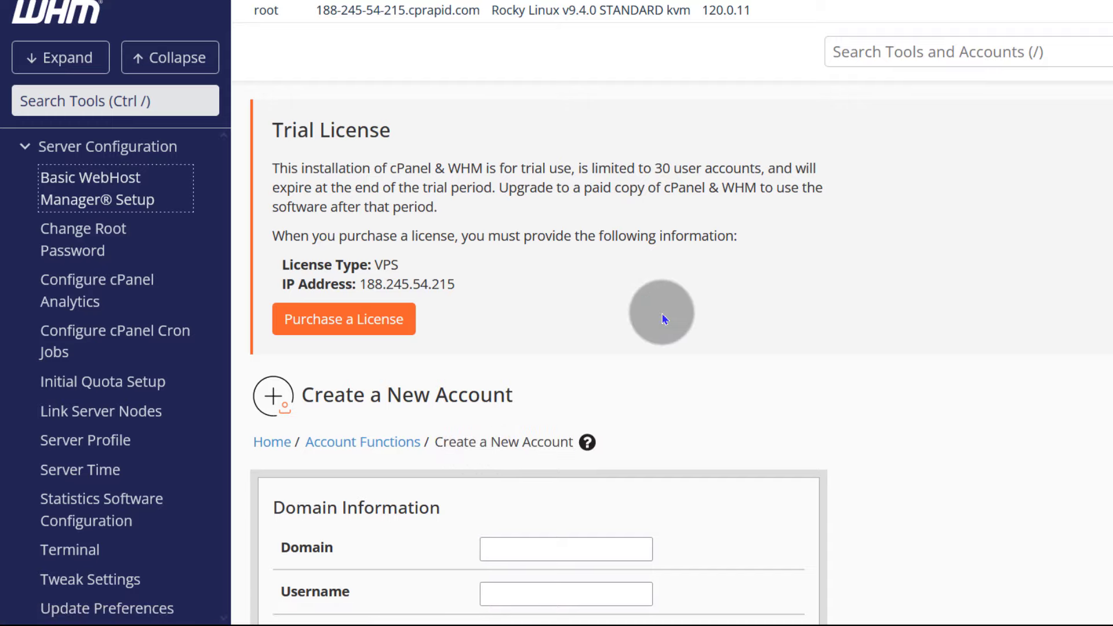
pyautogui.scroll(-5, 662, 314)
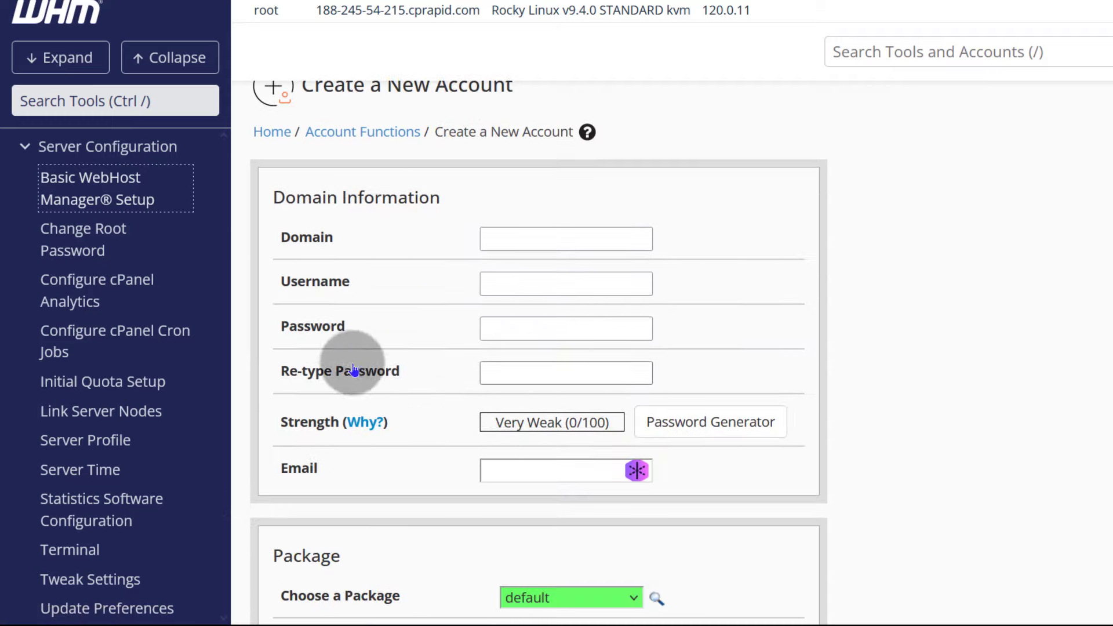
# - Scroll the WHM page and click into the WHM tool search box
pyautogui.scroll(-3, 400, 497)
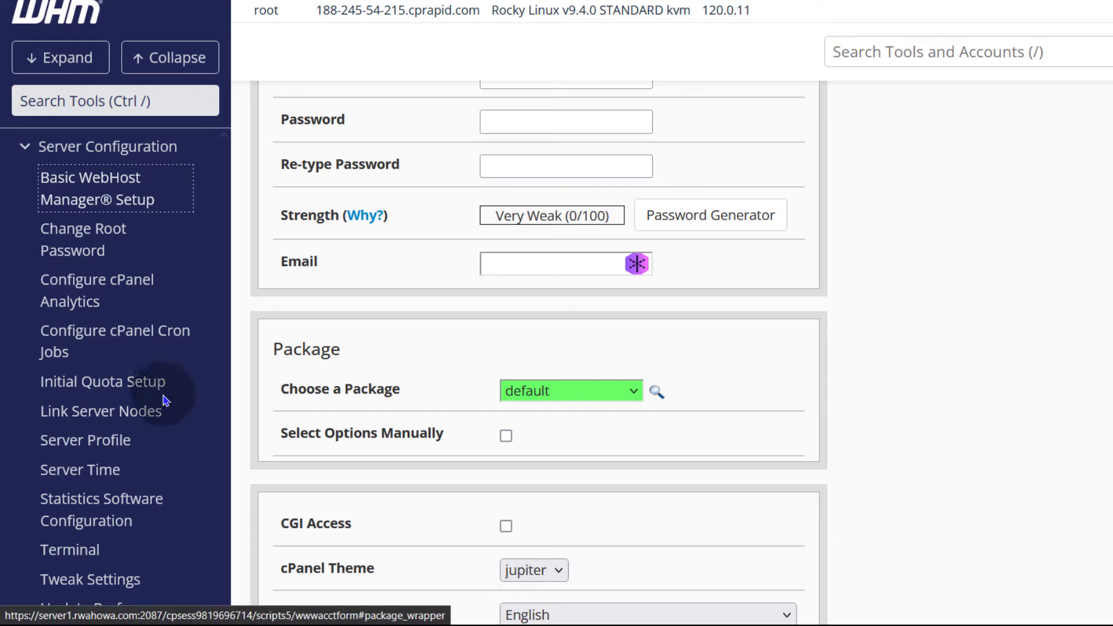
pyautogui.click(103, 99)
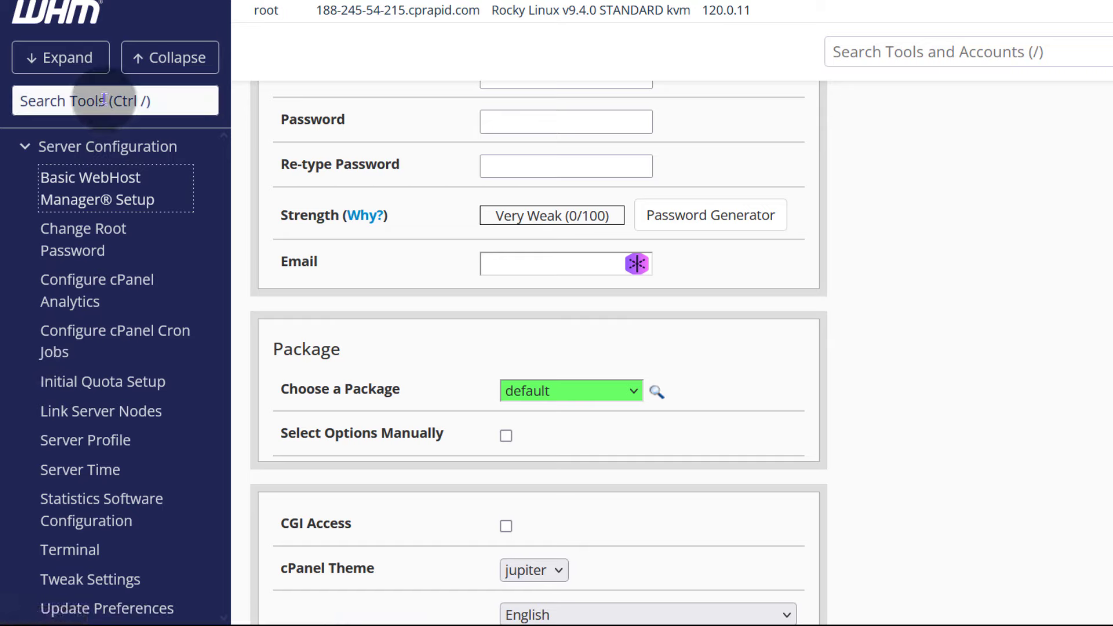
pyautogui.click(102, 99)
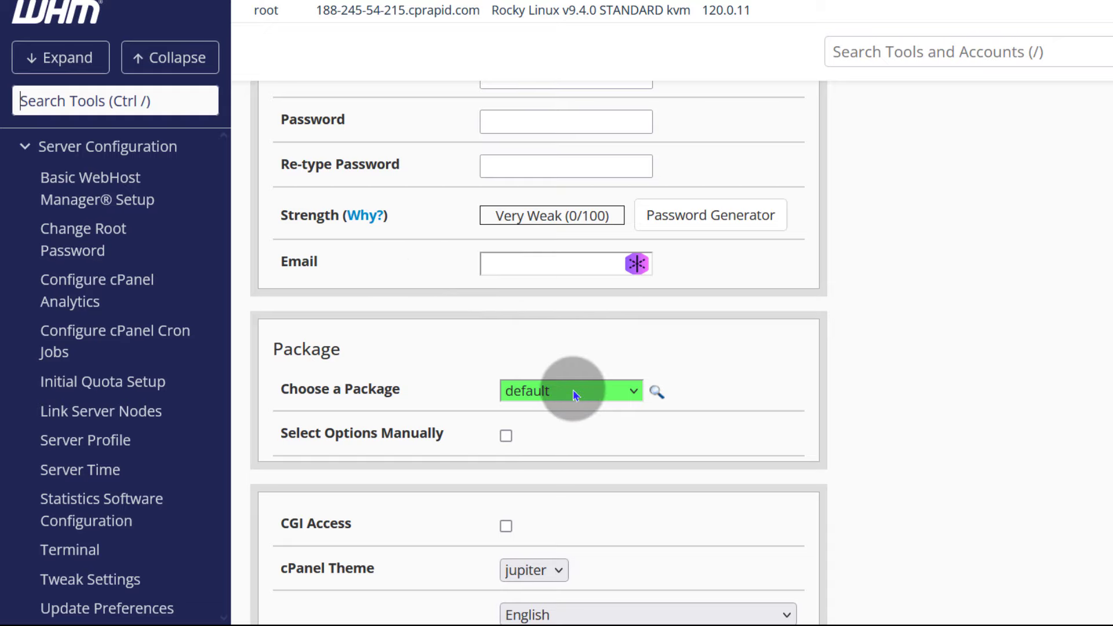
pyautogui.scroll(2, 574, 394)
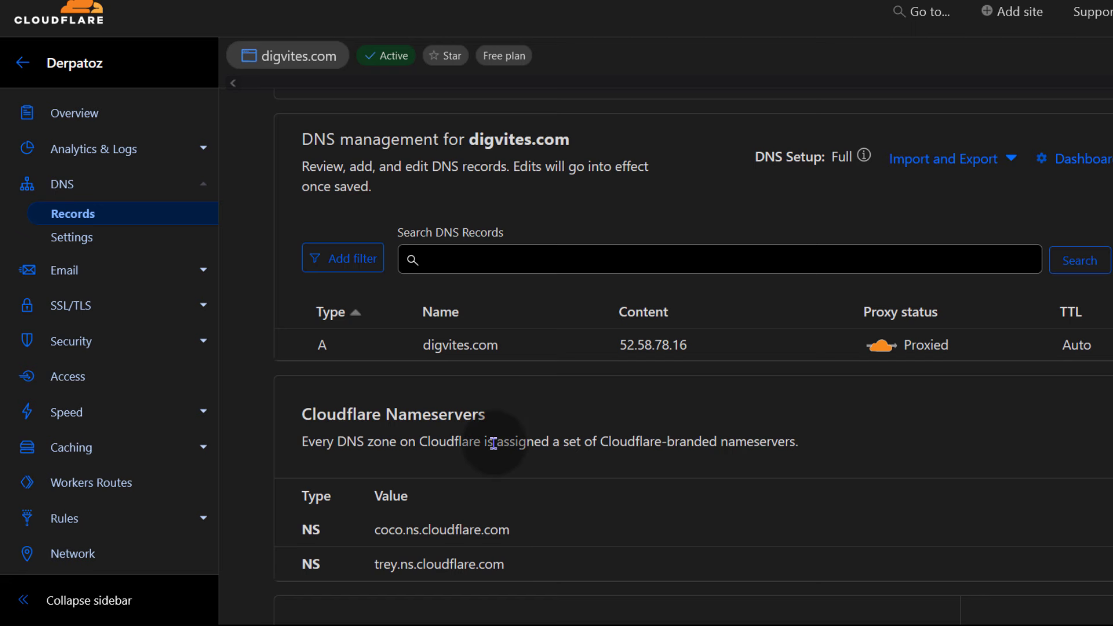
pyautogui.scroll(-3, 493, 444)
pyautogui.scroll(5, 487, 450)
# - Copy digvites.com from the Cloudflare DNS record and prepare to paste it into WHM's Domain field
pyautogui.doubleClick(470, 431)
pyautogui.hotkey('ctrl', 'c')
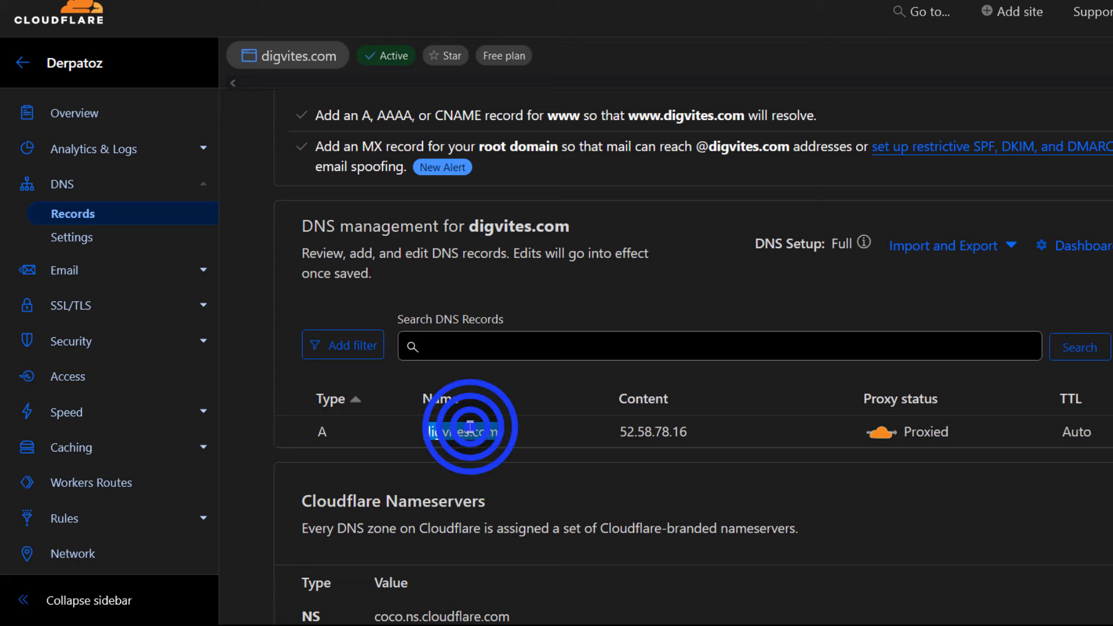
pyautogui.rightClick(470, 430)
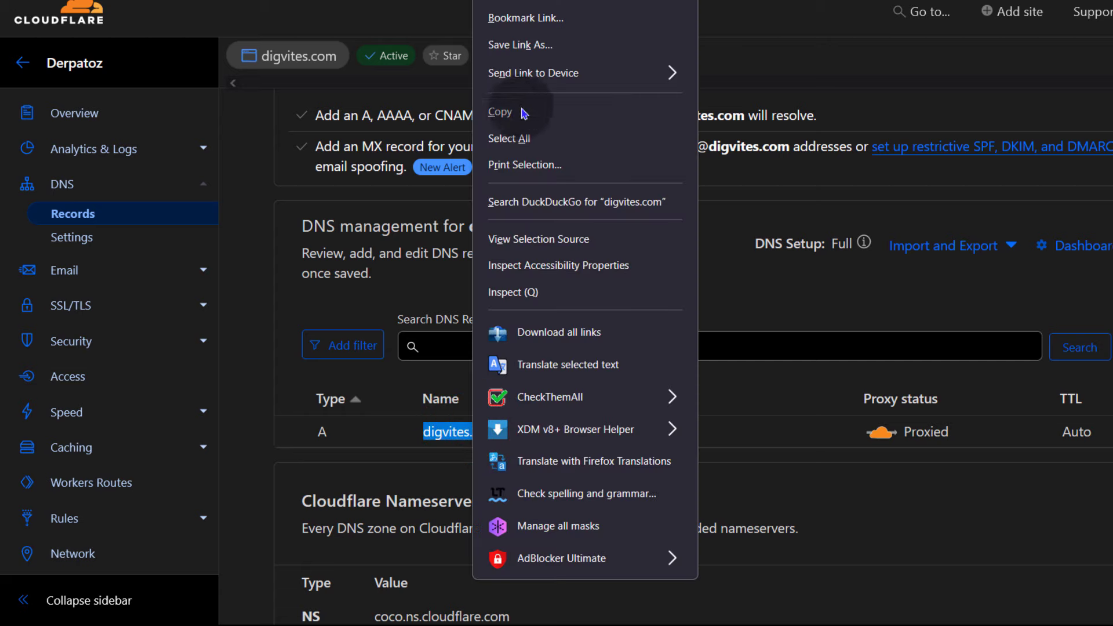
pyautogui.click(531, 138)
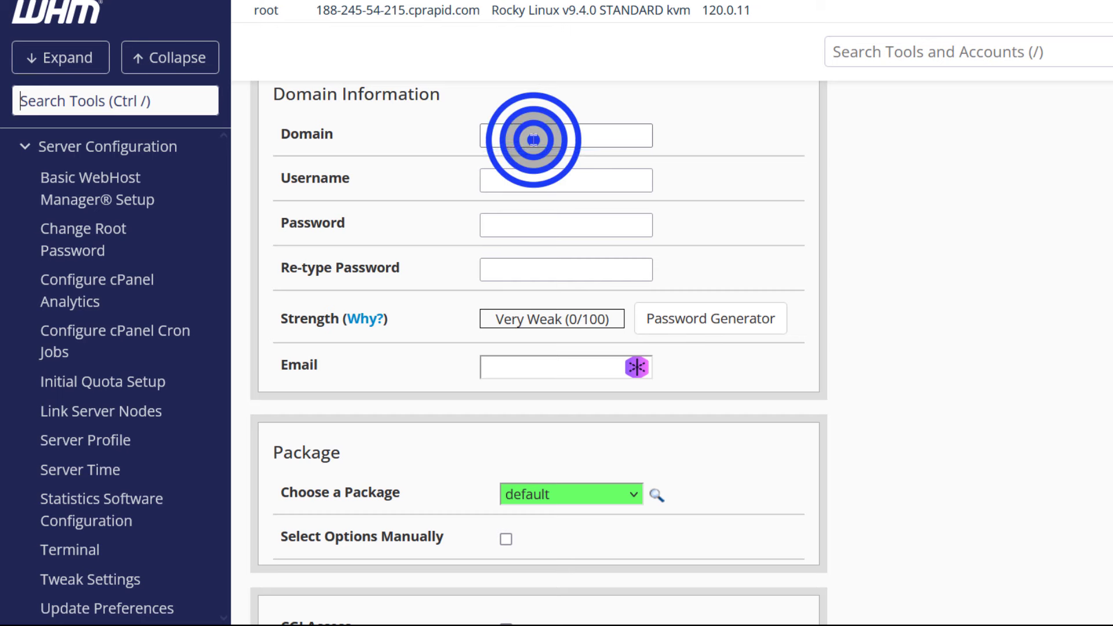
pyautogui.rightClick(530, 138)
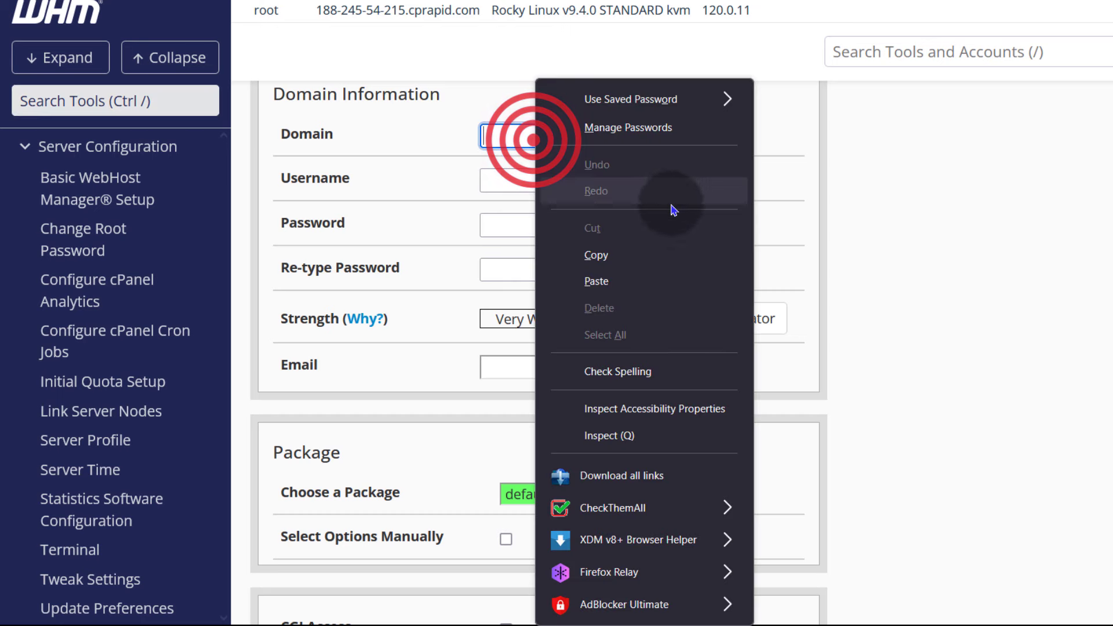
# - Paste digvites.com into Domain and change the auto-filled username's ending to 's240'
pyautogui.click(598, 282)
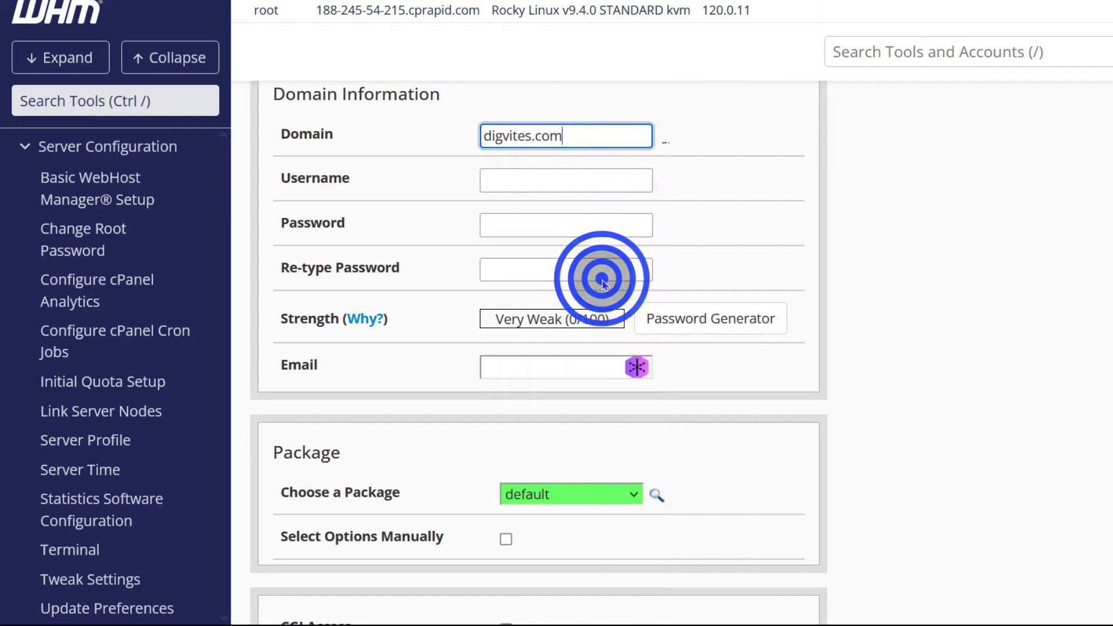
pyautogui.click(525, 181)
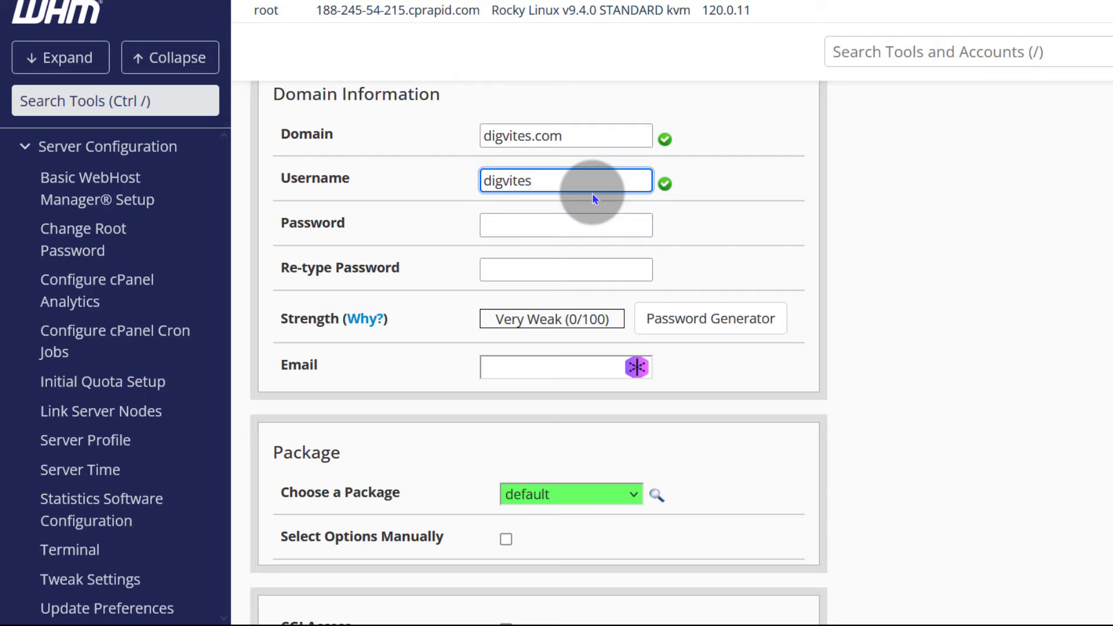
pyautogui.press('BackSpace')
pyautogui.write('s240')
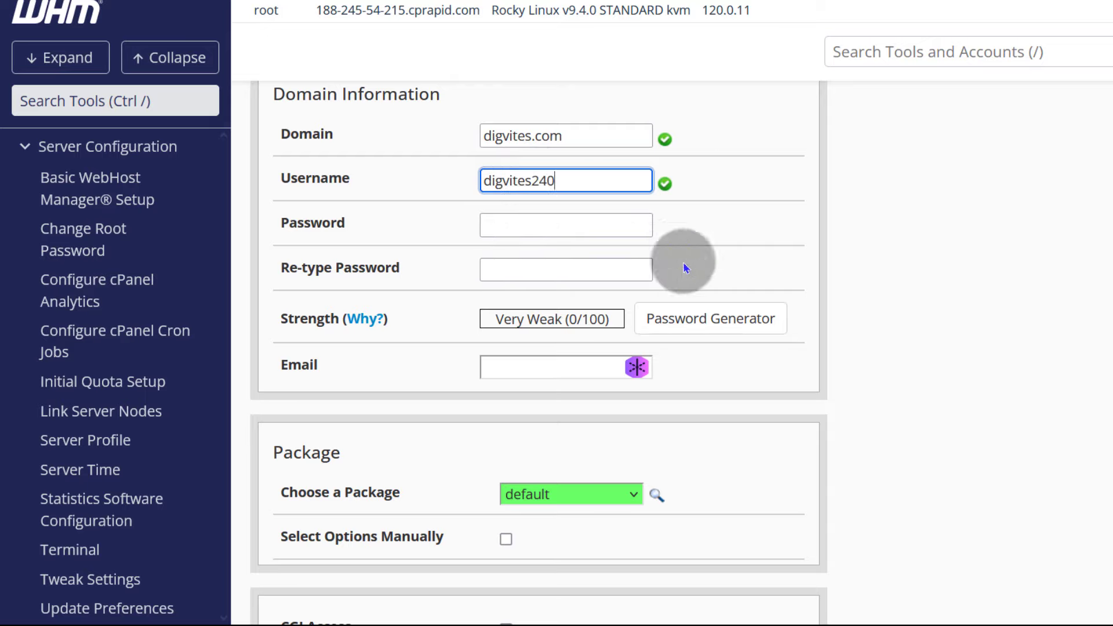
# - Fill the password fields with Firefox's generated strong password and copy it
pyautogui.click(527, 226)
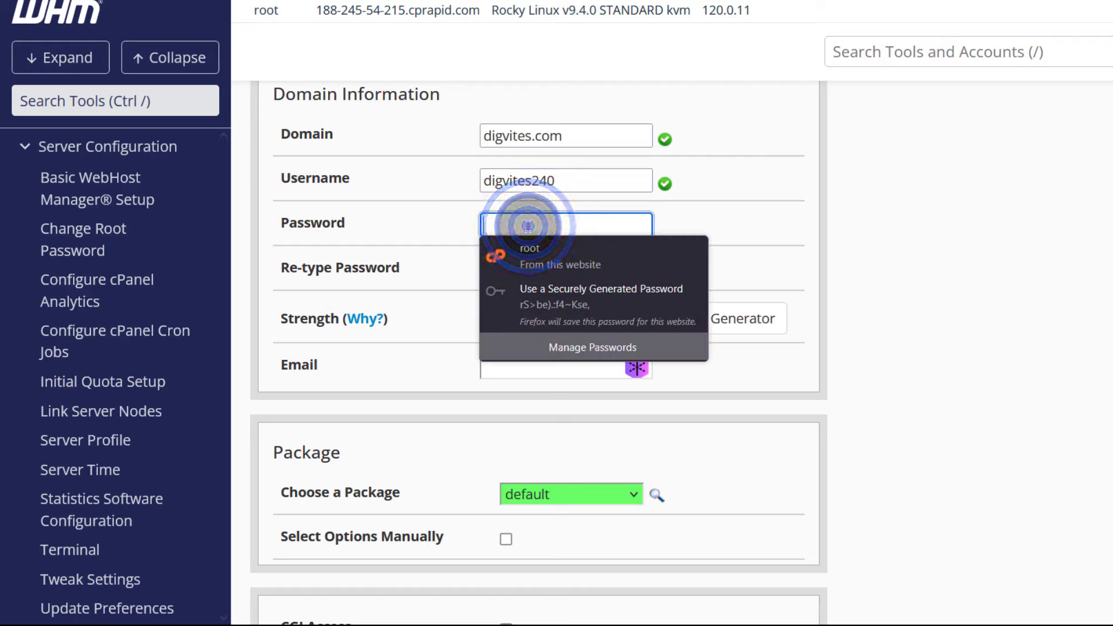
pyautogui.click(487, 296)
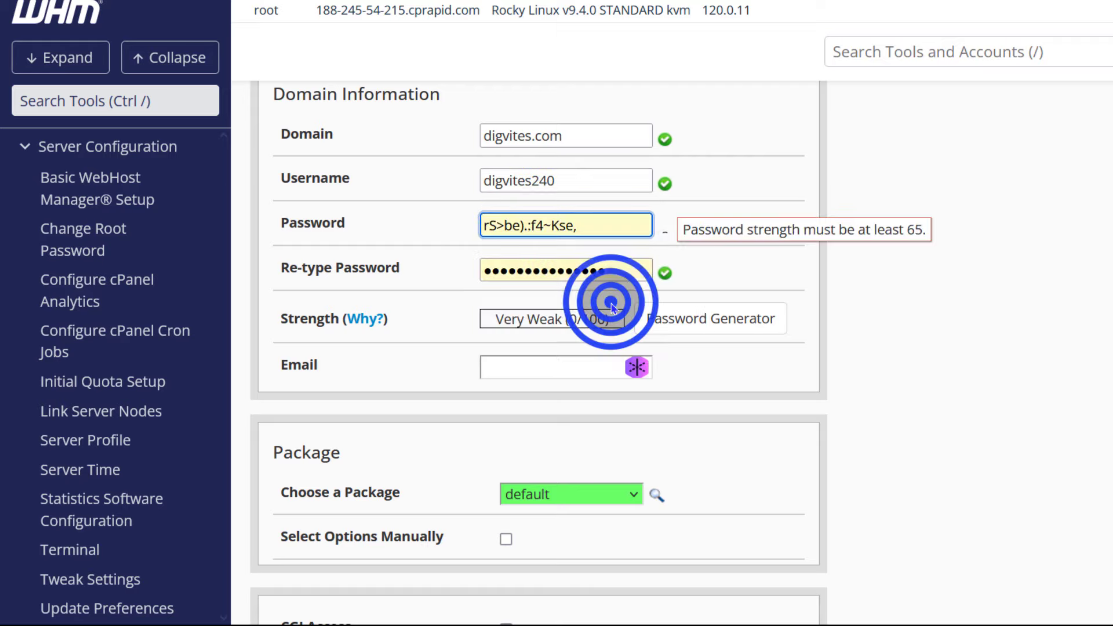
pyautogui.doubleClick(552, 243)
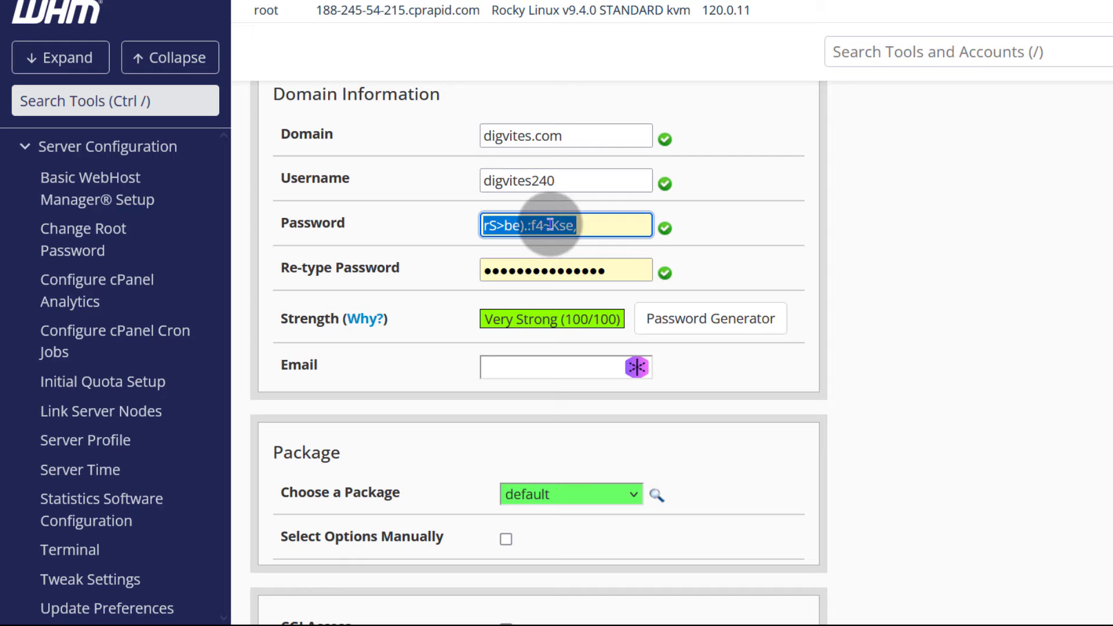
pyautogui.rightClick(555, 239)
pyautogui.click(632, 264)
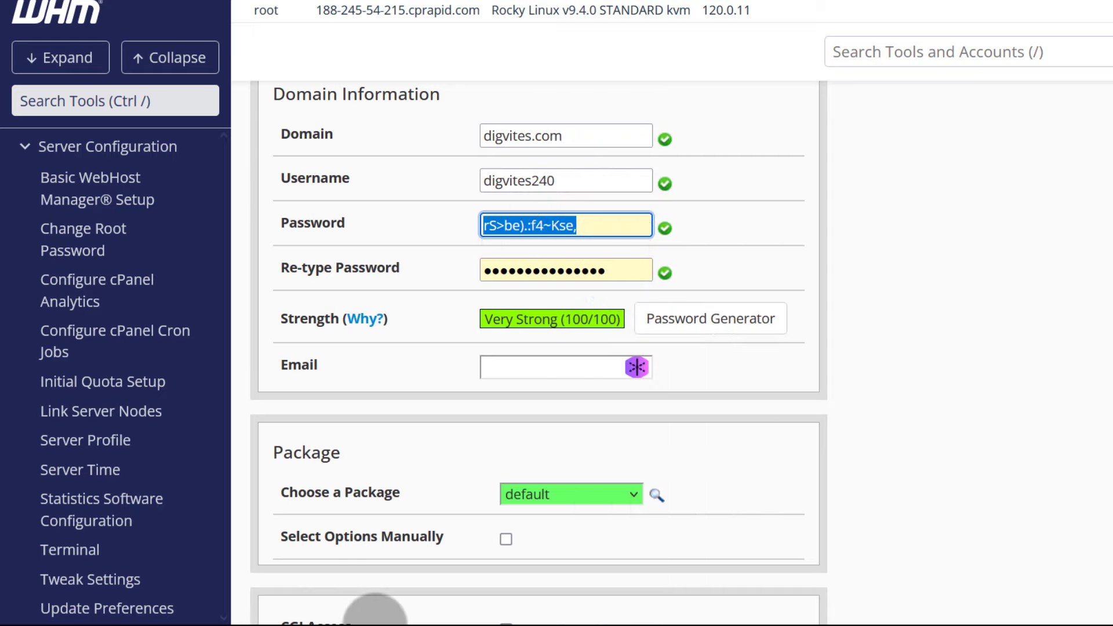
# - Record the credentials in the notes editor, then enter the contact e-mail address in the form
pyautogui.click(376, 625)
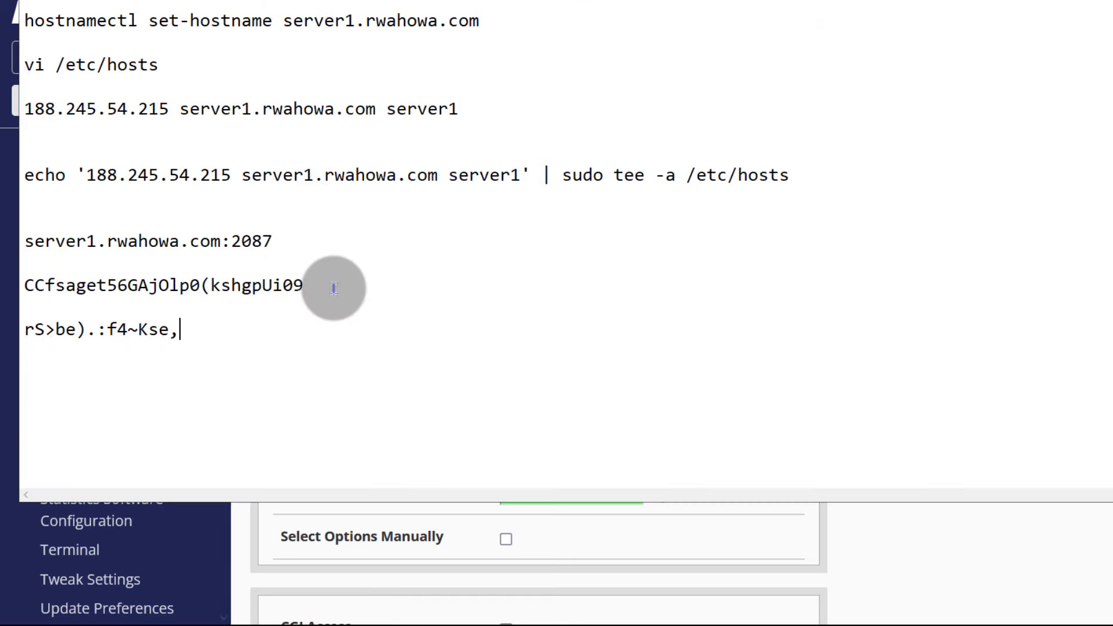
pyautogui.click(249, 514)
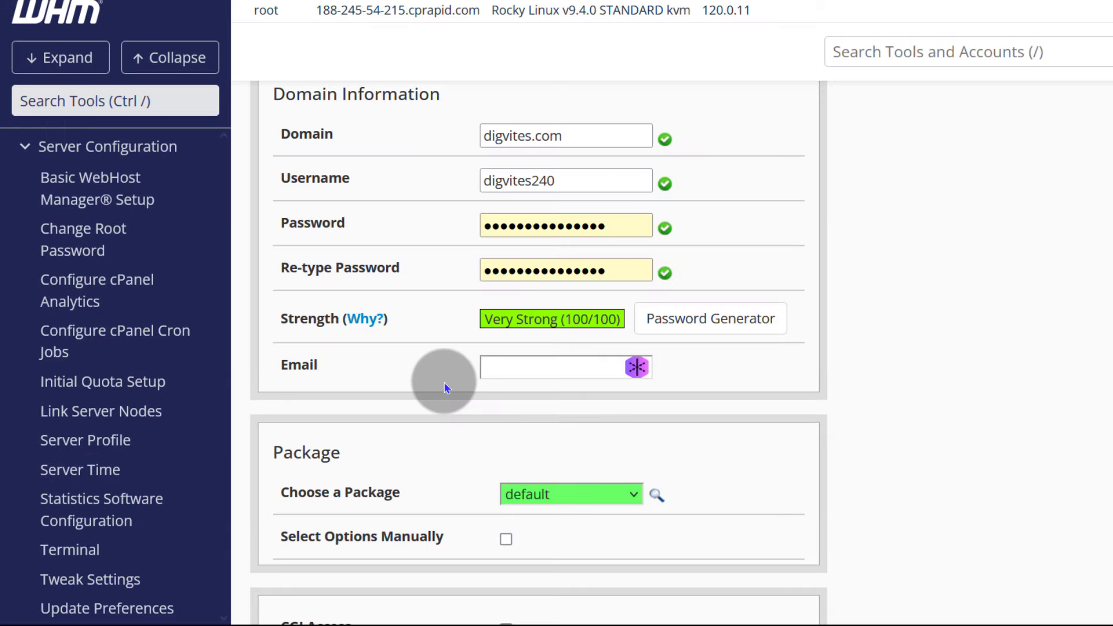
pyautogui.scroll(-3, 442, 385)
pyautogui.click(536, 164)
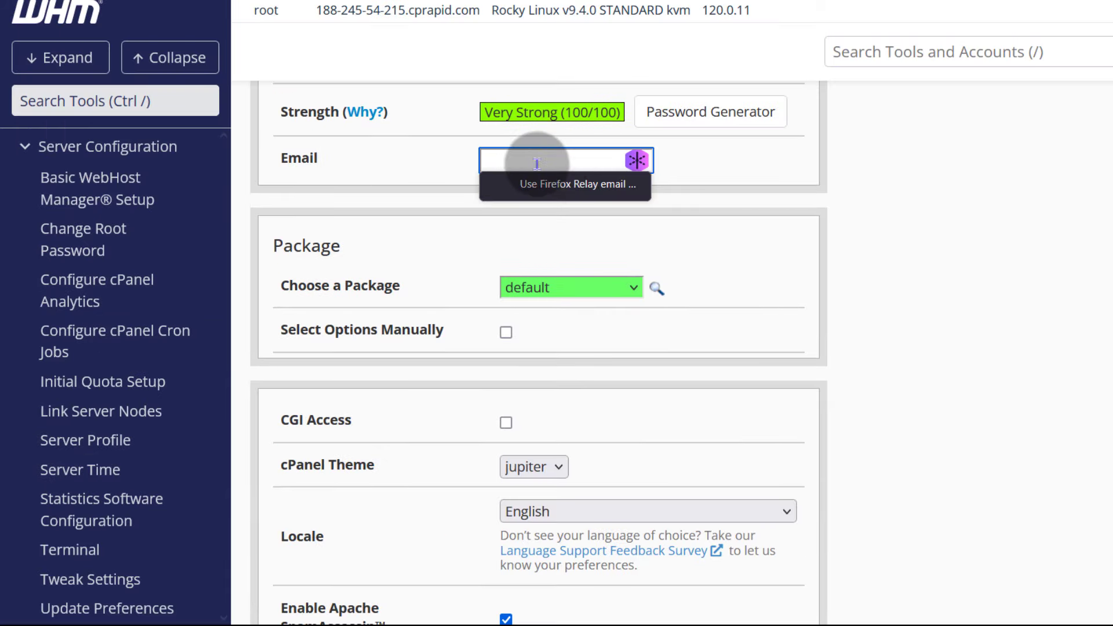
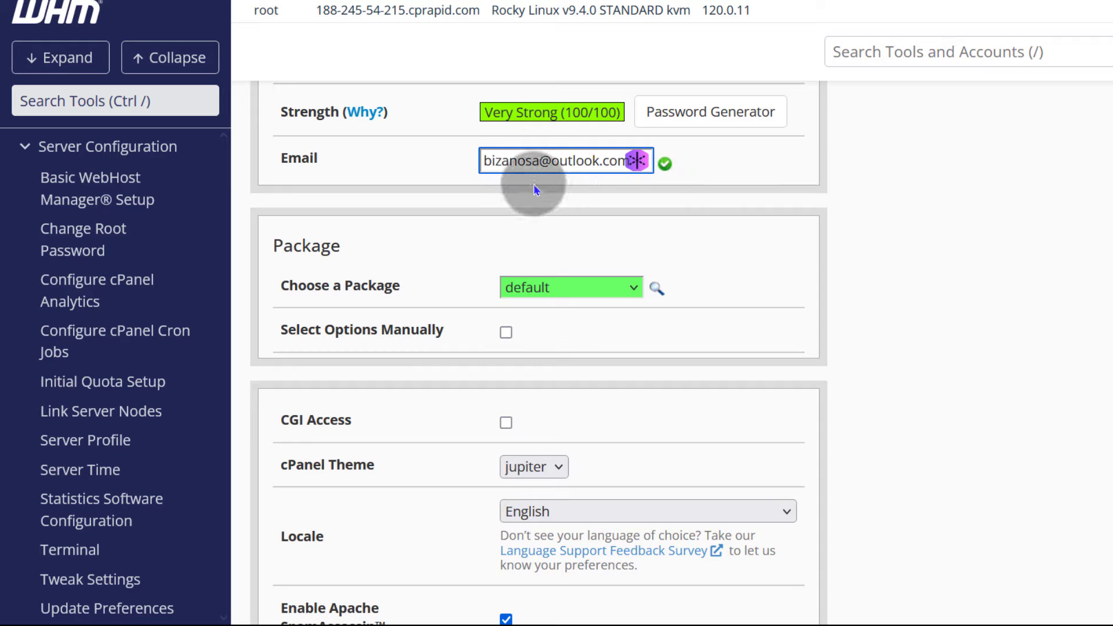
pyautogui.click(371, 297)
pyautogui.scroll(-3, 696, 298)
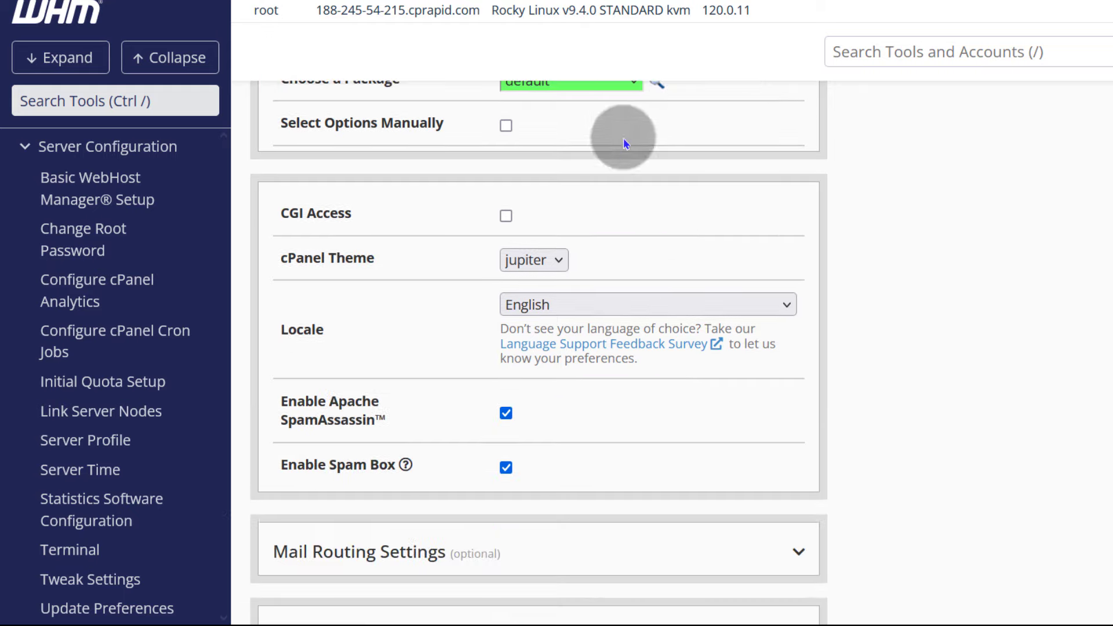
pyautogui.scroll(2, 626, 139)
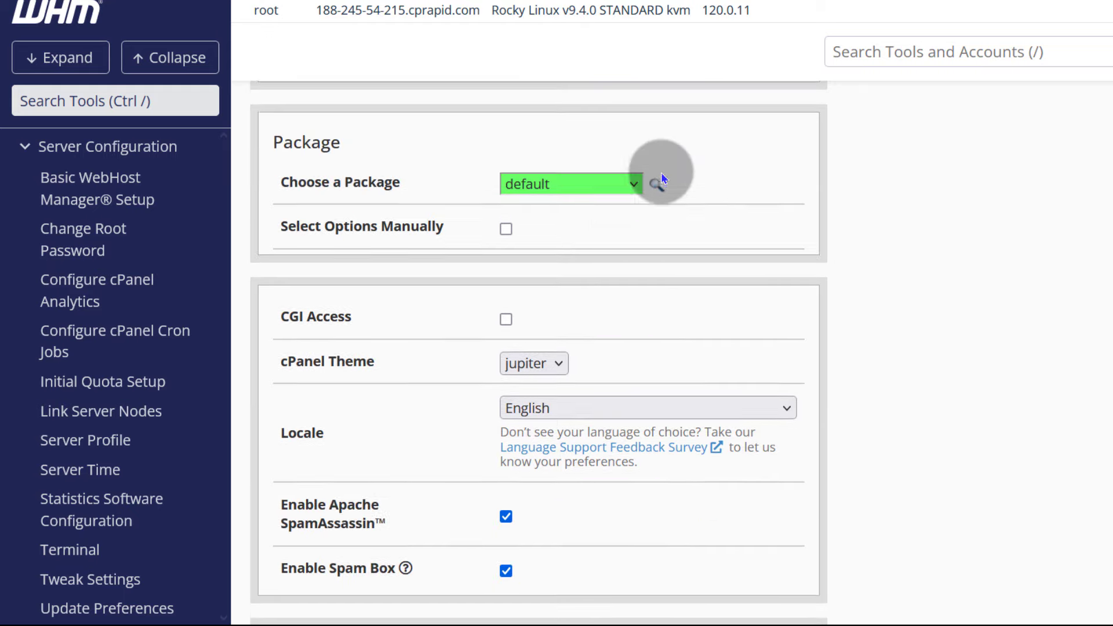
pyautogui.click(634, 186)
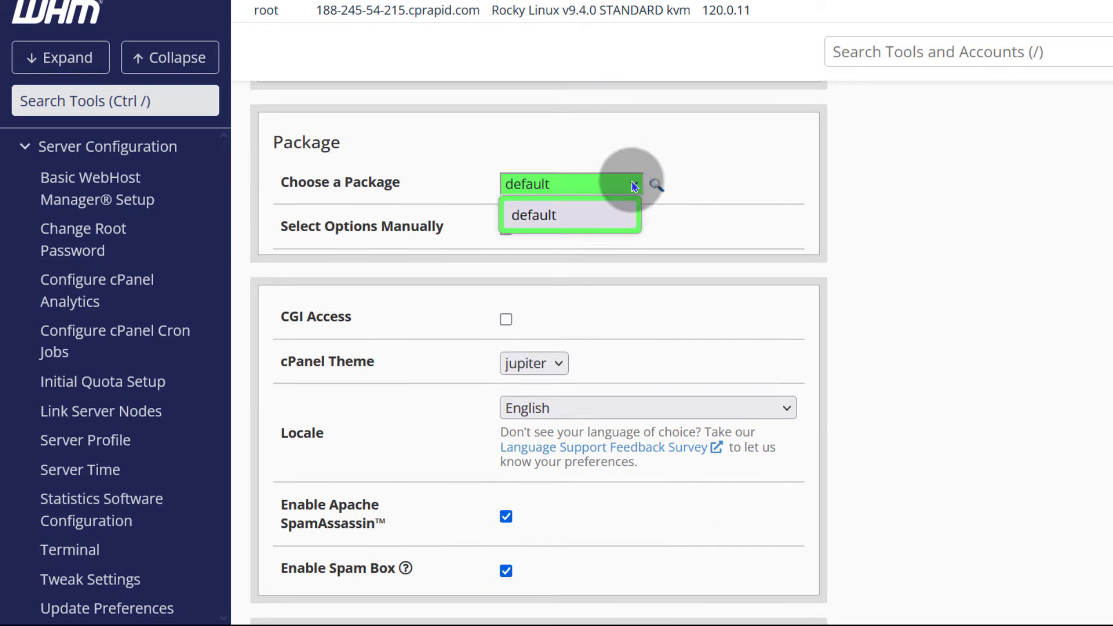
pyautogui.click(745, 173)
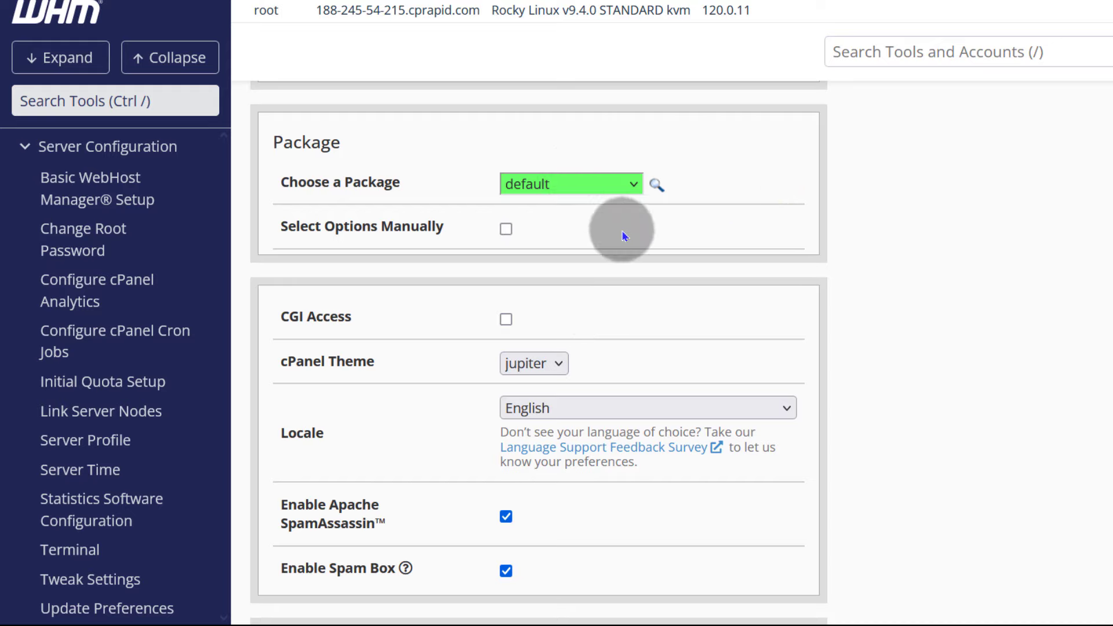
pyautogui.click(505, 228)
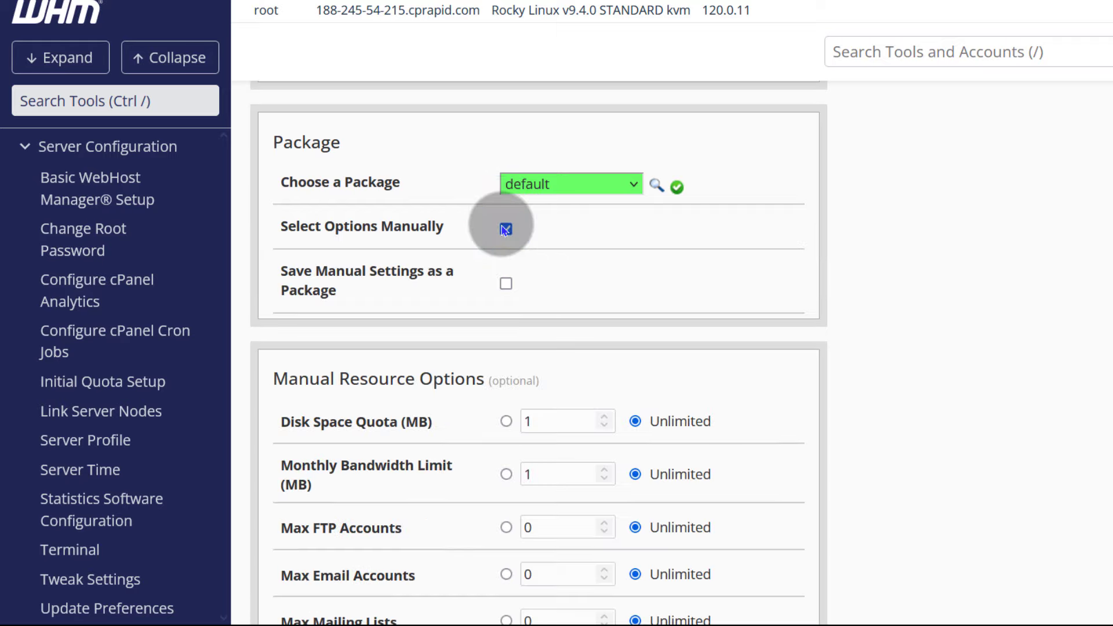
pyautogui.scroll(-15, 580, 290)
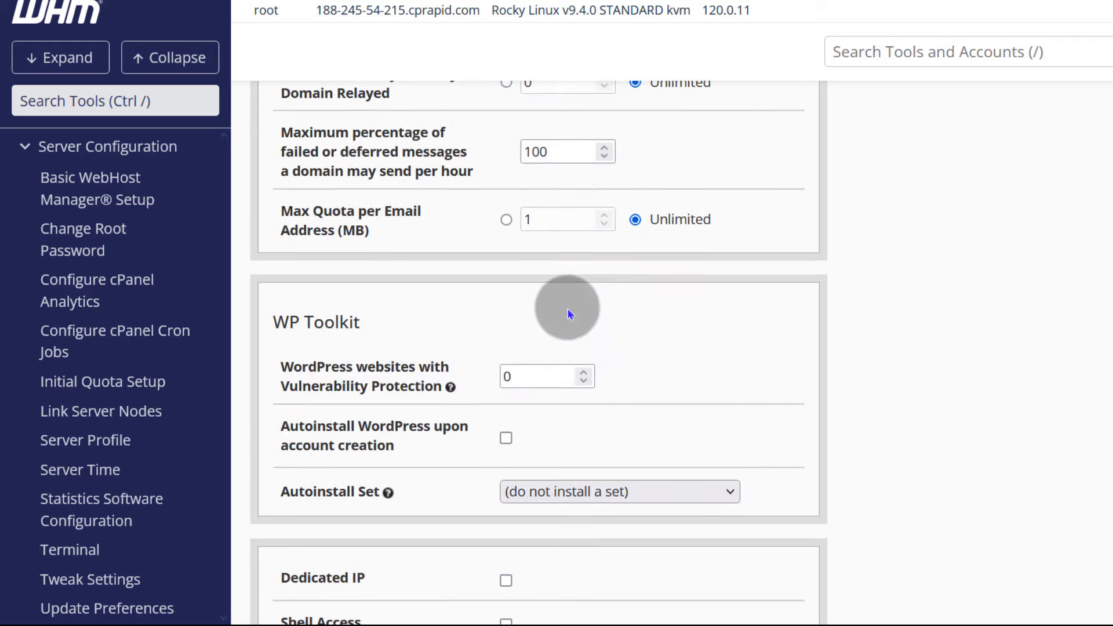
pyautogui.scroll(2, 570, 314)
pyautogui.scroll(5, 539, 354)
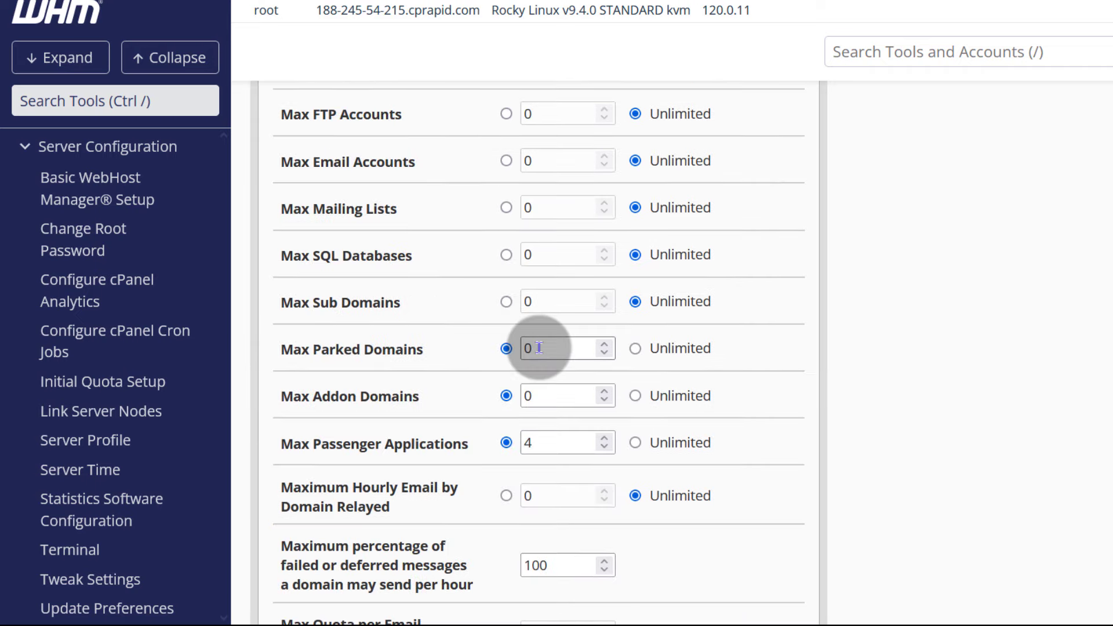
pyautogui.scroll(-3, 559, 374)
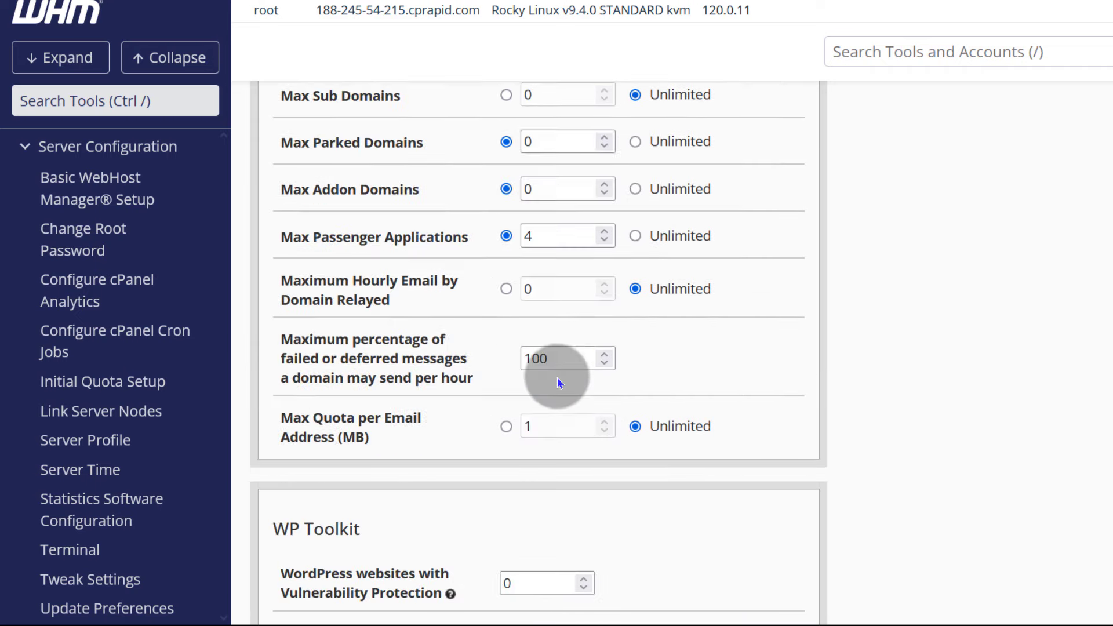
pyautogui.scroll(-14, 553, 371)
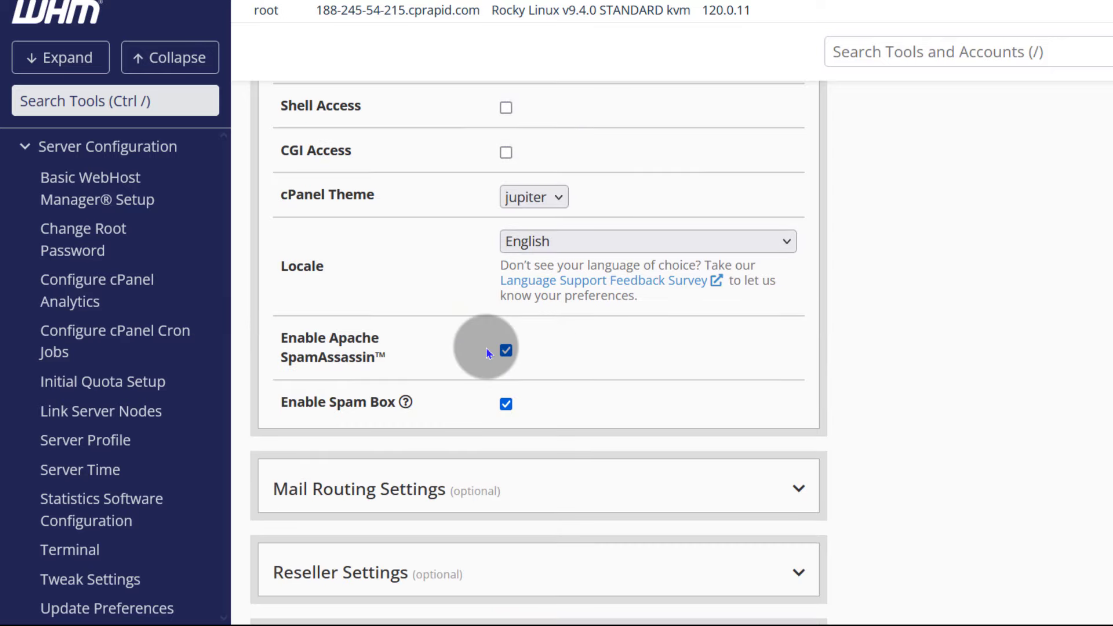
pyautogui.scroll(14, 521, 350)
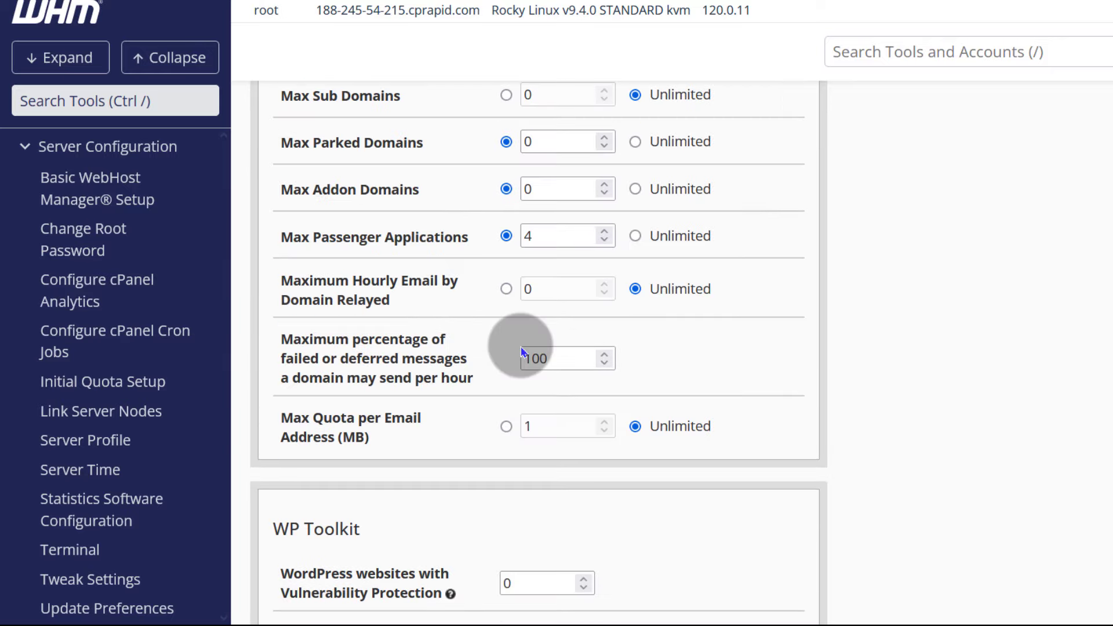
pyautogui.scroll(12, 530, 351)
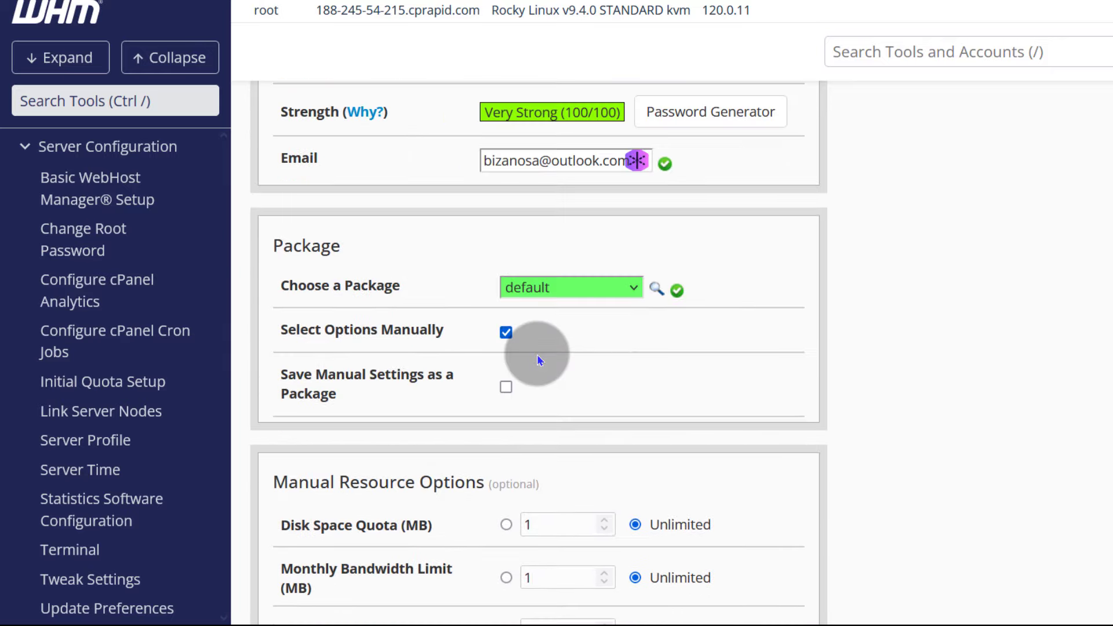
pyautogui.click(506, 332)
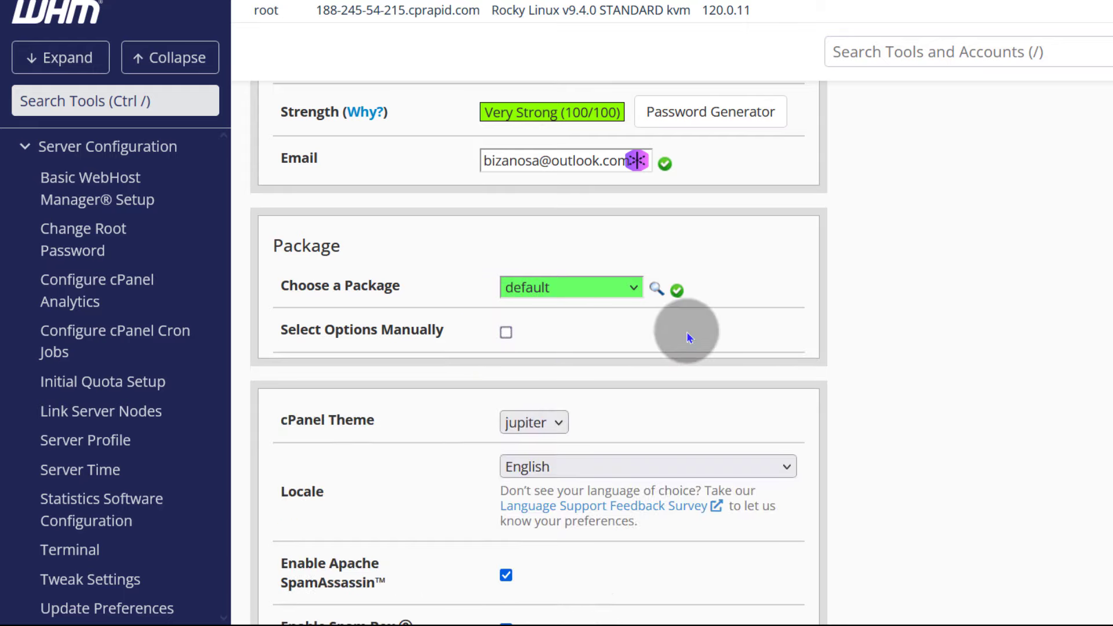
pyautogui.scroll(-5, 688, 332)
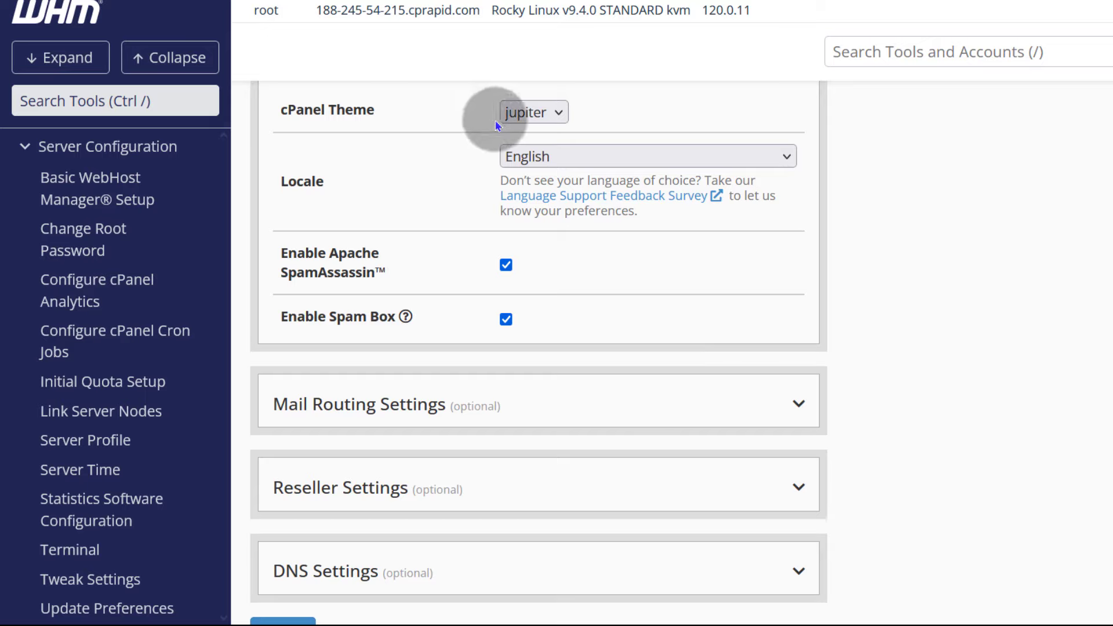
# - Keep the cPanel theme on jupiter and locale on English, with SpamAssassin and Spam Box enabled
pyautogui.click(554, 112)
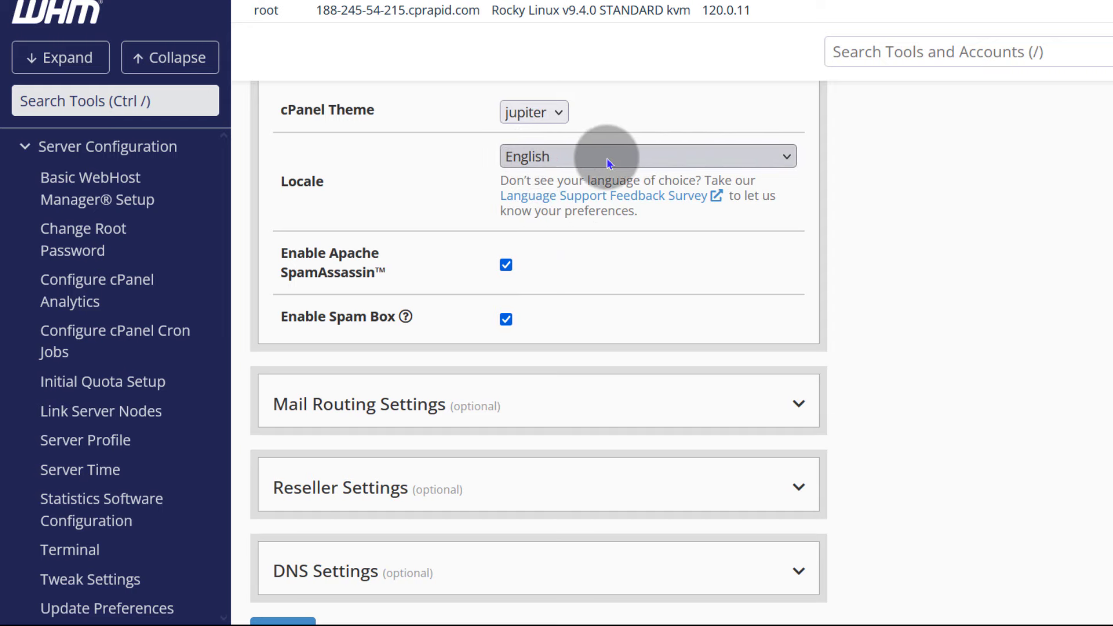
pyautogui.click(641, 158)
pyautogui.scroll(-10, 637, 521)
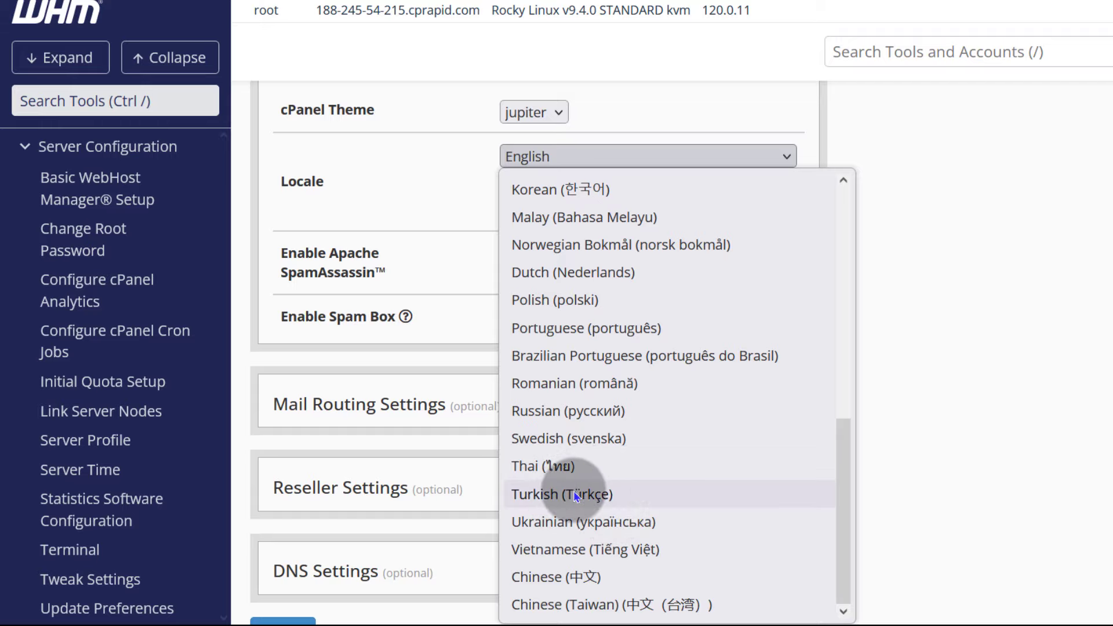
pyautogui.scroll(1, 626, 325)
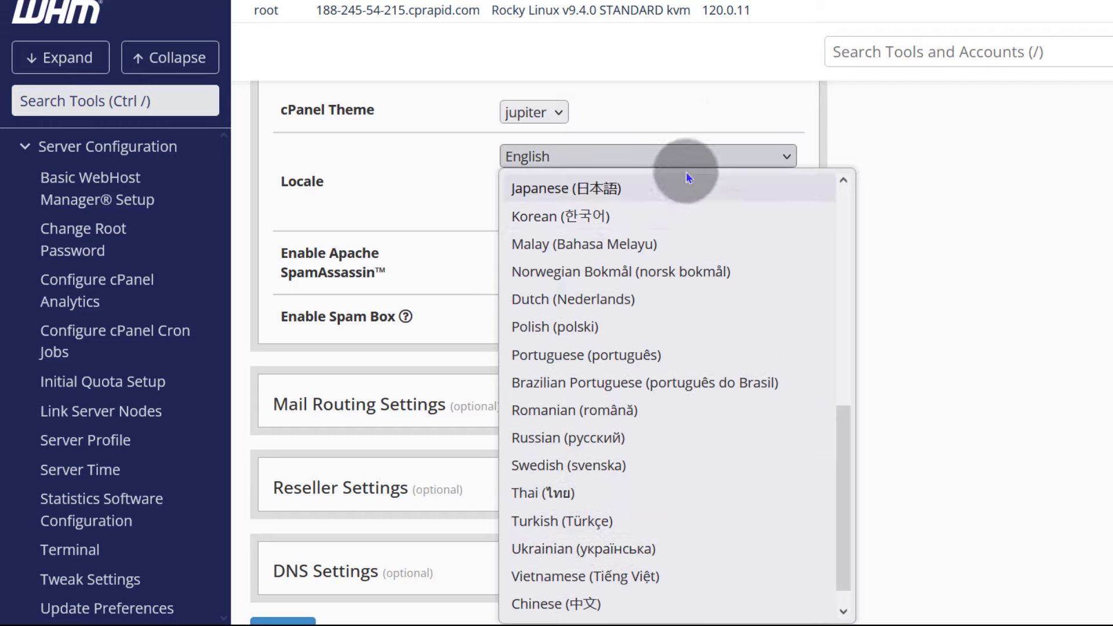
pyautogui.click(708, 122)
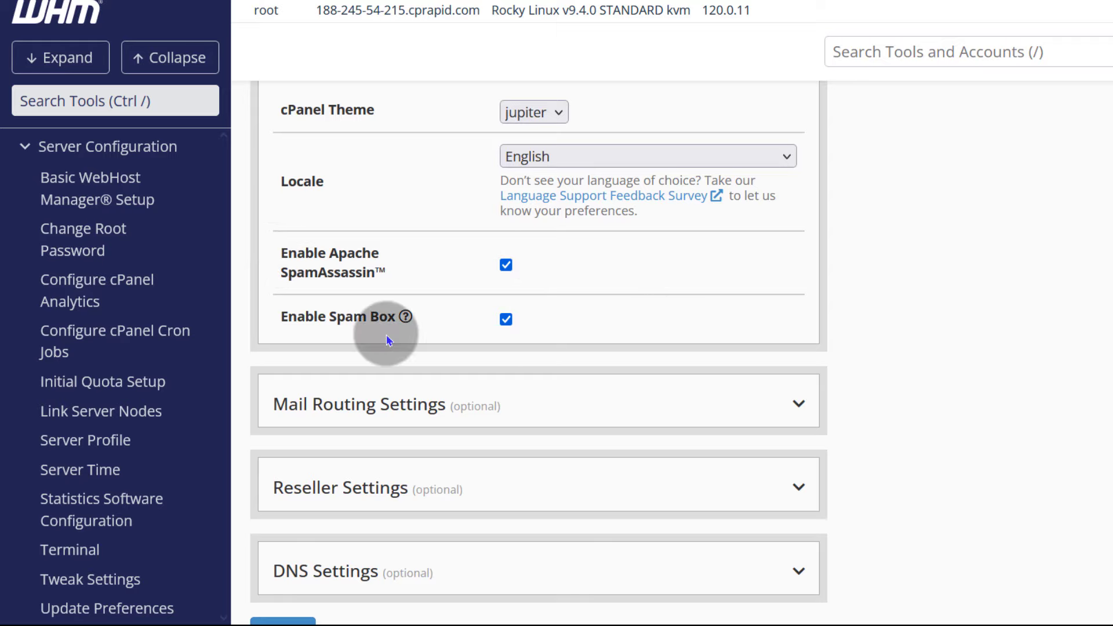
pyautogui.moveTo(413, 317)
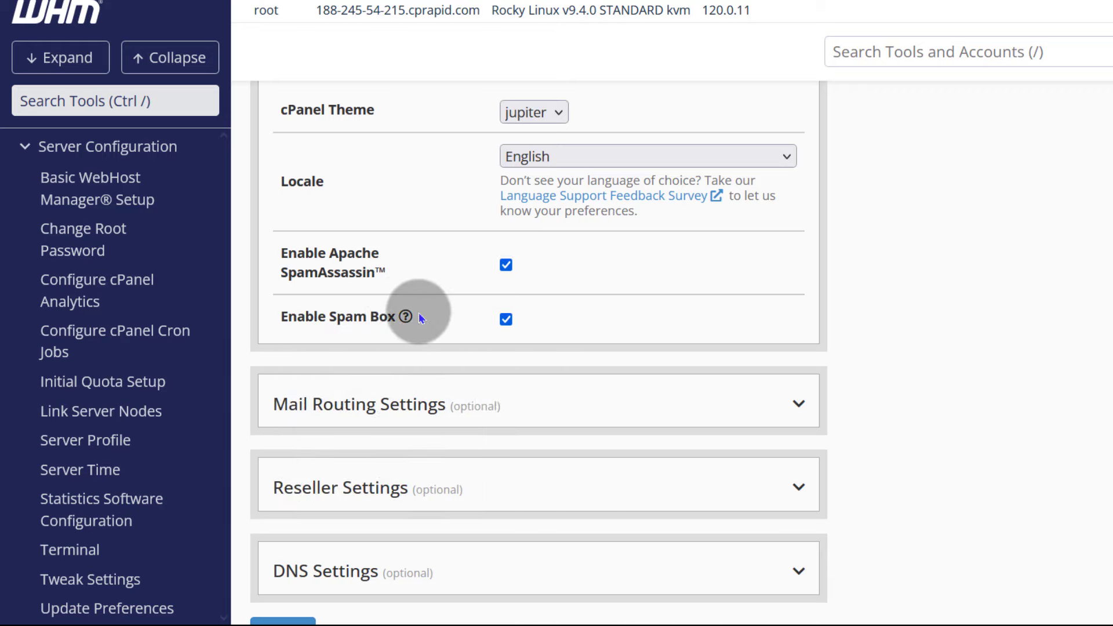
# - Try Remote Mail Exchanger, revert mail routing to Local Mail Exchanger, then expand Reseller Settings
pyautogui.scroll(-3, 422, 317)
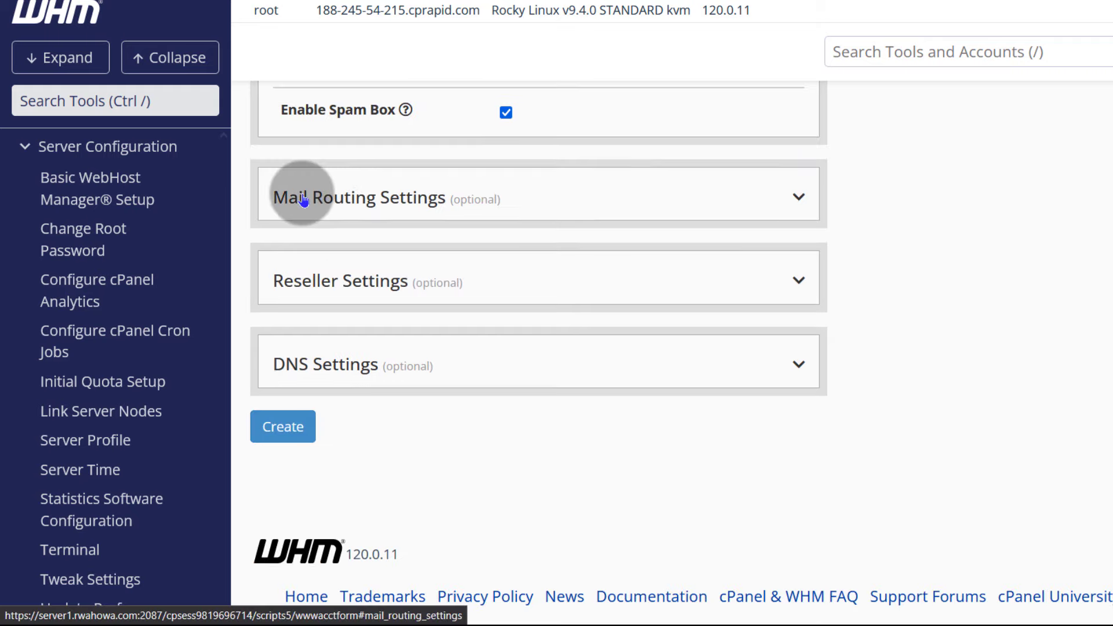
pyautogui.click(795, 197)
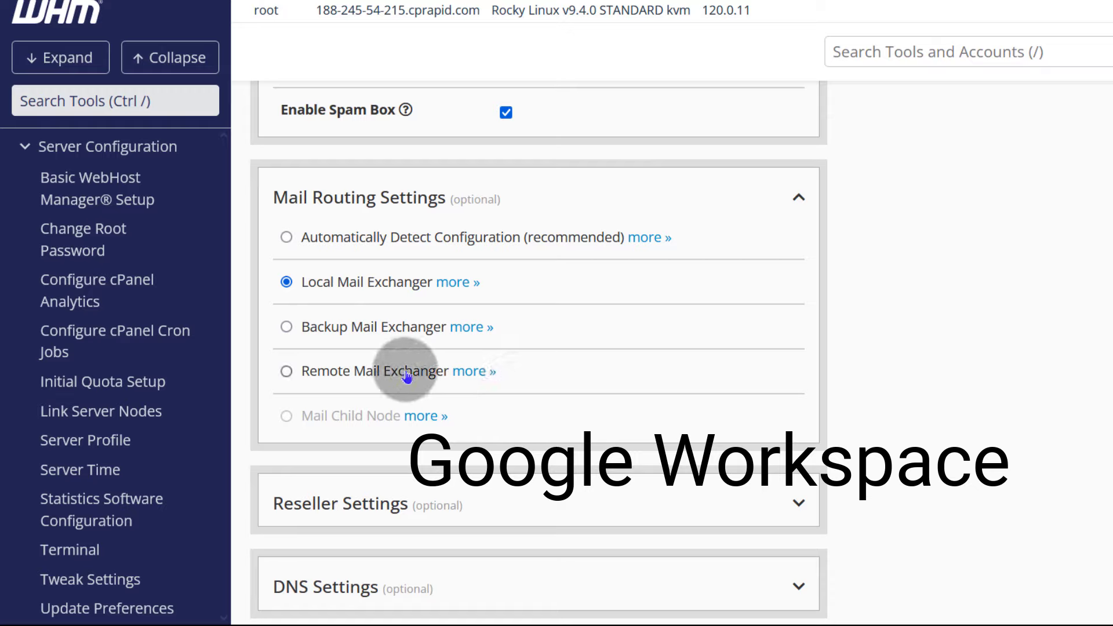
pyautogui.click(286, 372)
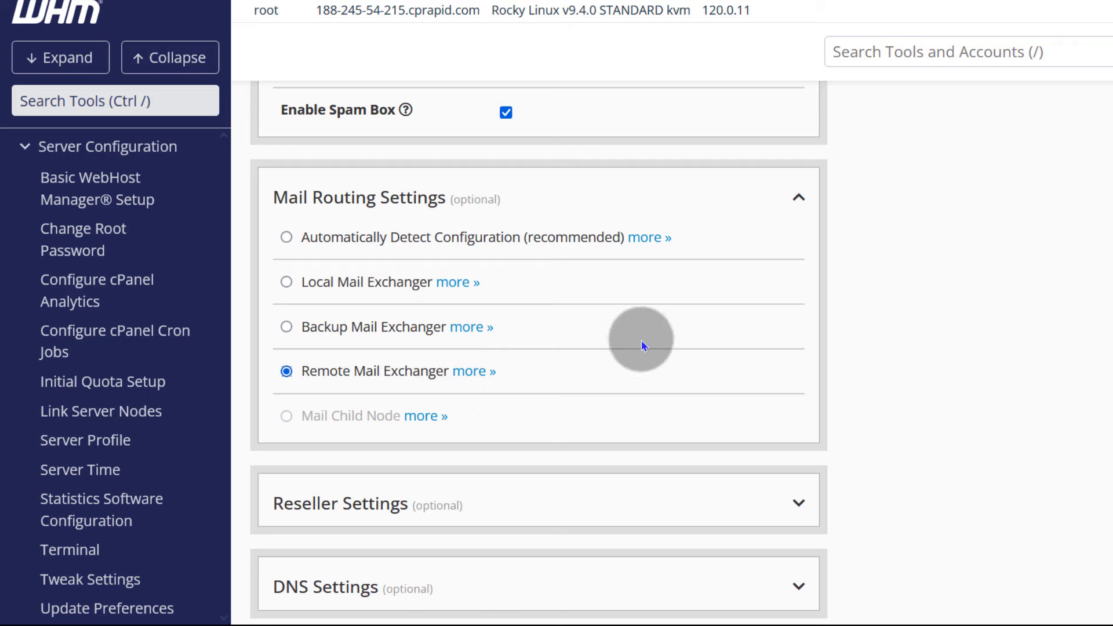
pyautogui.scroll(-3, 642, 346)
pyautogui.click(493, 162)
pyautogui.scroll(3, 492, 162)
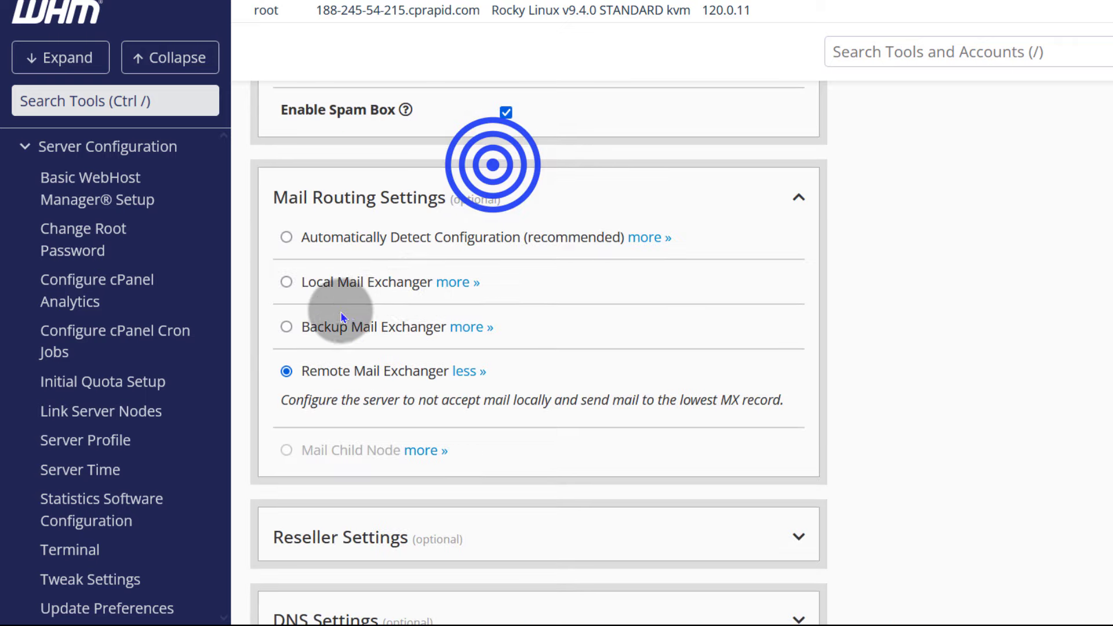
pyautogui.click(286, 282)
pyautogui.scroll(-5, 580, 279)
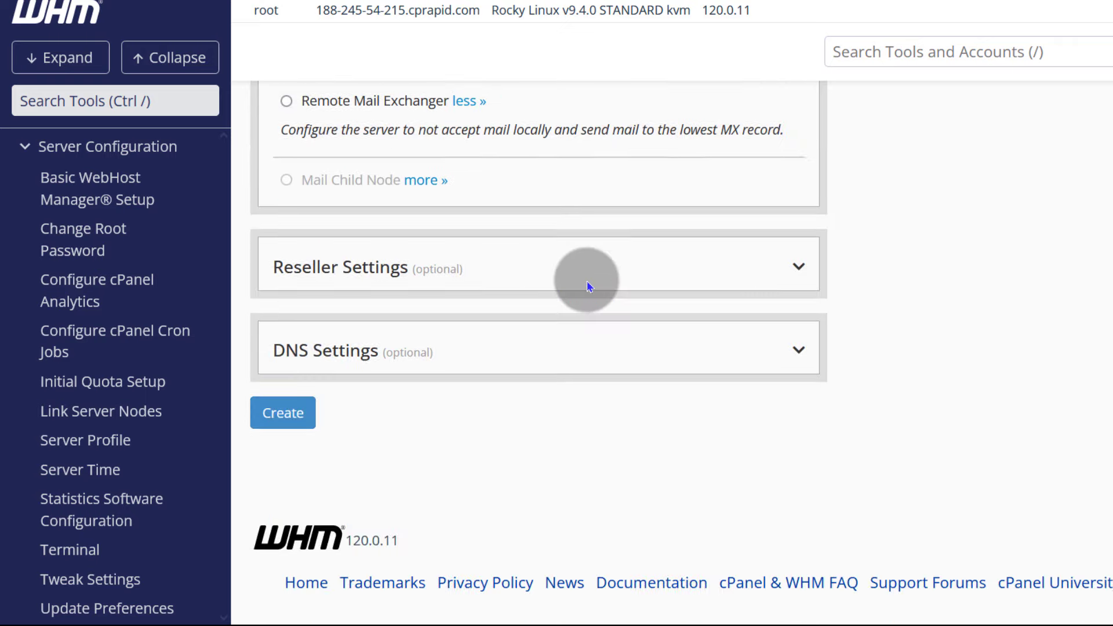
pyautogui.click(753, 257)
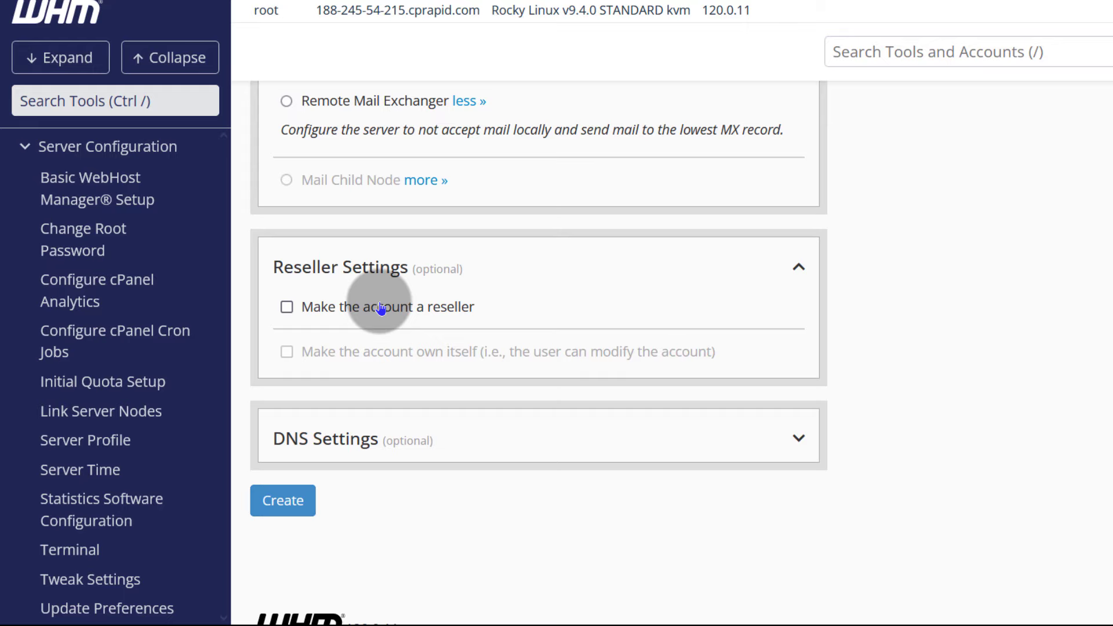
# - Expand DNS Settings to review DKIM, SPF and the two Cloudflare nameservers
pyautogui.scroll(-2, 644, 288)
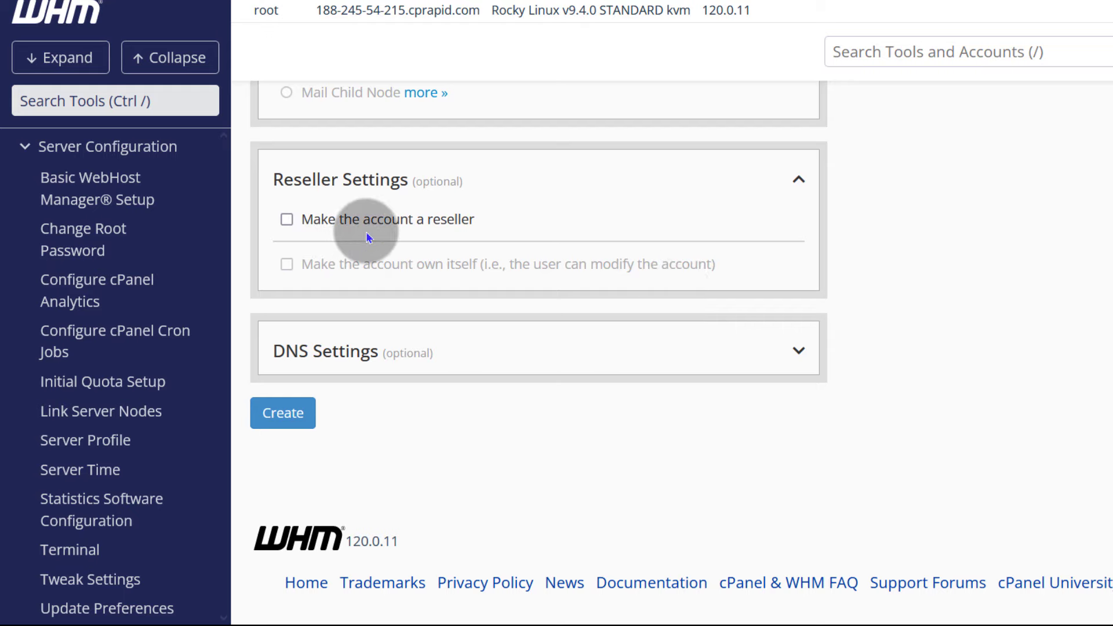
pyautogui.click(787, 346)
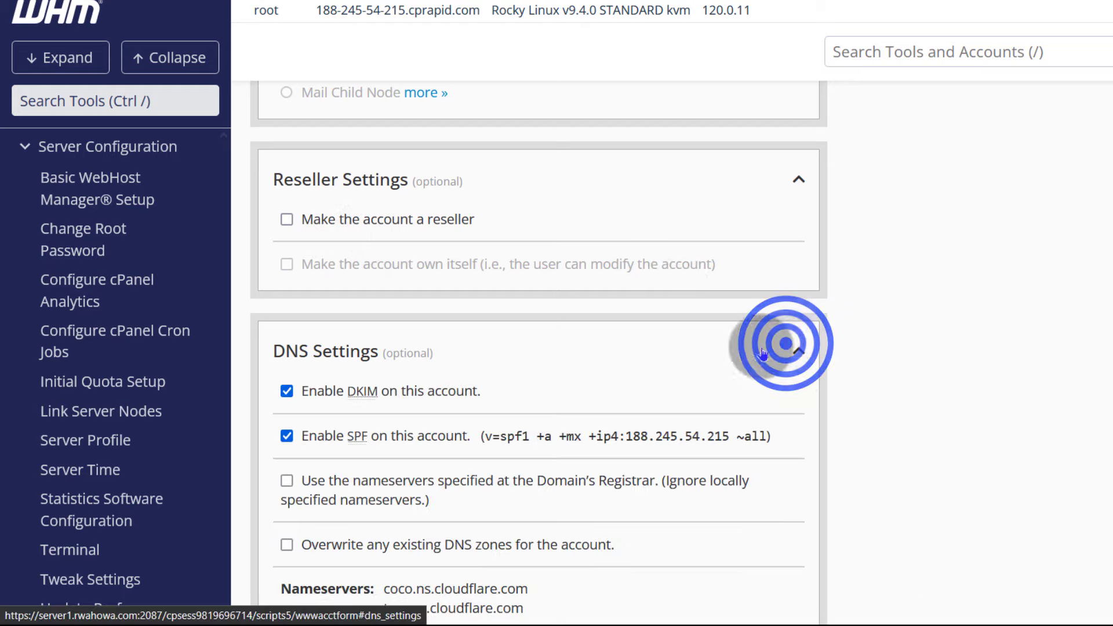
pyautogui.scroll(-2, 763, 353)
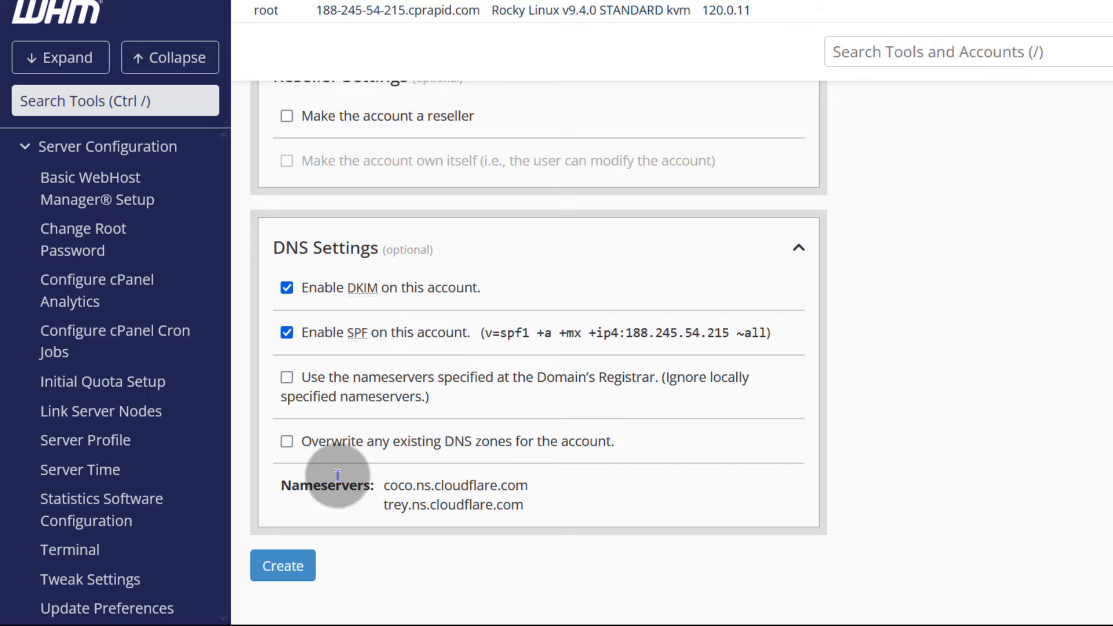
# - Create the digvites.com account and scroll the creation log confirming Account Creation Ok
pyautogui.click(290, 574)
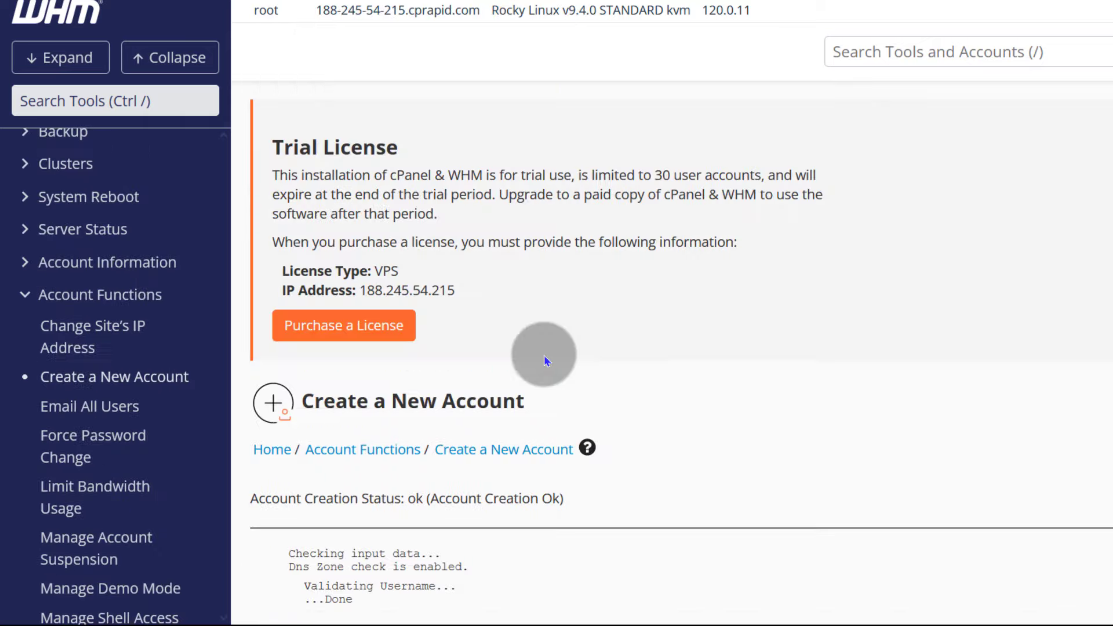
pyautogui.scroll(-8, 542, 313)
pyautogui.scroll(4, 607, 343)
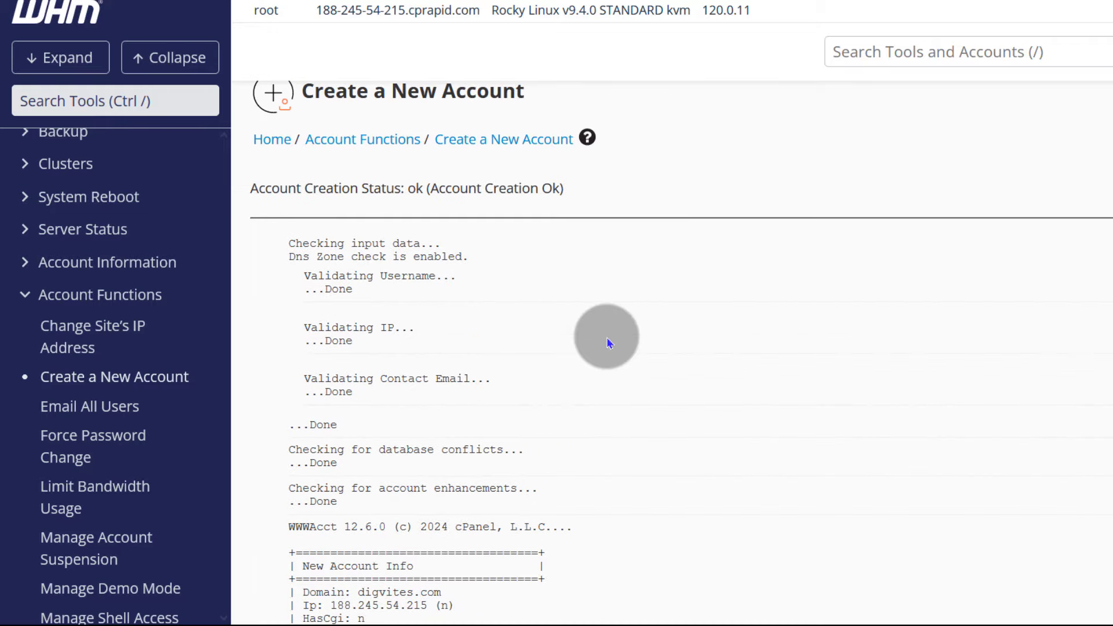
pyautogui.scroll(-20, 607, 343)
pyautogui.scroll(-3, 594, 340)
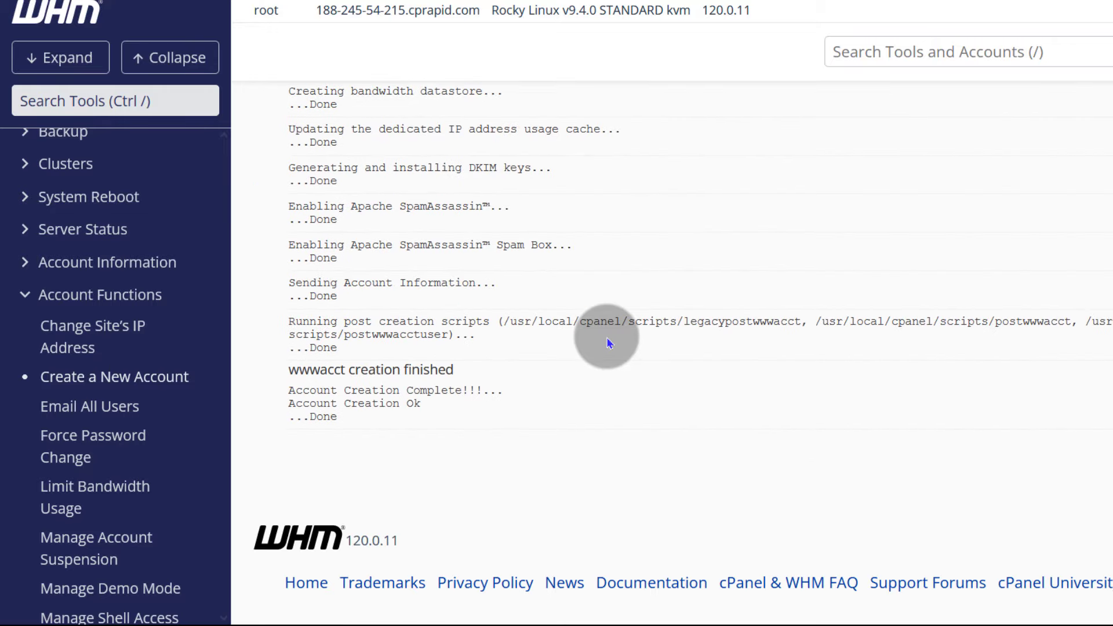
pyautogui.scroll(5, 708, 405)
pyautogui.scroll(10, 696, 406)
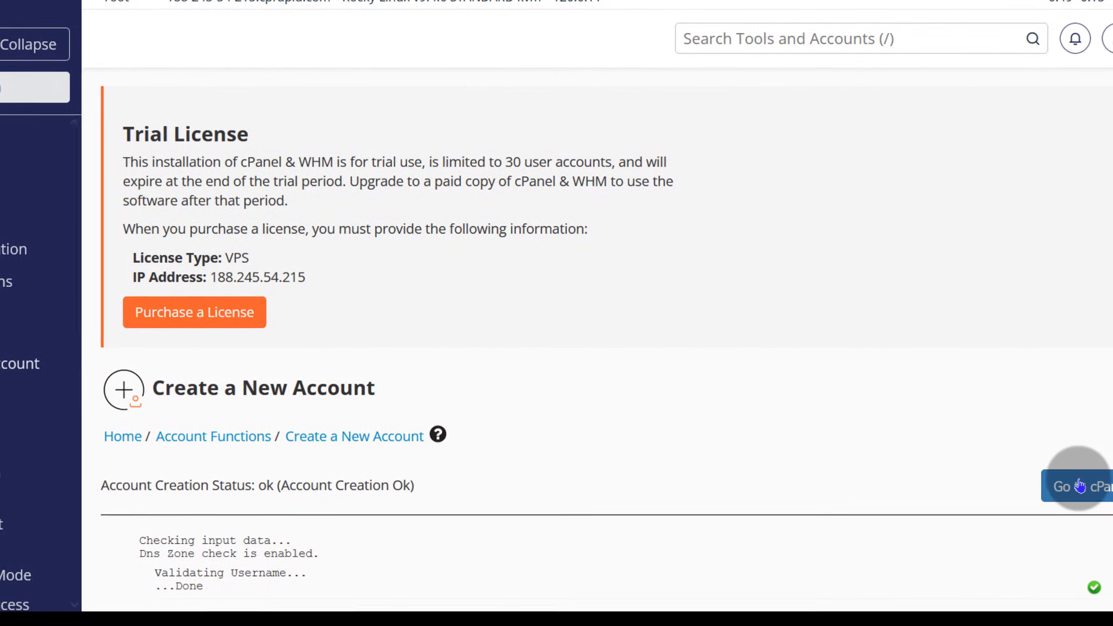
pyautogui.scroll(-2, 1093, 490)
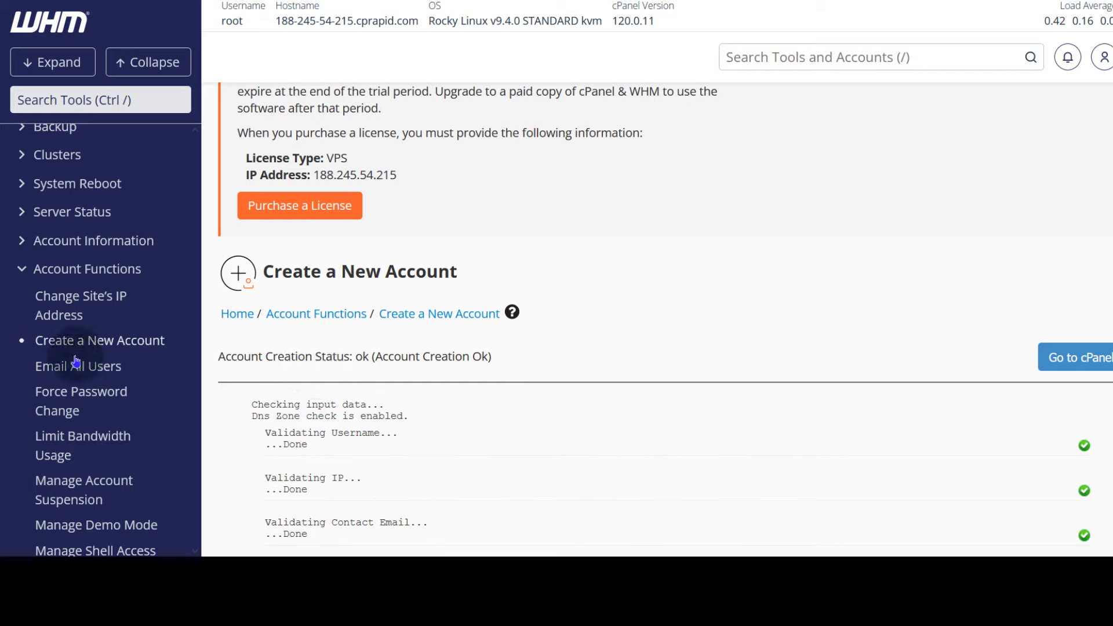
# - Open List Accounts and expand the digvites.com row on IP 188.245.54.215
pyautogui.click(974, 506)
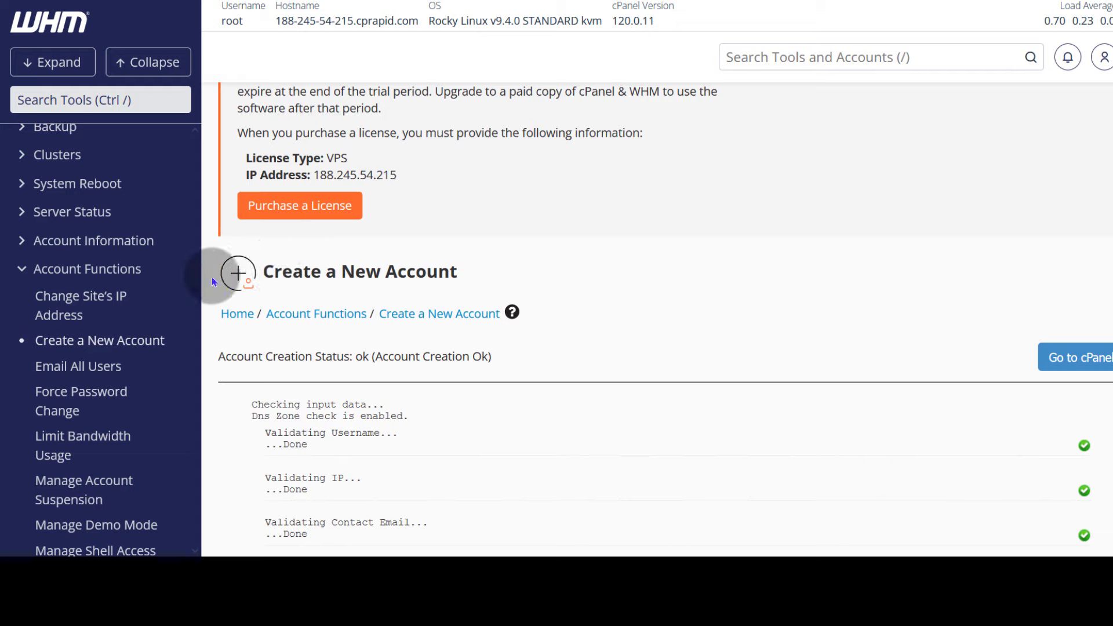
pyautogui.click(29, 243)
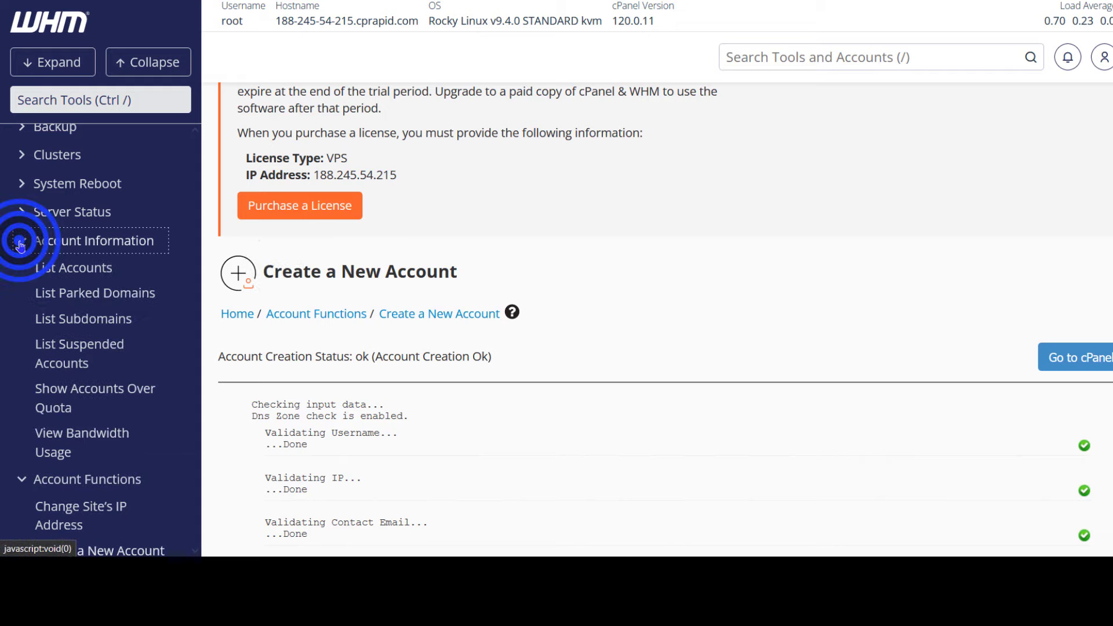
pyautogui.click(61, 270)
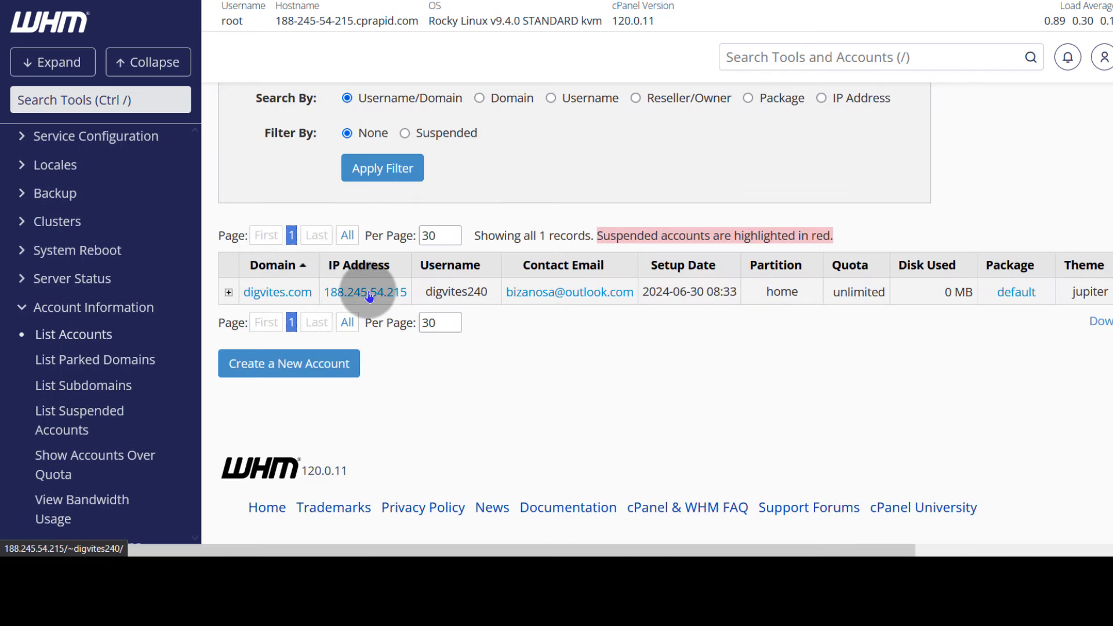
pyautogui.click(230, 292)
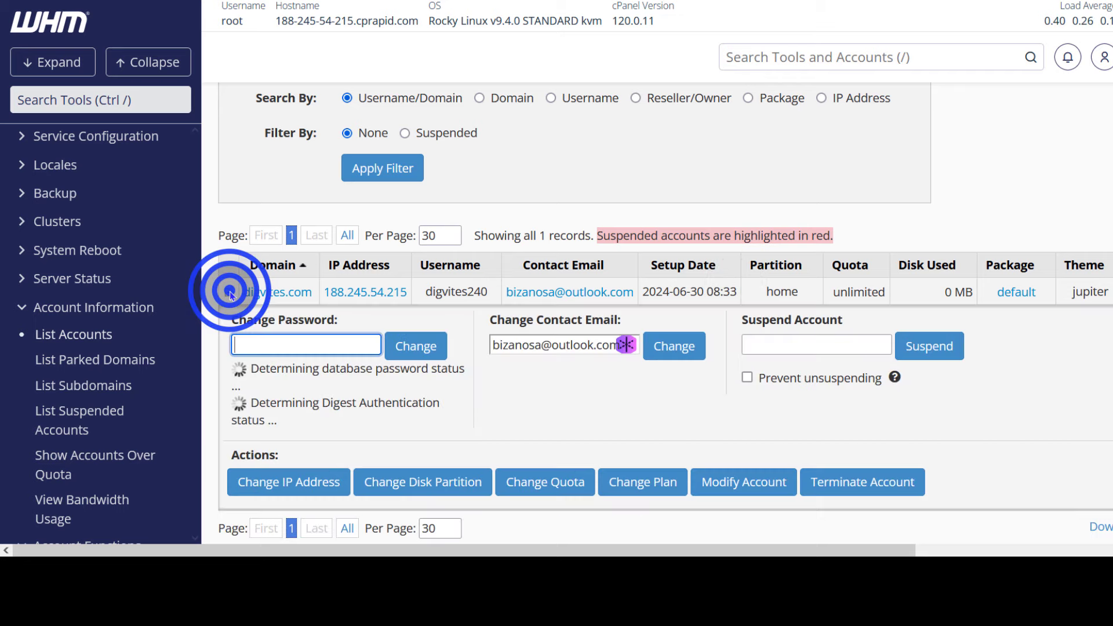
pyautogui.click(512, 362)
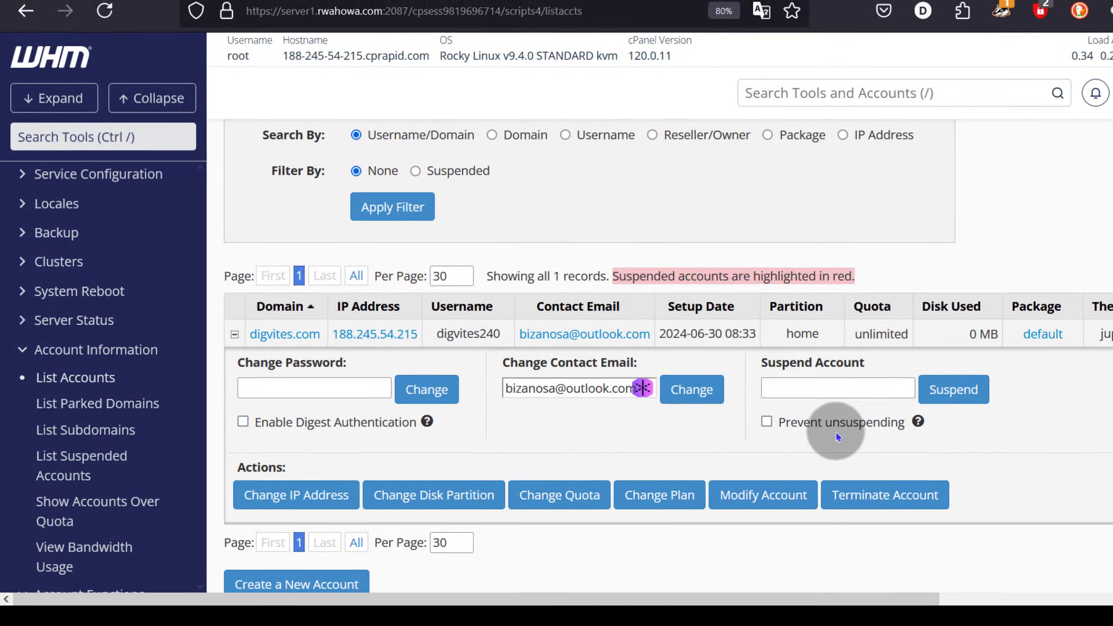
pyautogui.scroll(-1, 422, 400)
pyautogui.scroll(-5, 103, 458)
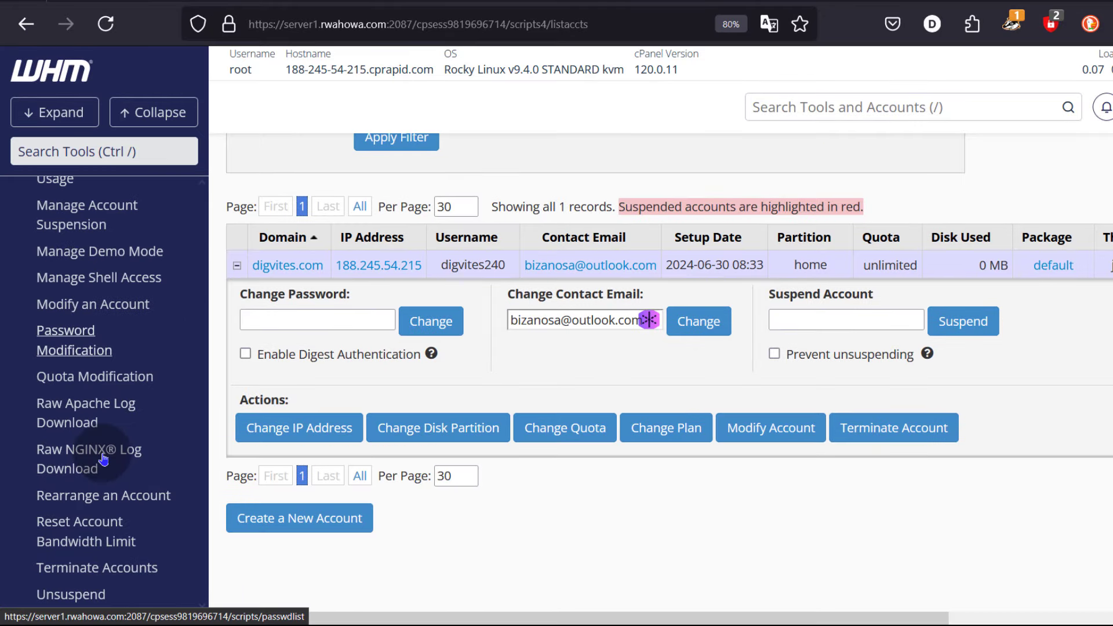
pyautogui.scroll(5, 1019, 576)
pyautogui.scroll(-3, 1026, 290)
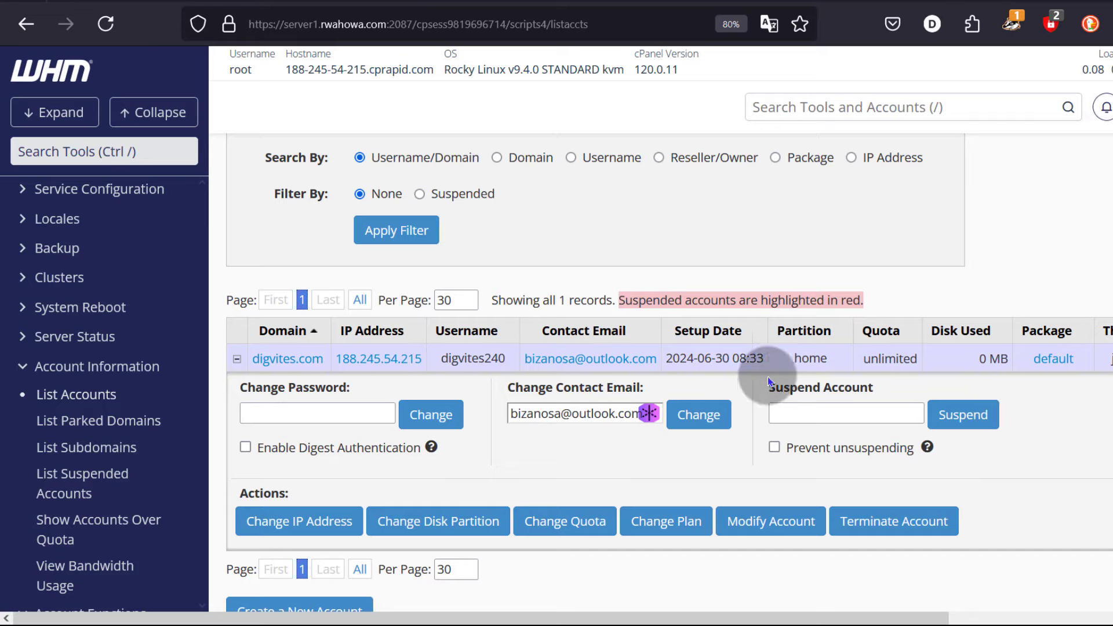
pyautogui.scroll(3, 626, 412)
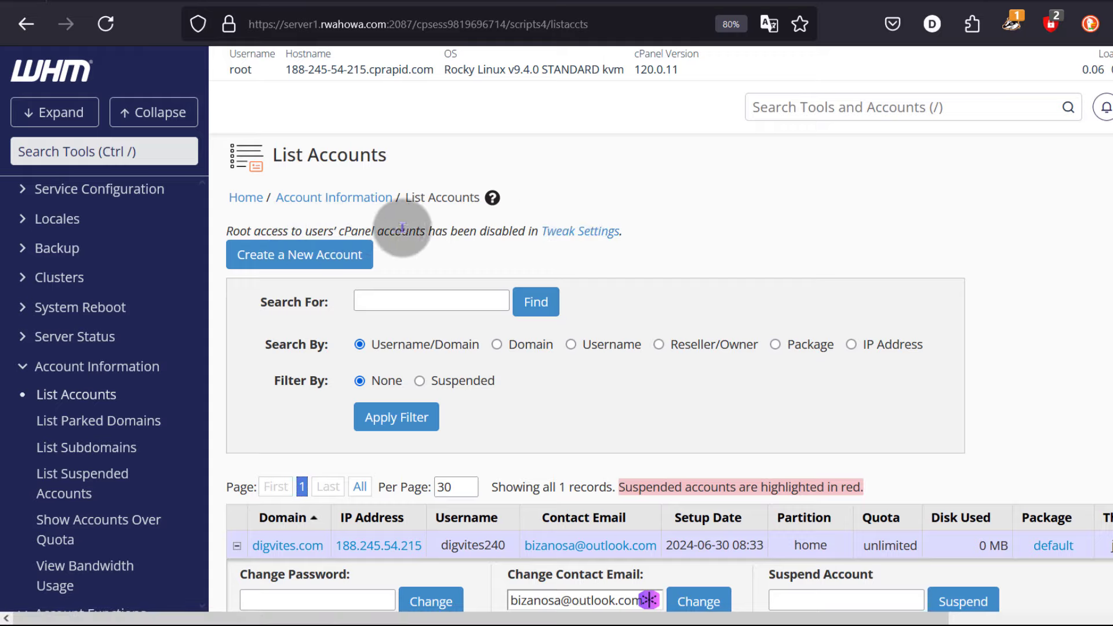
pyautogui.scroll(-3, 603, 360)
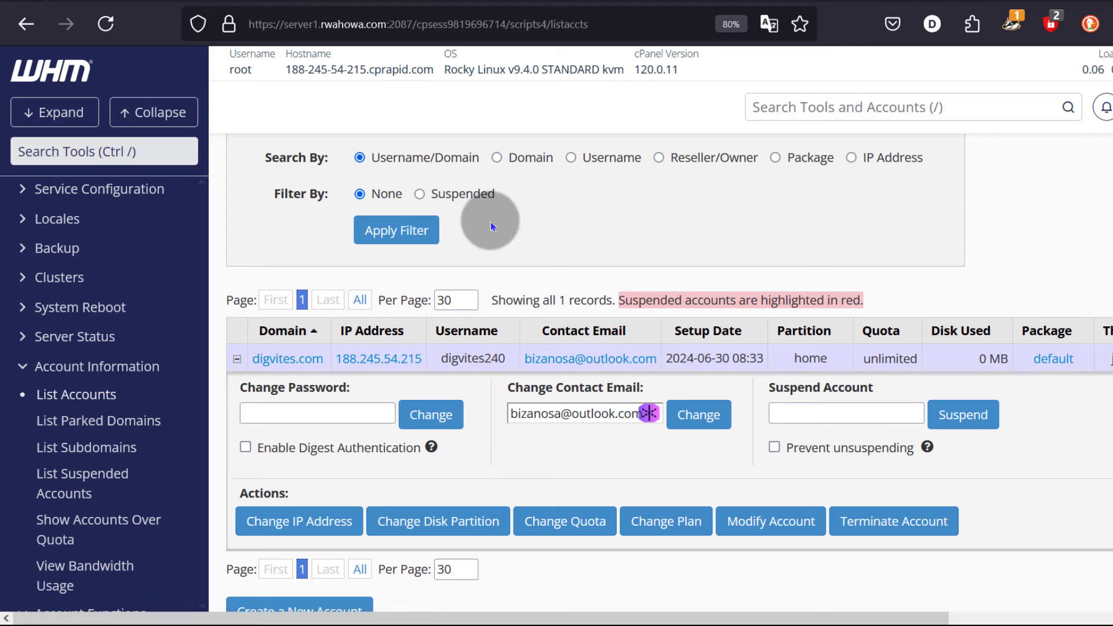
pyautogui.scroll(3, 490, 221)
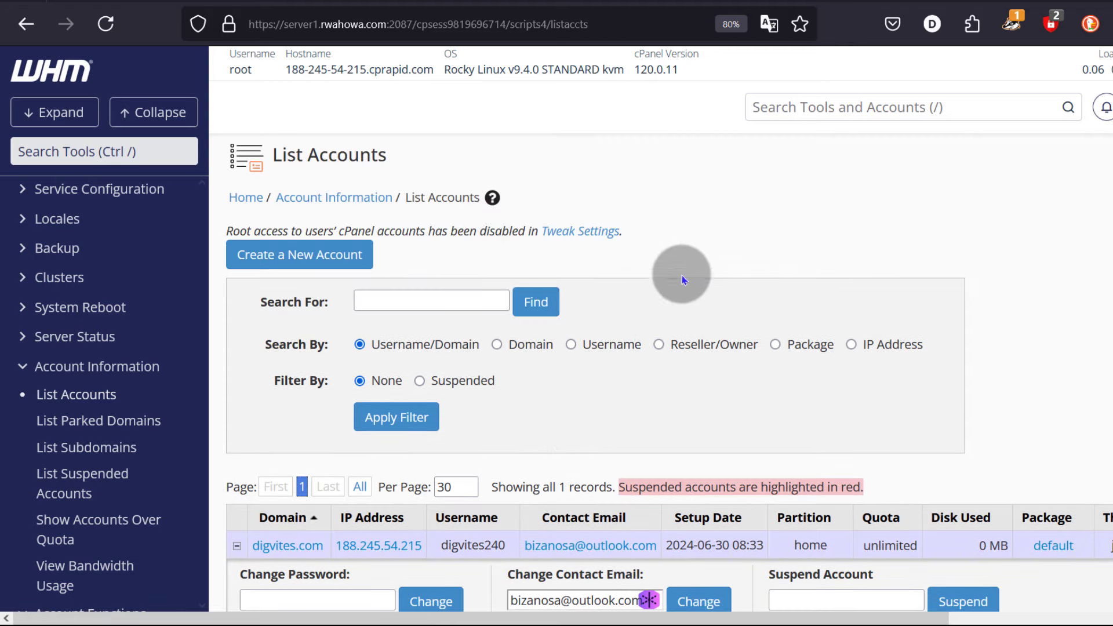
# - In Tweak Settings, restrict cPanel user account access to 'Account-Owner and cPanel User Only' and save
pyautogui.rightClick(579, 234)
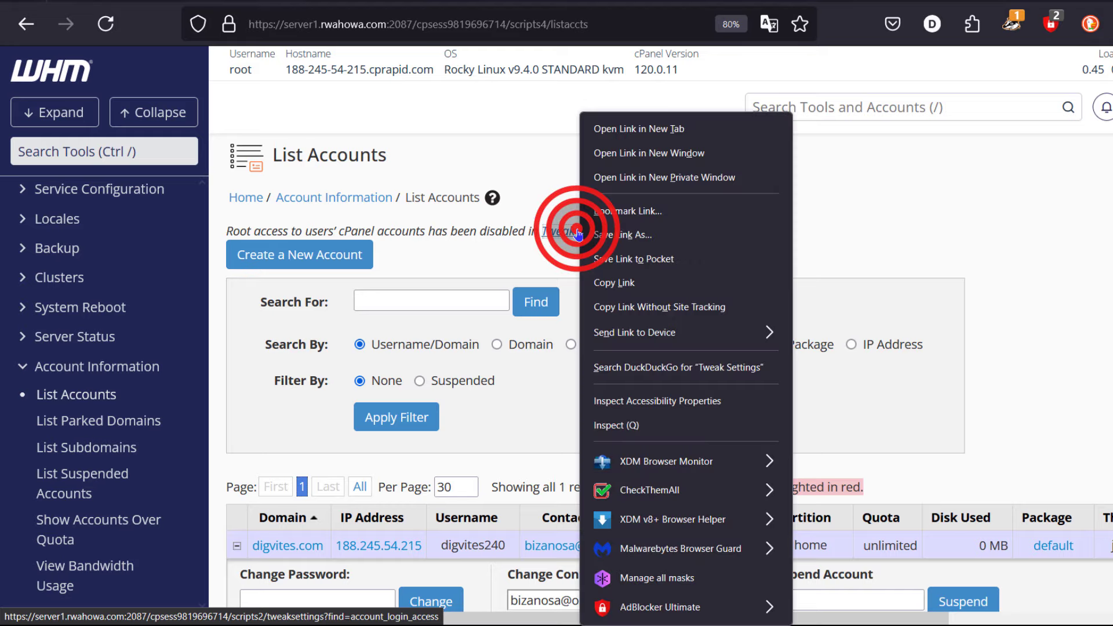
pyautogui.click(635, 122)
pyautogui.click(426, 1)
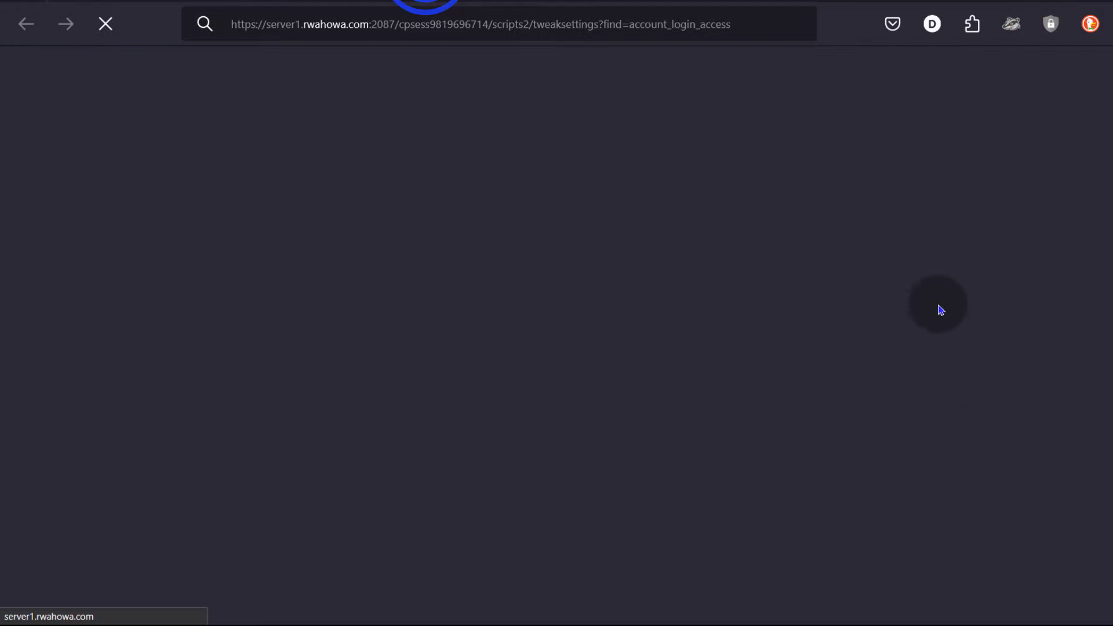
pyautogui.click(1016, 571)
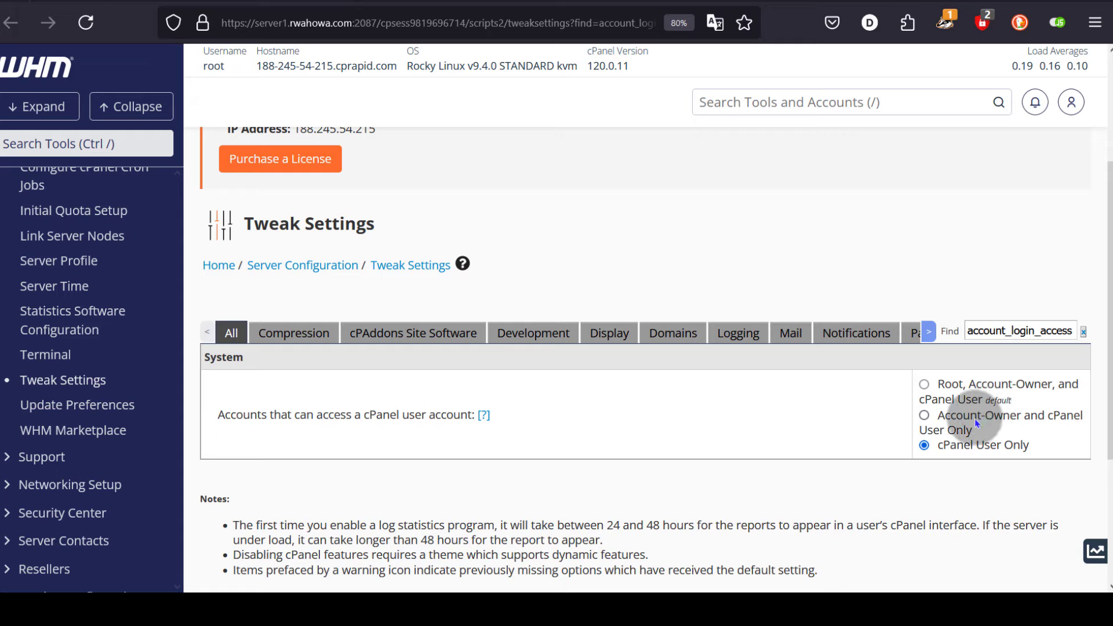
pyautogui.click(923, 414)
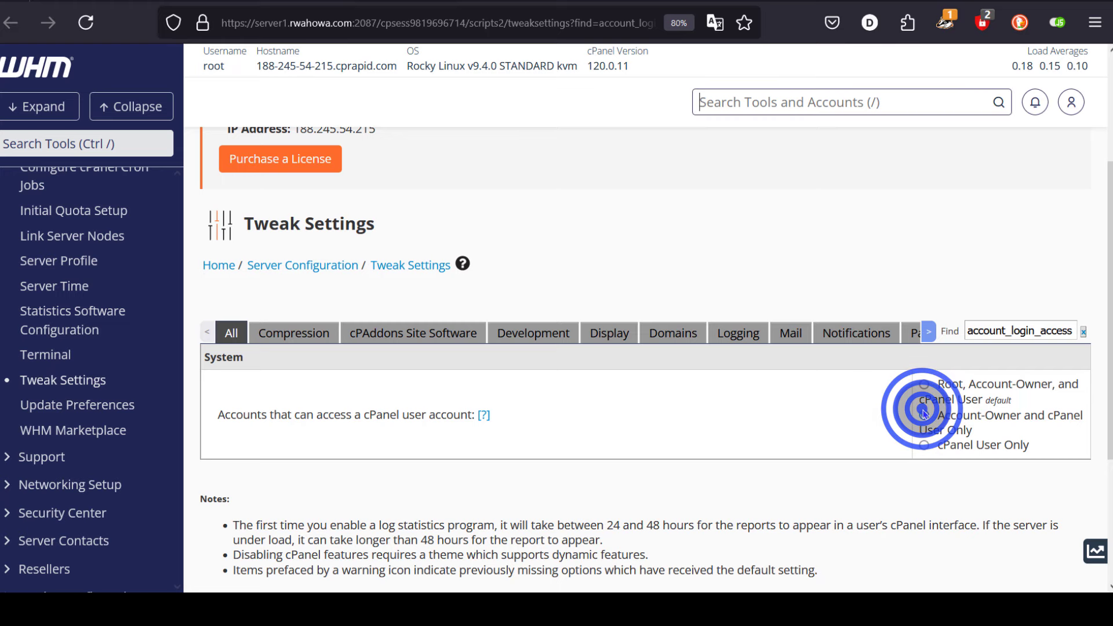
pyautogui.scroll(-3, 991, 421)
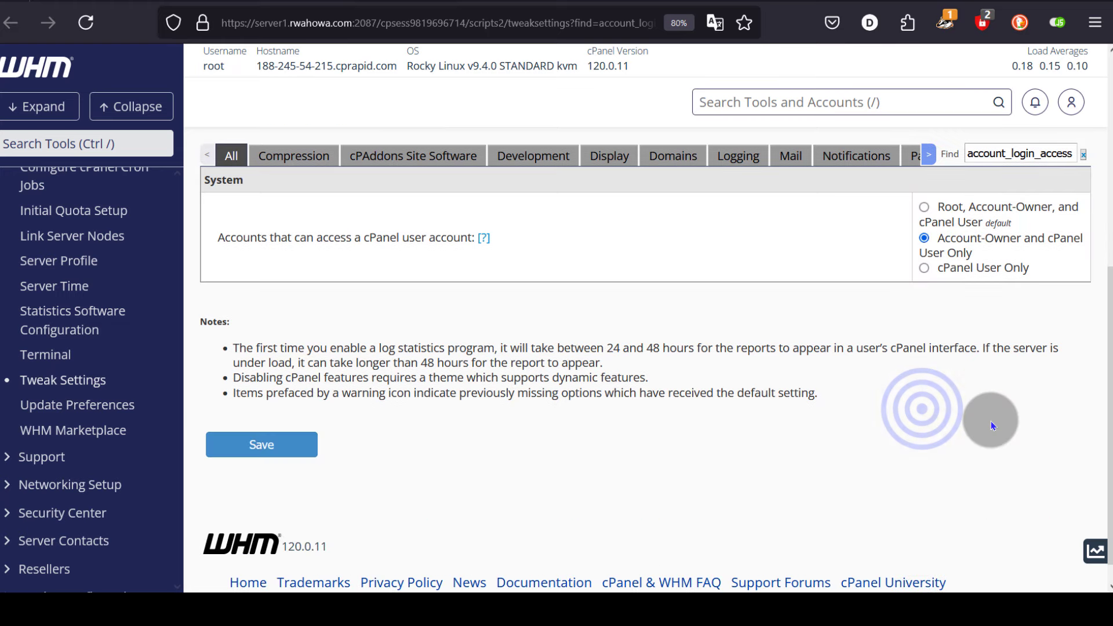
pyautogui.click(261, 443)
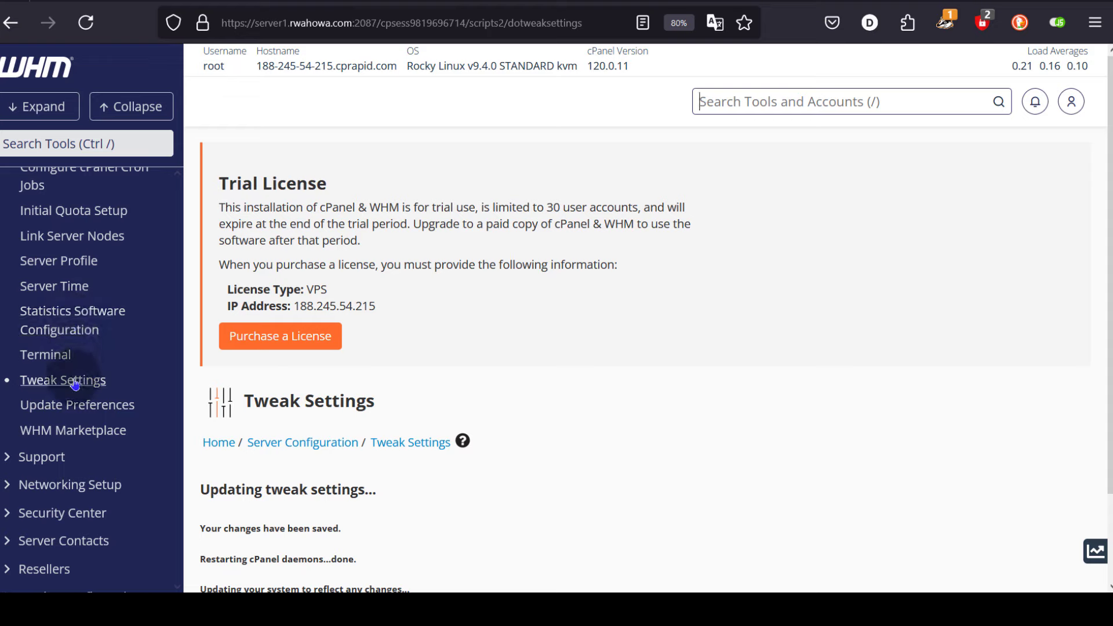
pyautogui.scroll(-3, 76, 391)
pyautogui.scroll(-2, 72, 393)
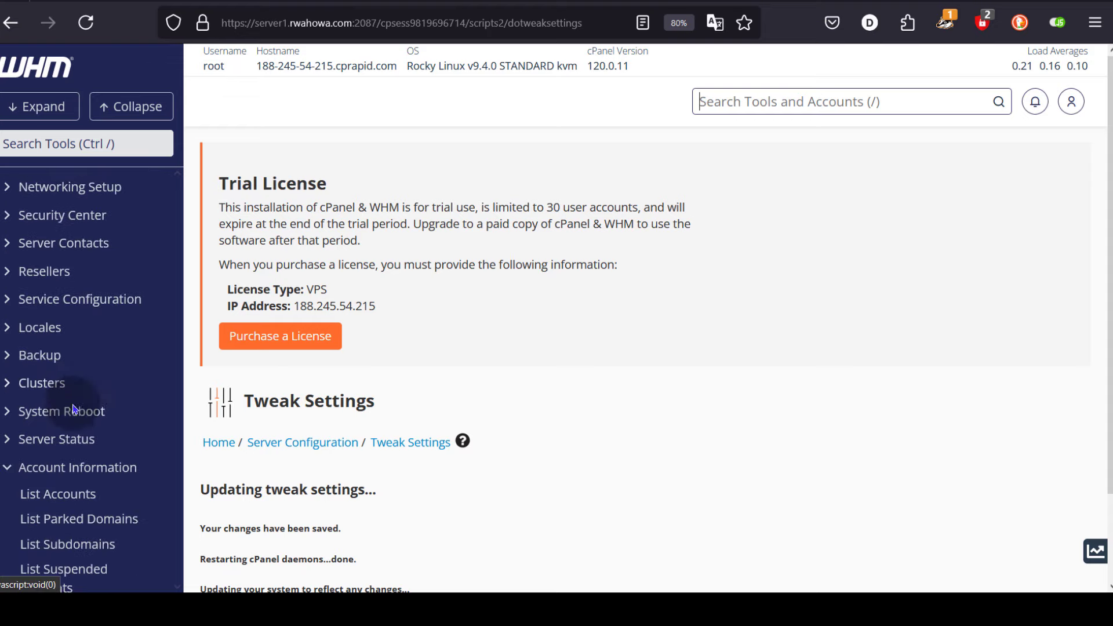
pyautogui.scroll(-2, 77, 433)
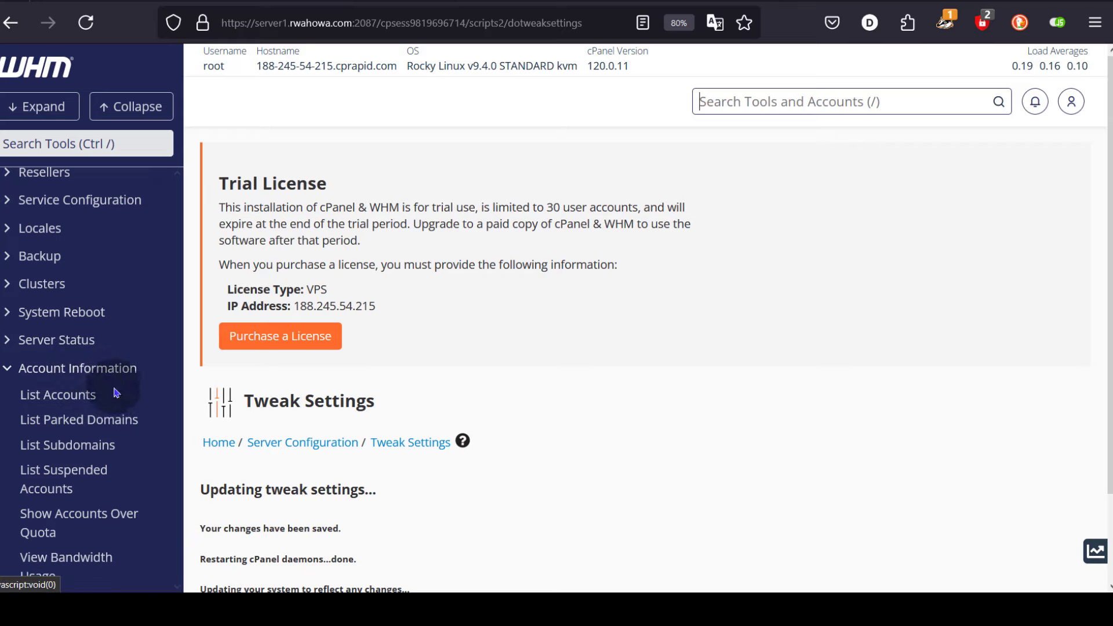
# - Go to WHM's List Accounts and log in to cPanel from the digvites.com row
pyautogui.click(65, 395)
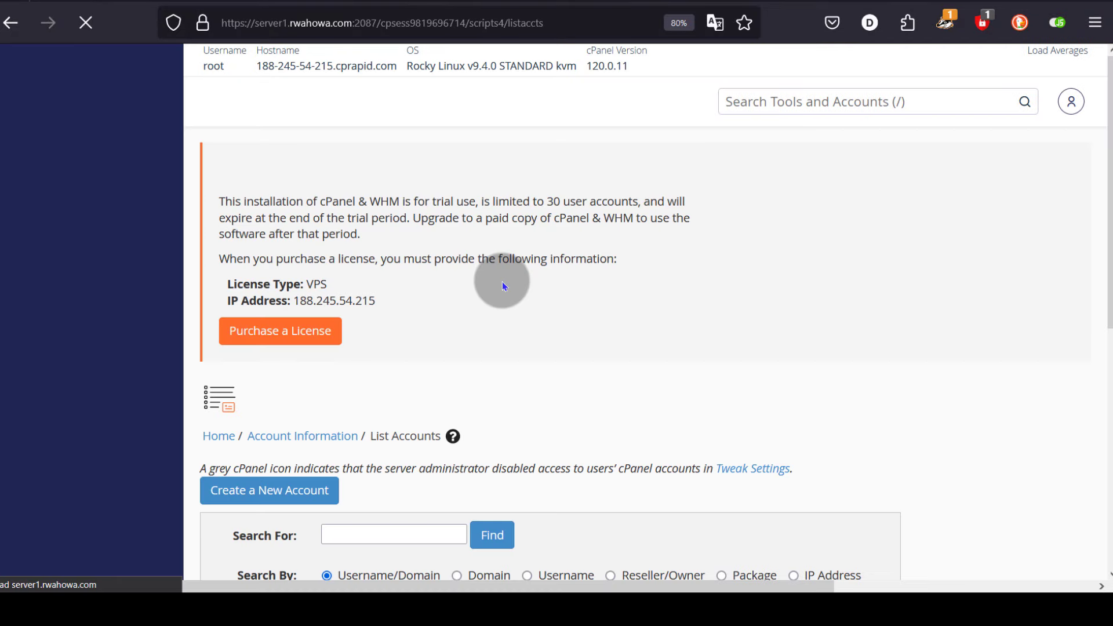
pyautogui.scroll(-5, 604, 241)
pyautogui.scroll(-2, 604, 241)
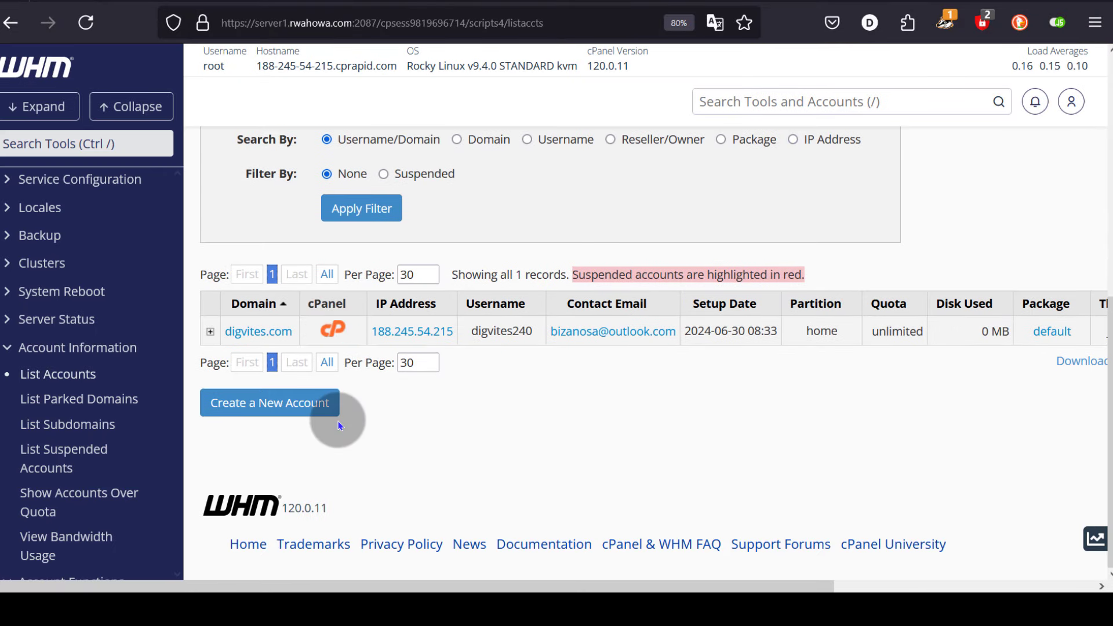
pyautogui.click(333, 328)
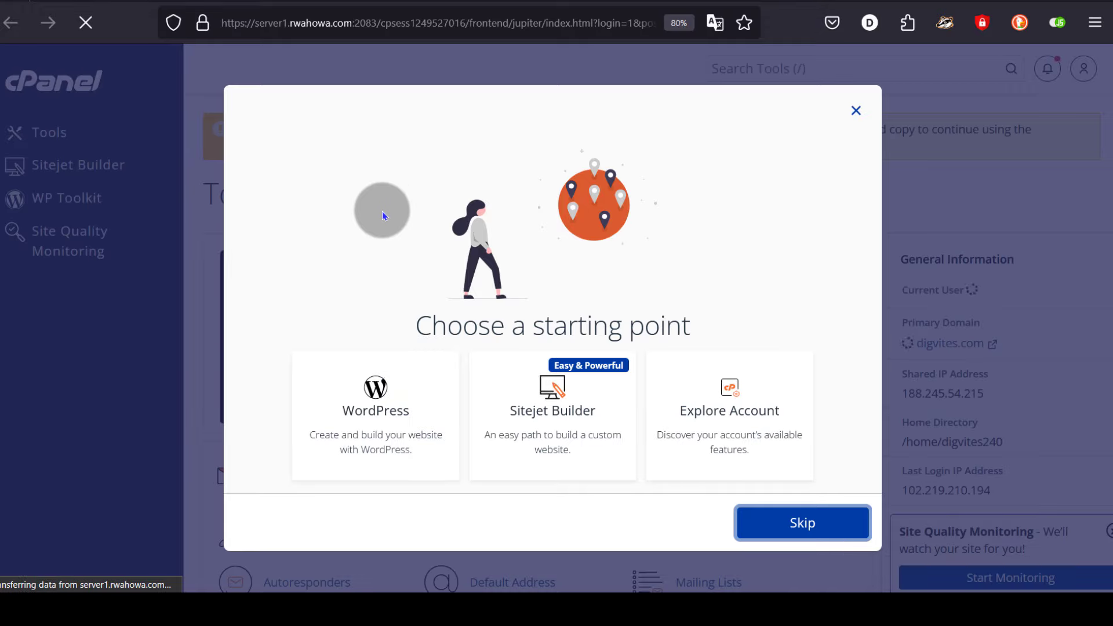
# - Switch to WHM and back to the cPanel session, then skip the 'Choose a starting point' prompt
pyautogui.click(362, 2)
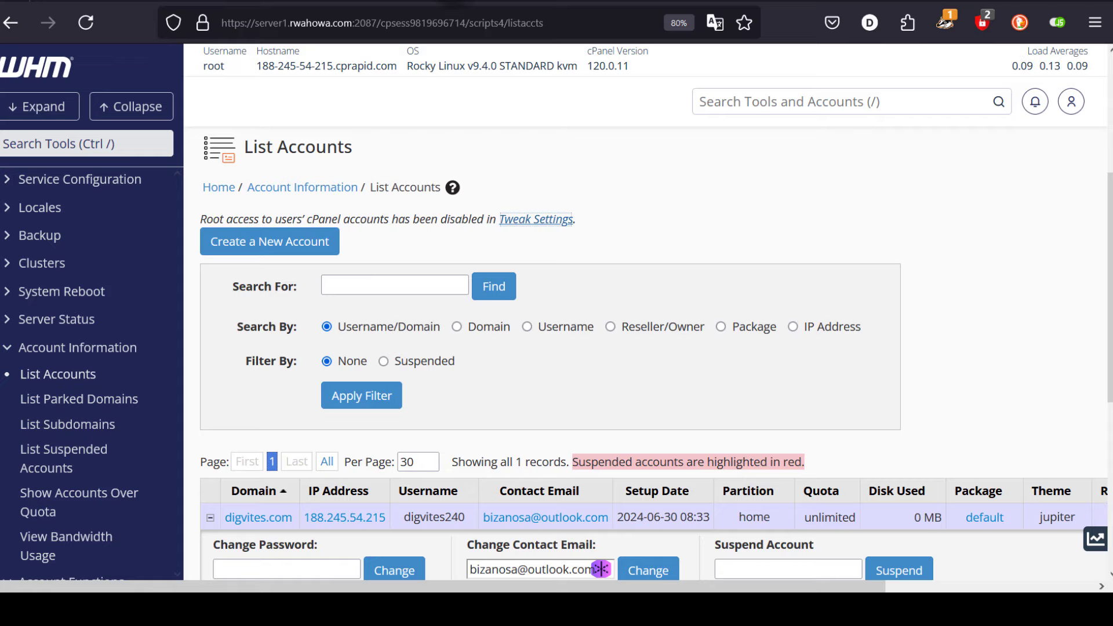
pyautogui.click(452, 1)
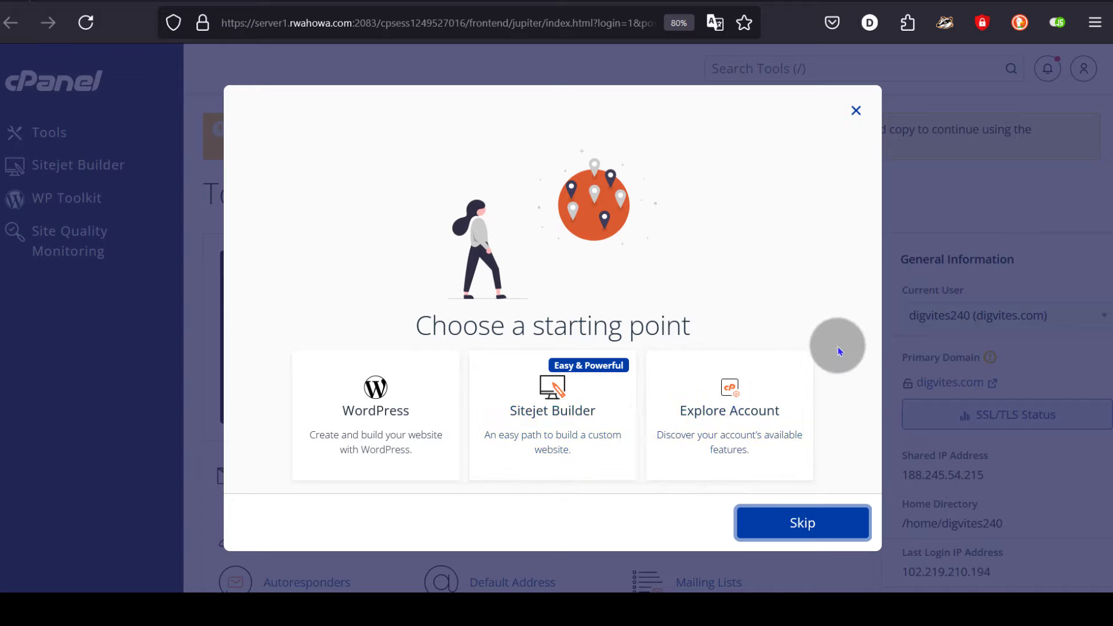
pyautogui.click(802, 522)
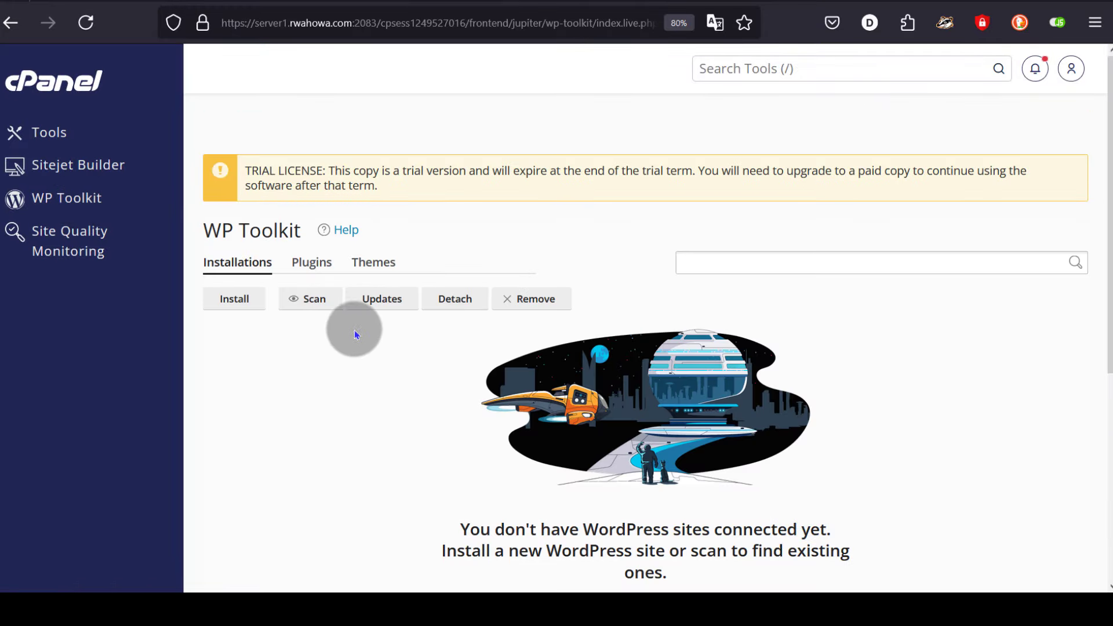
# - Scroll through WP Toolkit, then return to the cPanel Tools home page via the logo
pyautogui.scroll(-5, 703, 316)
pyautogui.scroll(-1, 703, 313)
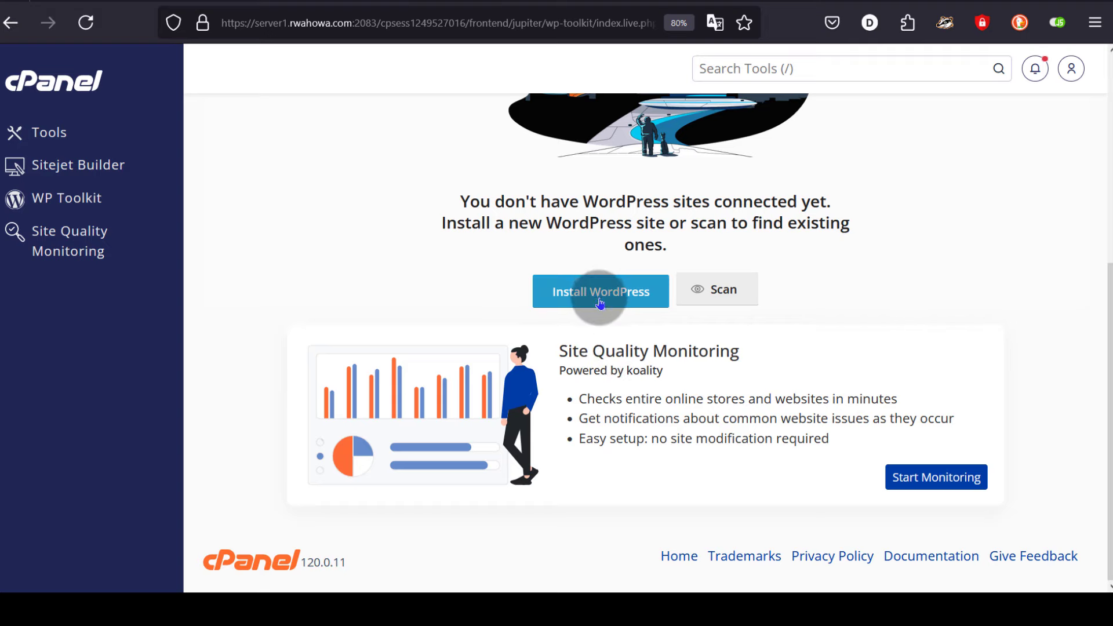
pyautogui.scroll(6, 598, 302)
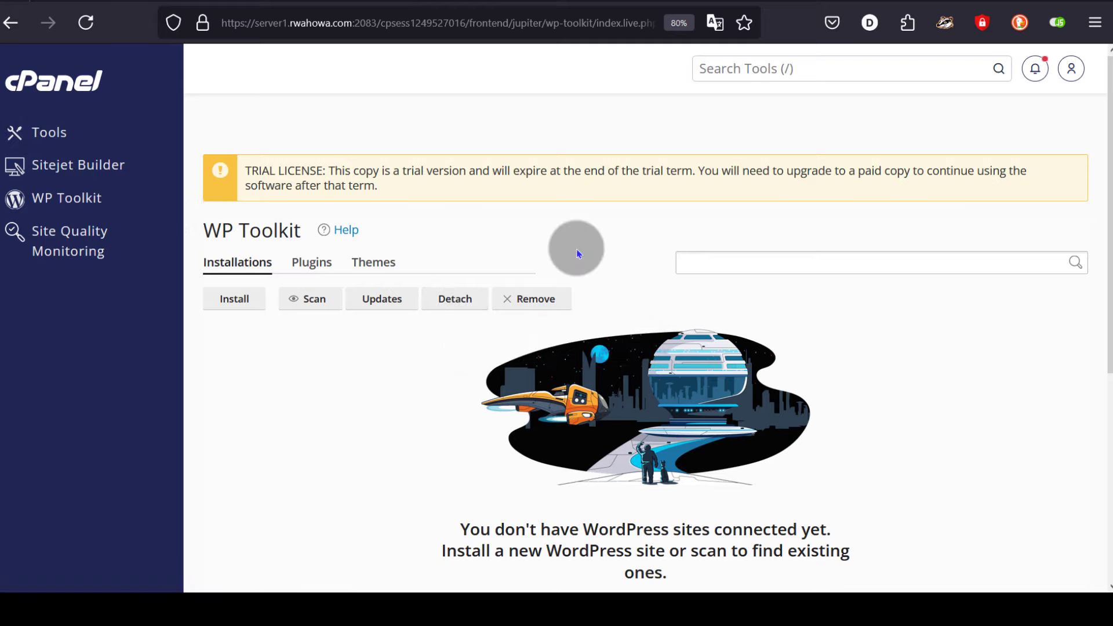
pyautogui.click(51, 85)
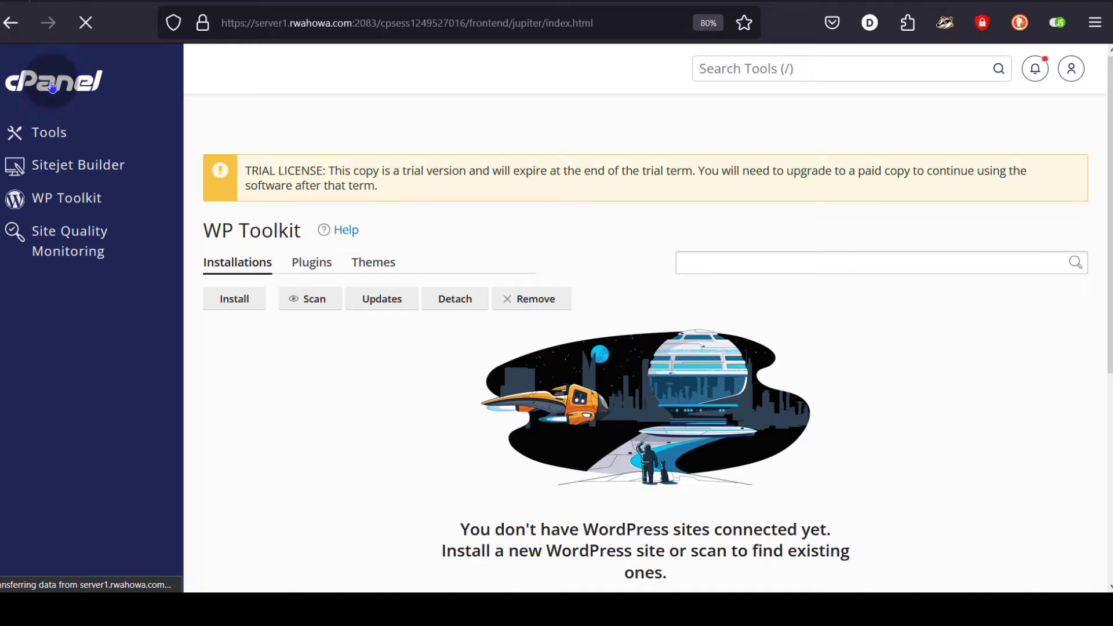
pyautogui.scroll(-15, 683, 255)
pyautogui.scroll(15, 682, 255)
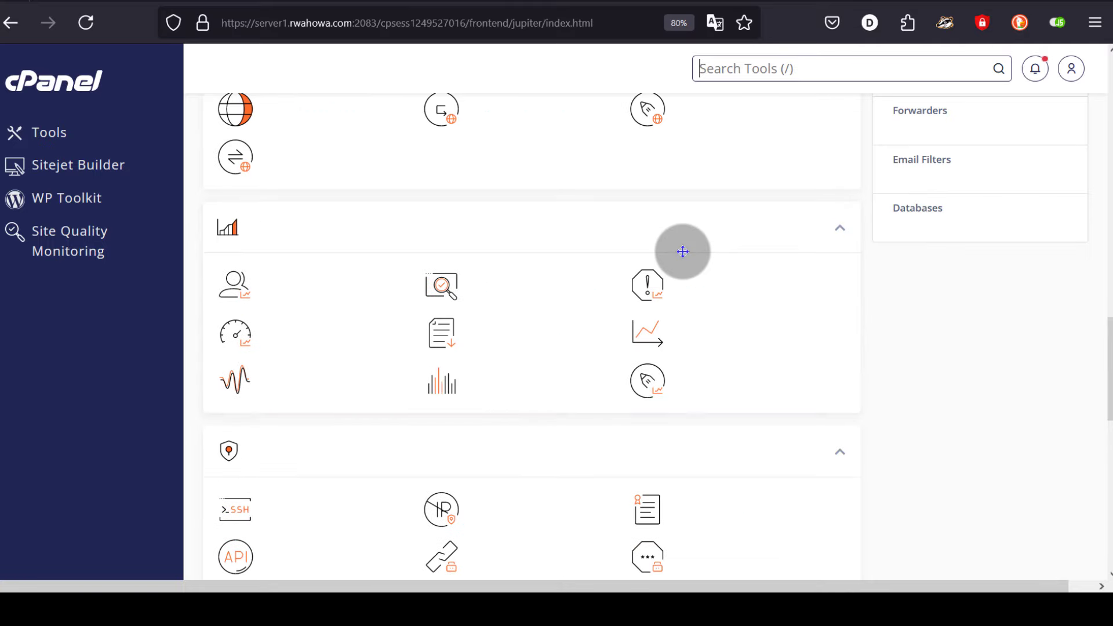
pyautogui.click(762, 68)
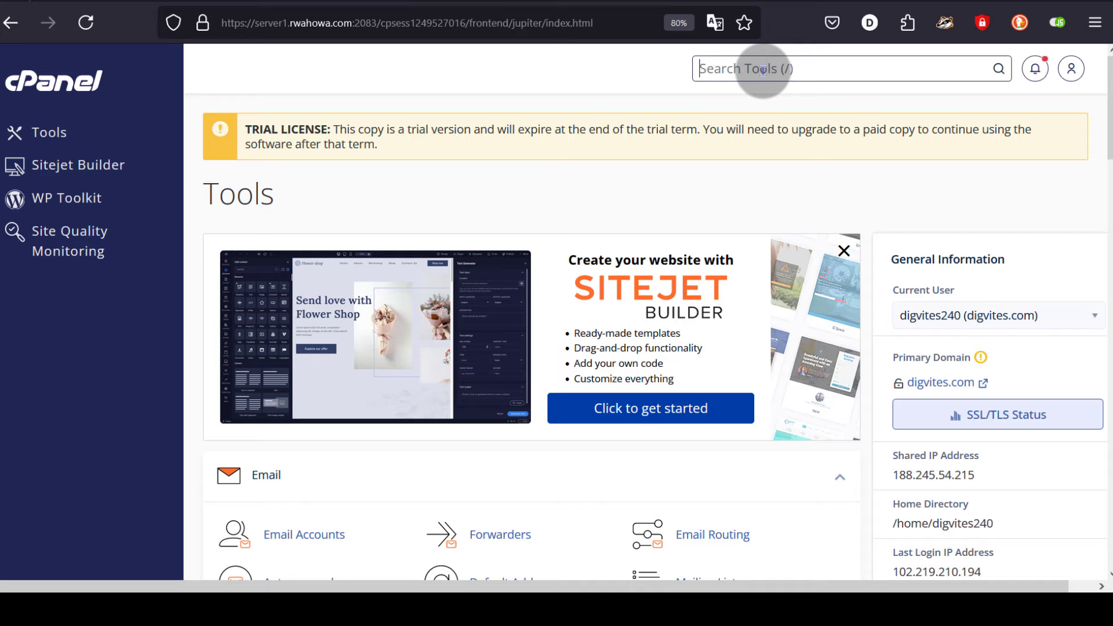
pyautogui.write('files')
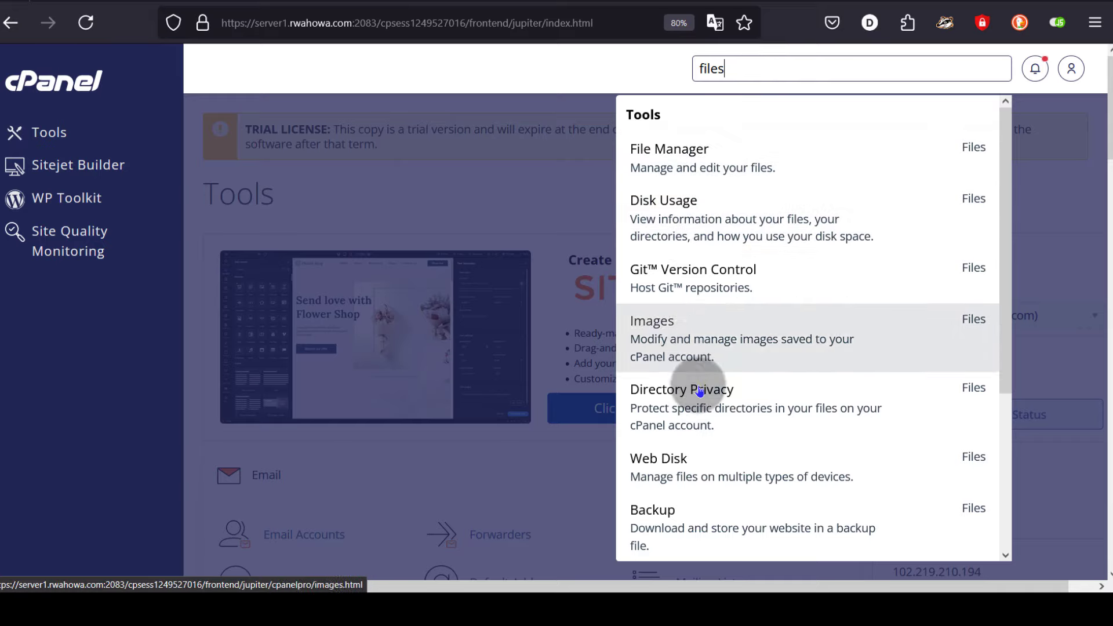
pyautogui.click(575, 65)
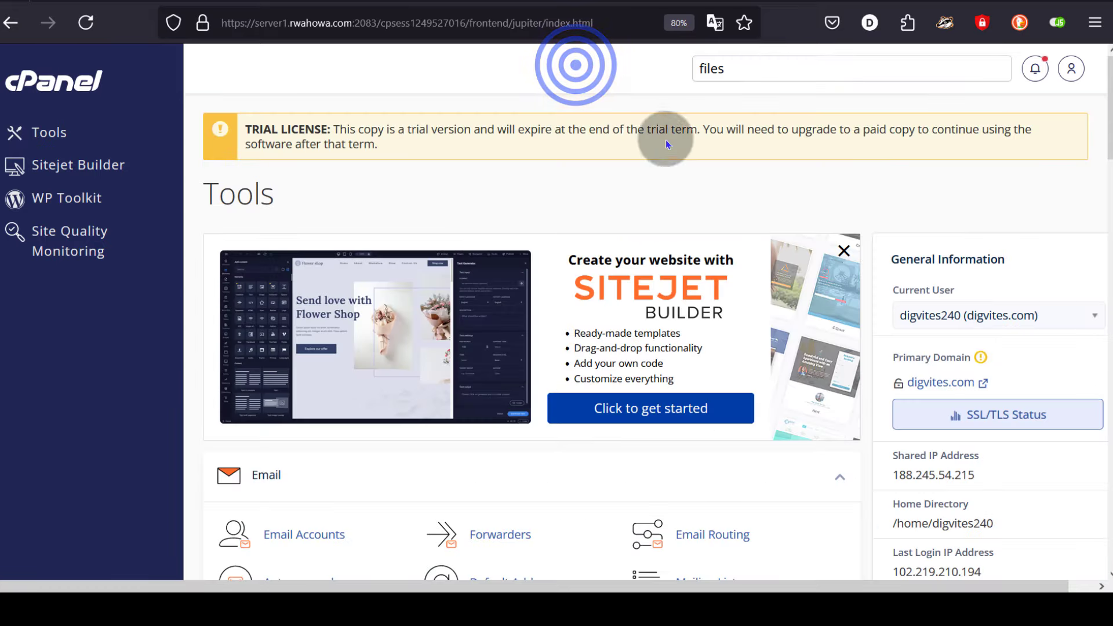
pyautogui.click(1072, 68)
pyautogui.click(1077, 65)
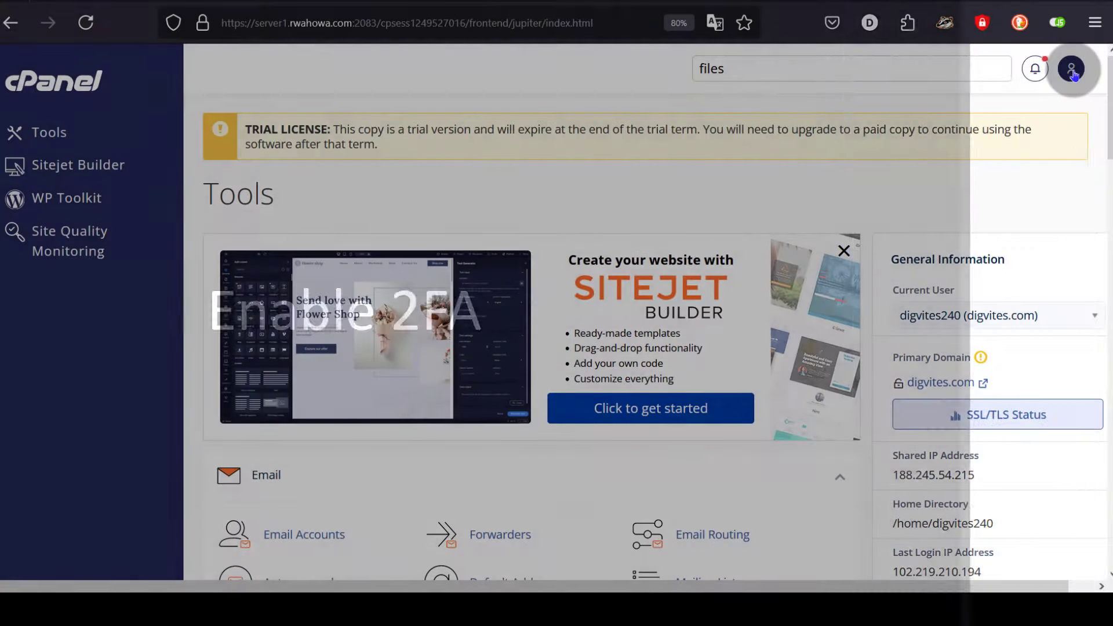
# - Search cPanel tools for '2fa' and open Two-Factor Authentication
pyautogui.click(1073, 67)
pyautogui.click(1072, 67)
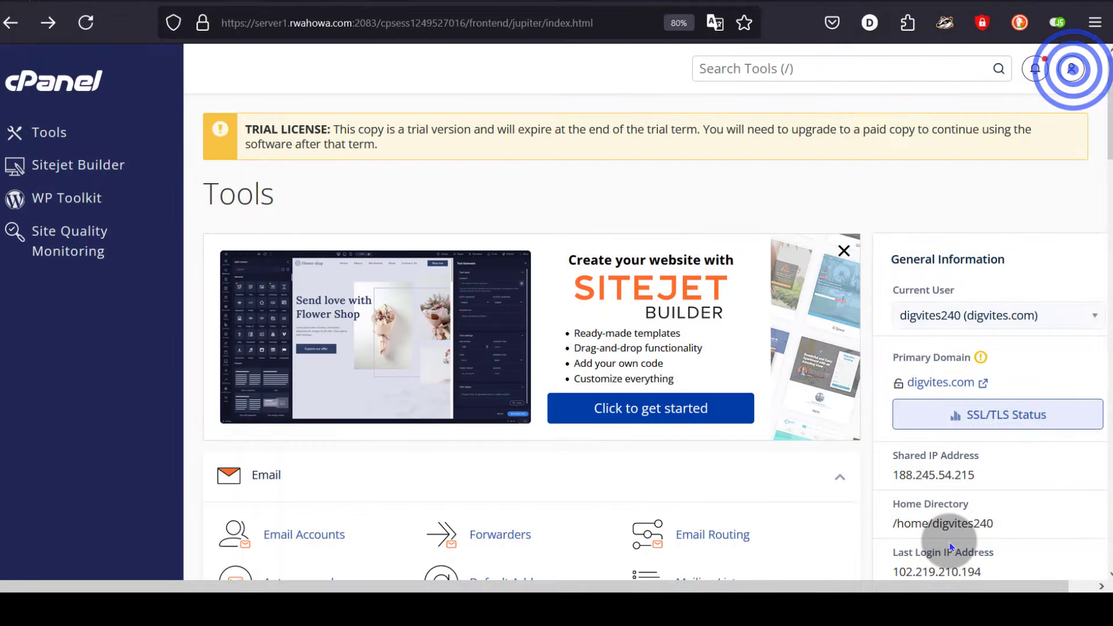
pyautogui.click(773, 68)
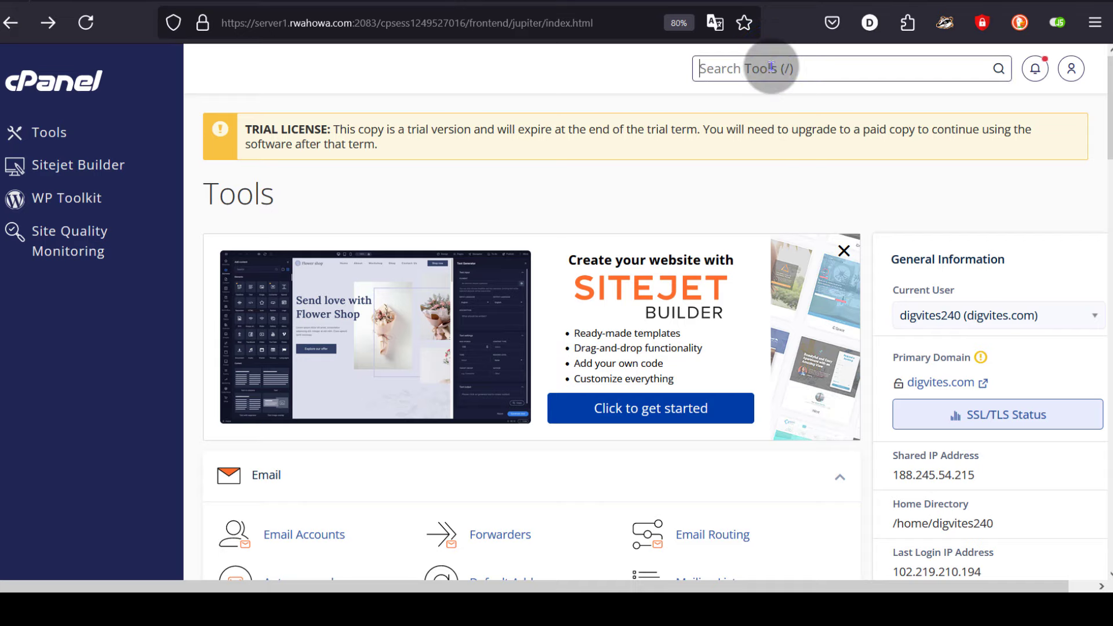
pyautogui.write('2fa')
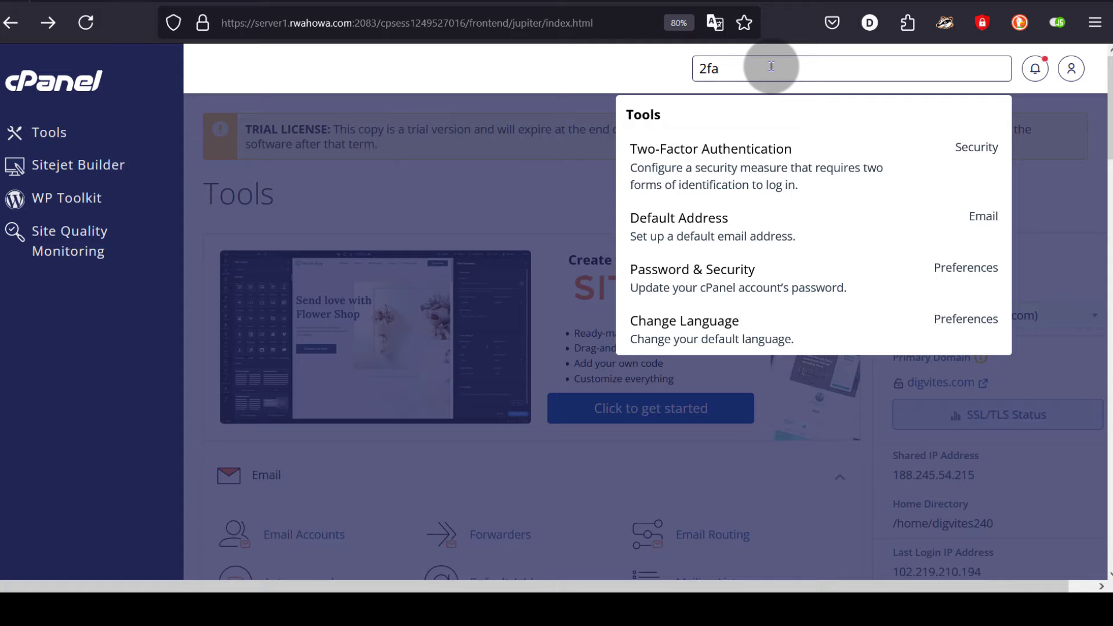
pyautogui.click(769, 156)
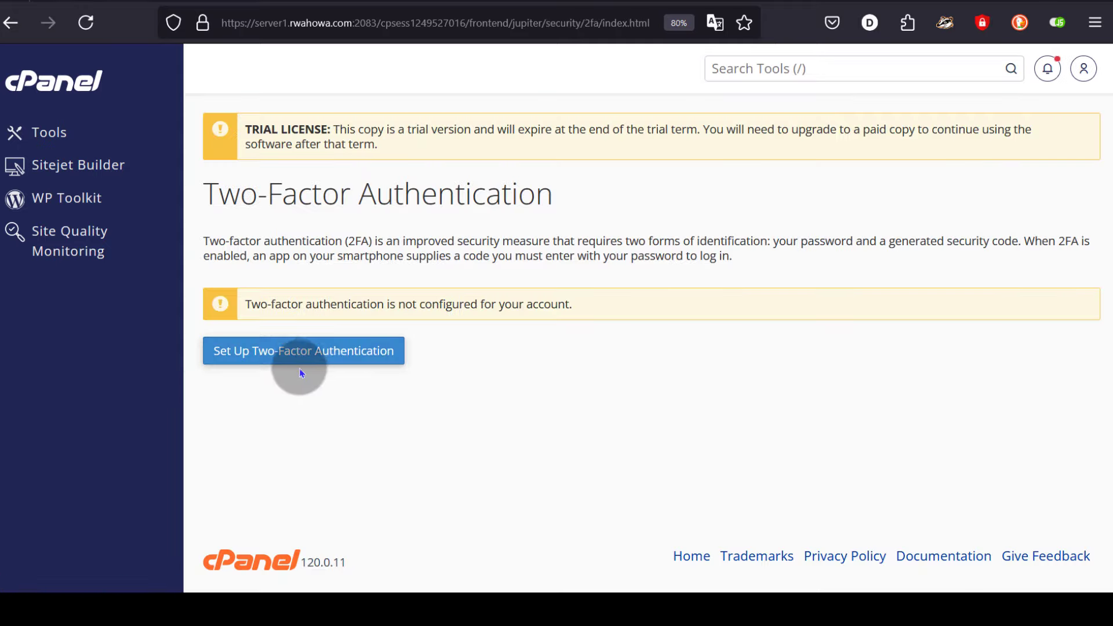
# - Set up two-factor authentication by pasting the authenticator app's six-digit code and confirming it
pyautogui.click(270, 354)
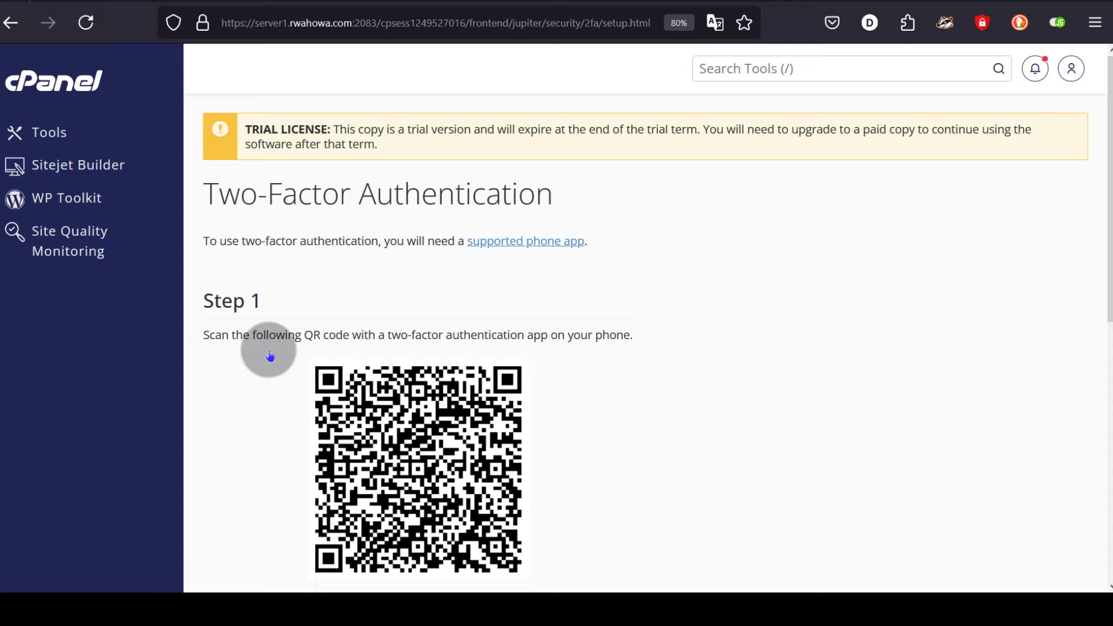
pyautogui.scroll(-5, 746, 324)
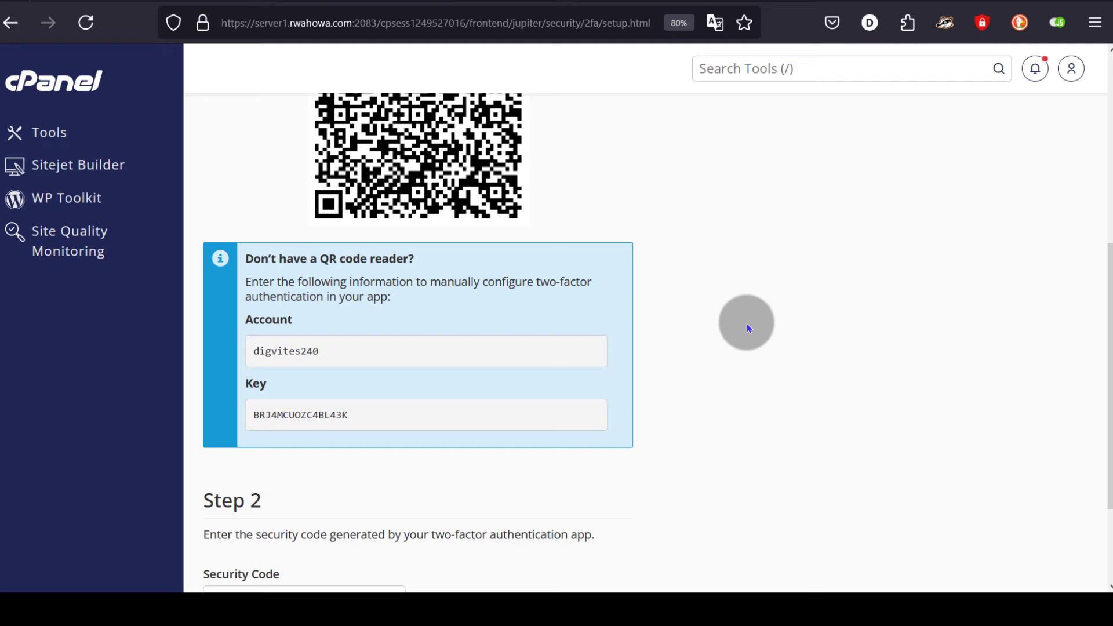
pyautogui.scroll(-2, 747, 323)
pyautogui.click(314, 465)
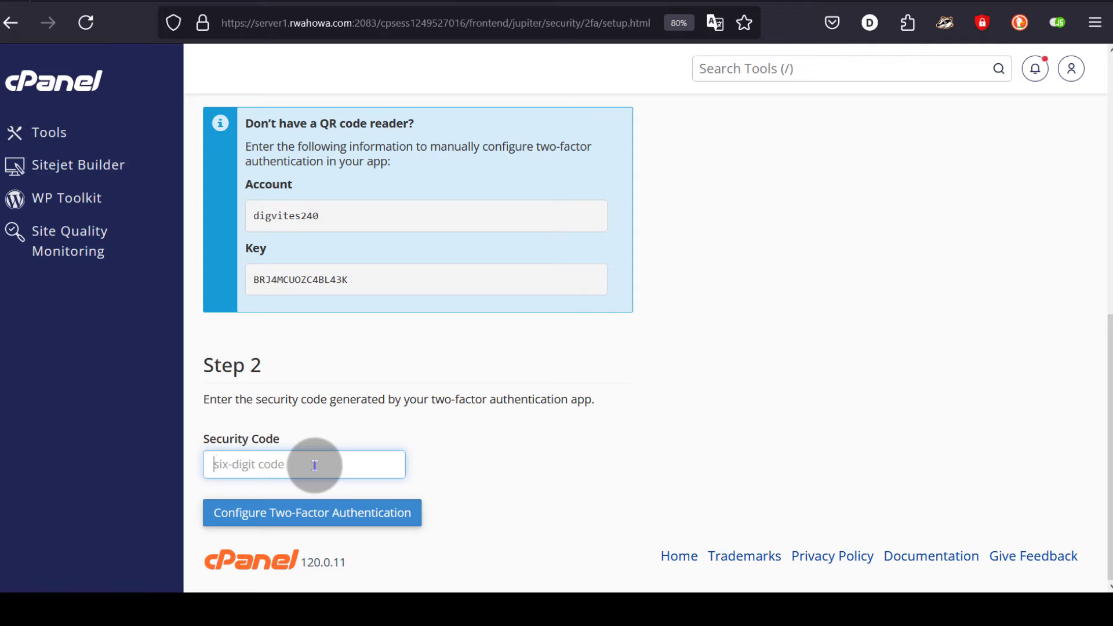
pyautogui.hotkey('ctrl', 'v')
pyautogui.click(318, 510)
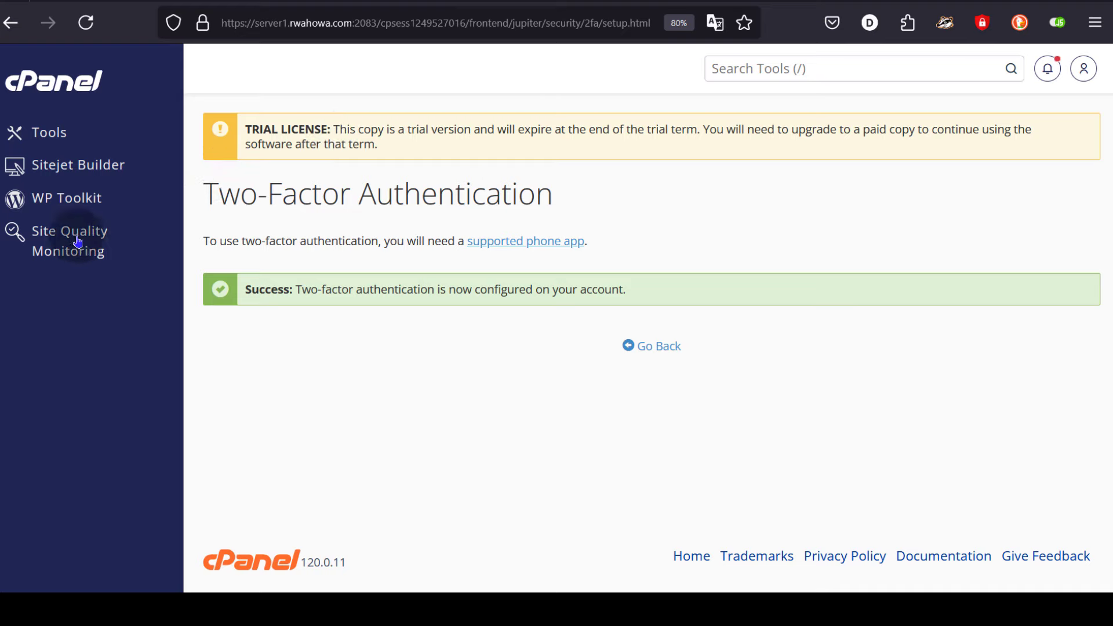
# - Open WP Toolkit from the sidebar, scroll to Install WordPress, then return to WHM's account list
pyautogui.click(42, 206)
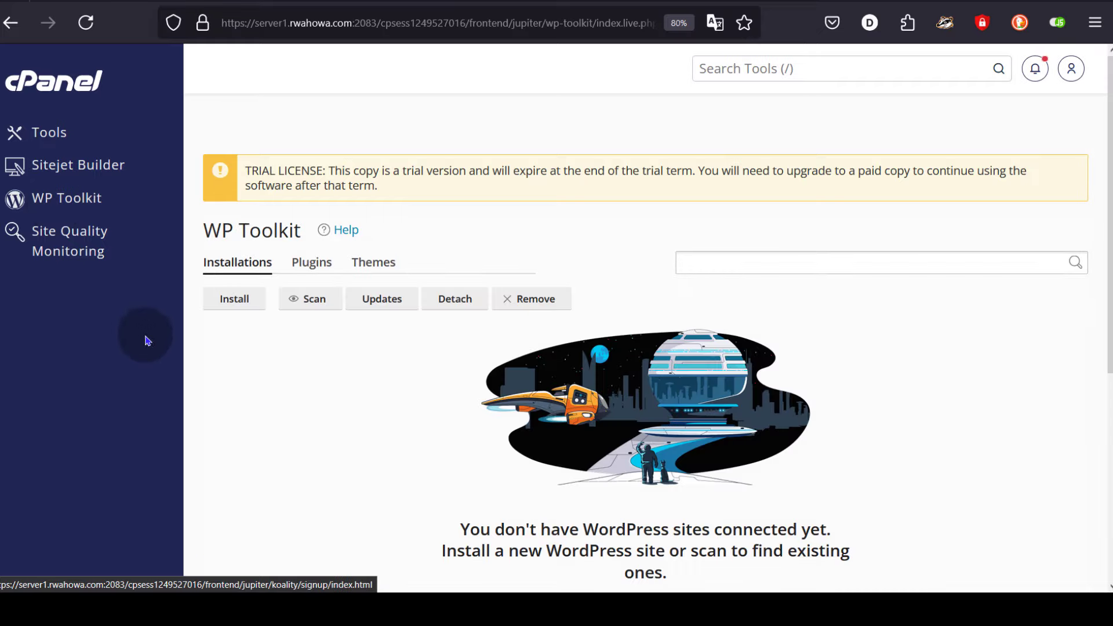
pyautogui.scroll(-3, 393, 318)
pyautogui.scroll(-2, 394, 314)
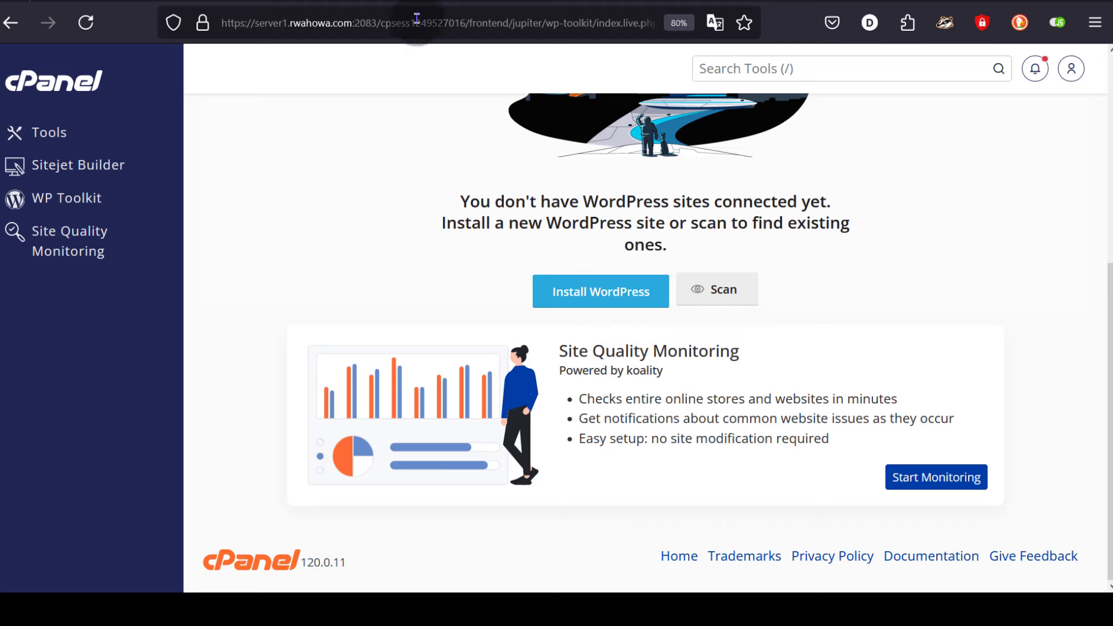
pyautogui.click(399, 3)
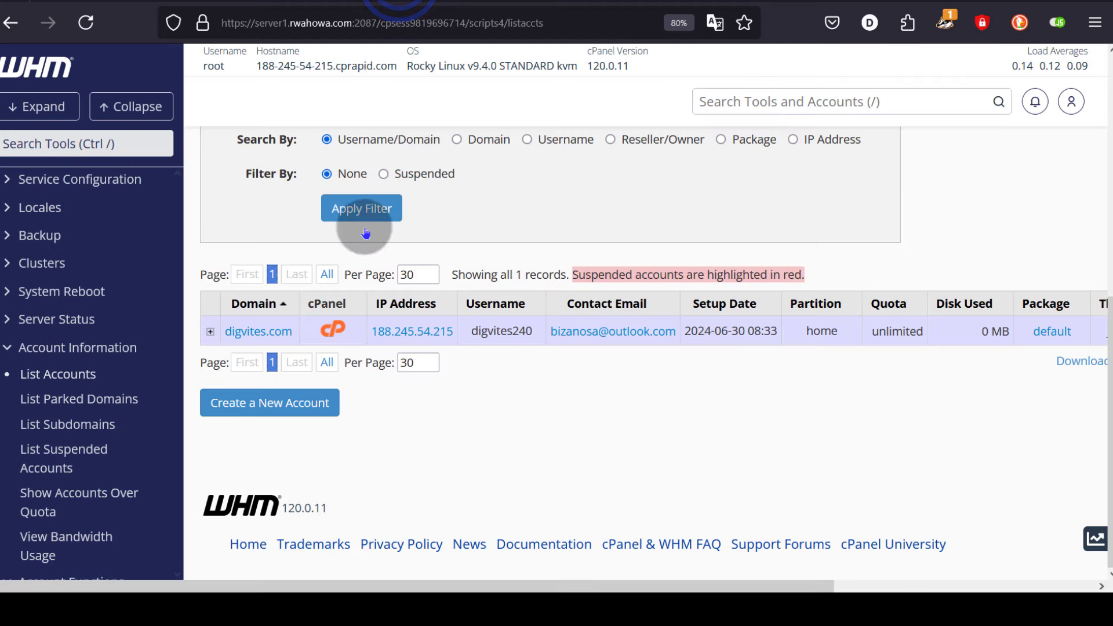
# - Copy the server IP 188.245.54.215 from WHM's Trial License box and return to Cloudflare DNS
pyautogui.scroll(3, 365, 245)
pyautogui.scroll(-3, 365, 246)
pyautogui.scroll(3, 365, 299)
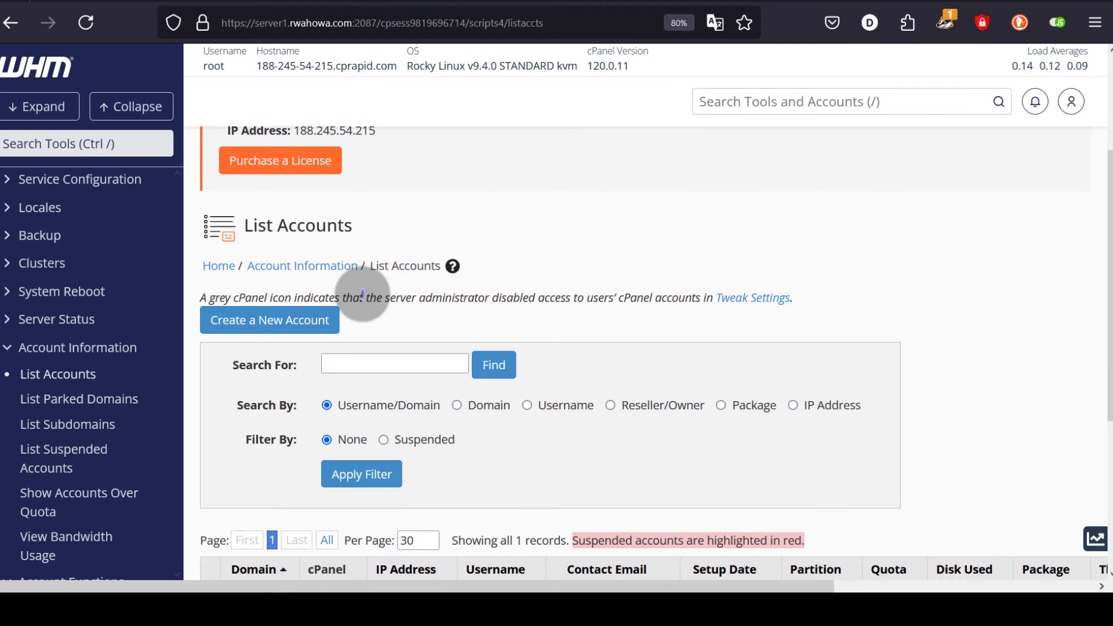
pyautogui.doubleClick(335, 129)
pyautogui.hotkey('ctrl', 'c')
pyautogui.scroll(3, 342, 173)
pyautogui.rightClick(358, 301)
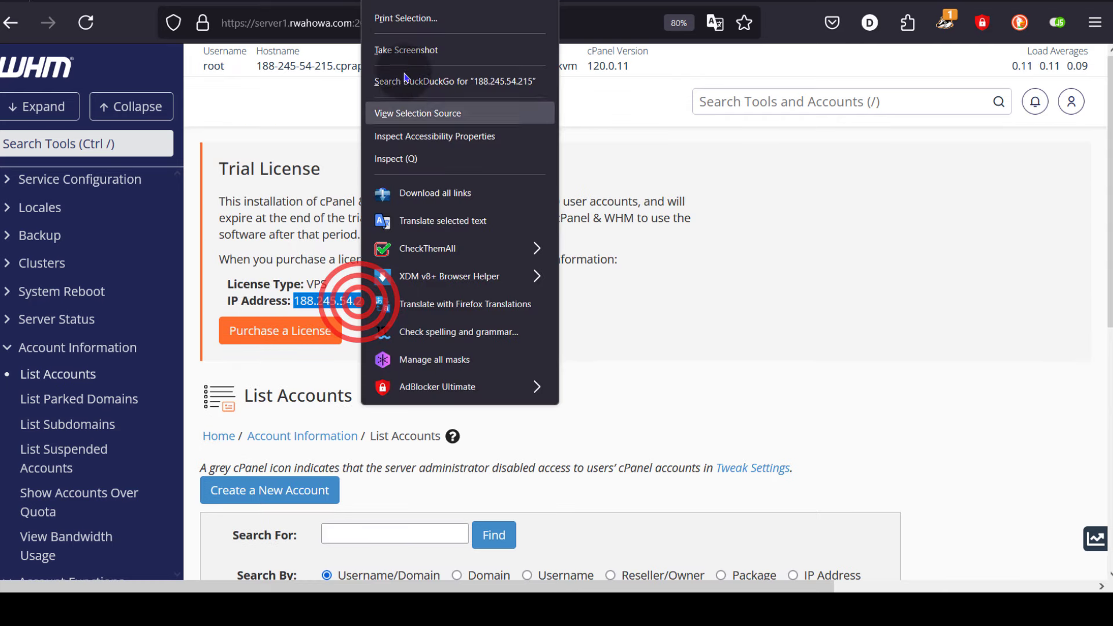
pyautogui.click(413, 1)
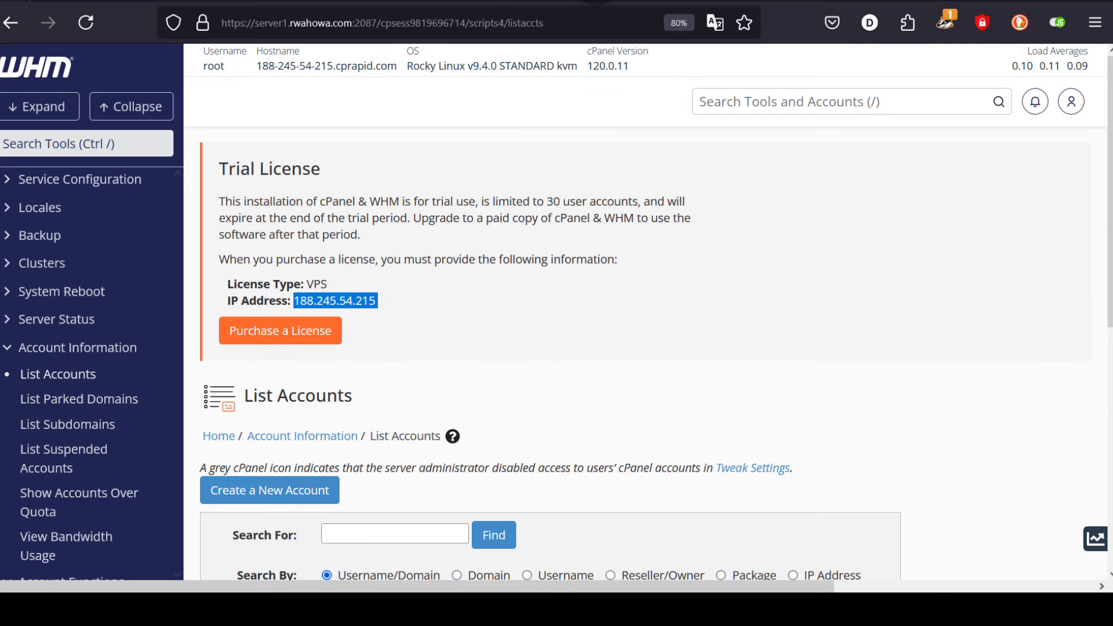
pyautogui.click(597, 5)
# - Edit the digvites.com A record and paste 188.245.54.215 over the old 52.58.78.16
pyautogui.scroll(-3, 515, 325)
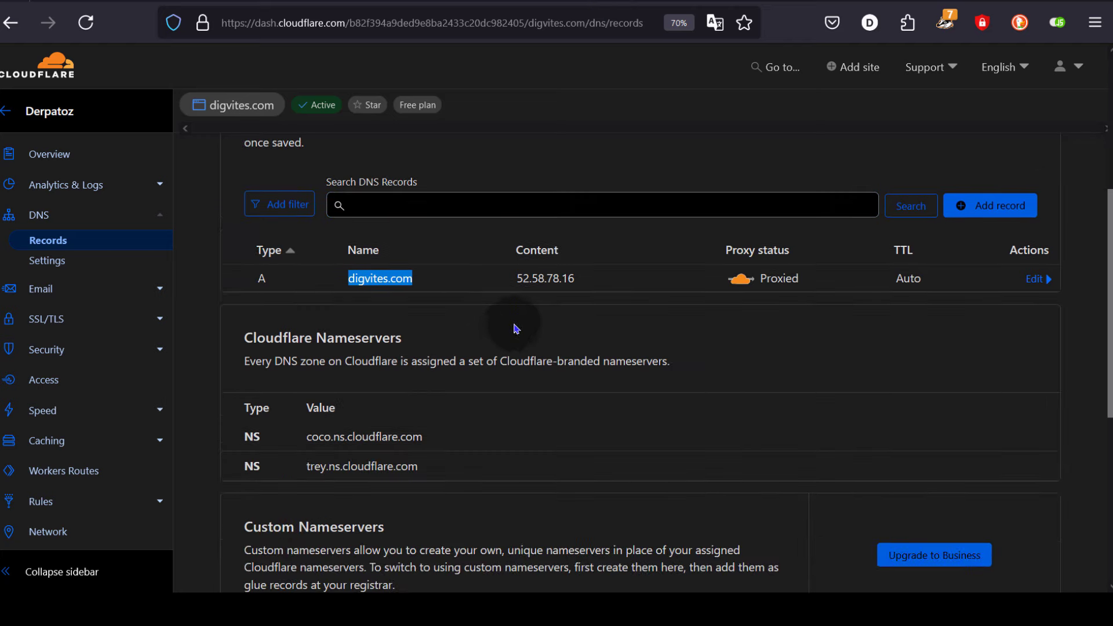
pyautogui.click(538, 278)
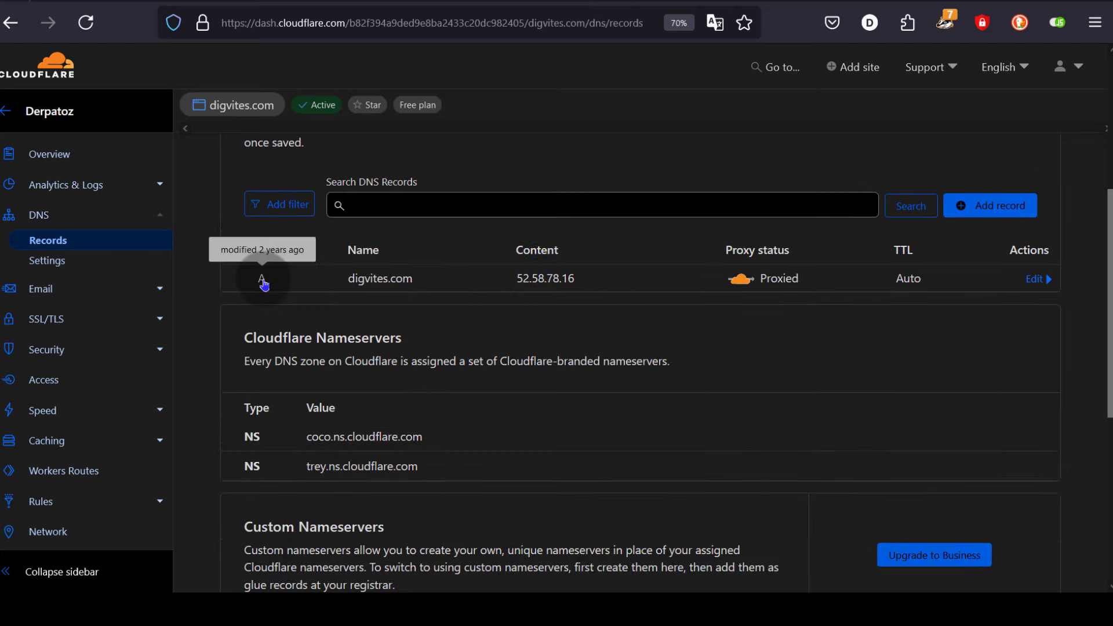
pyautogui.click(388, 279)
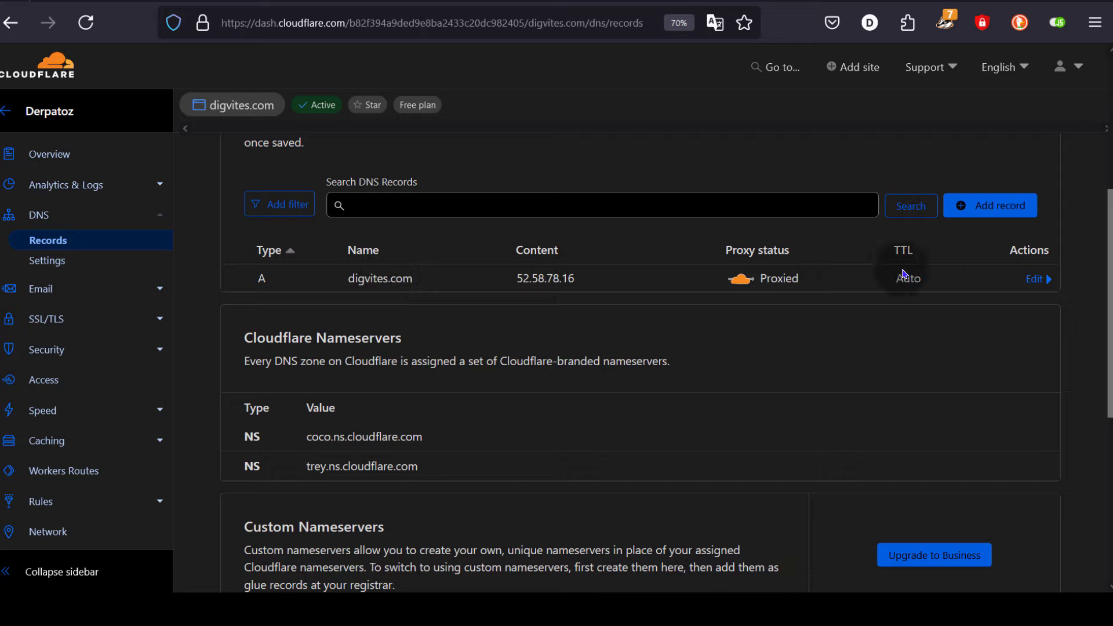
pyautogui.click(1037, 279)
pyautogui.click(559, 328)
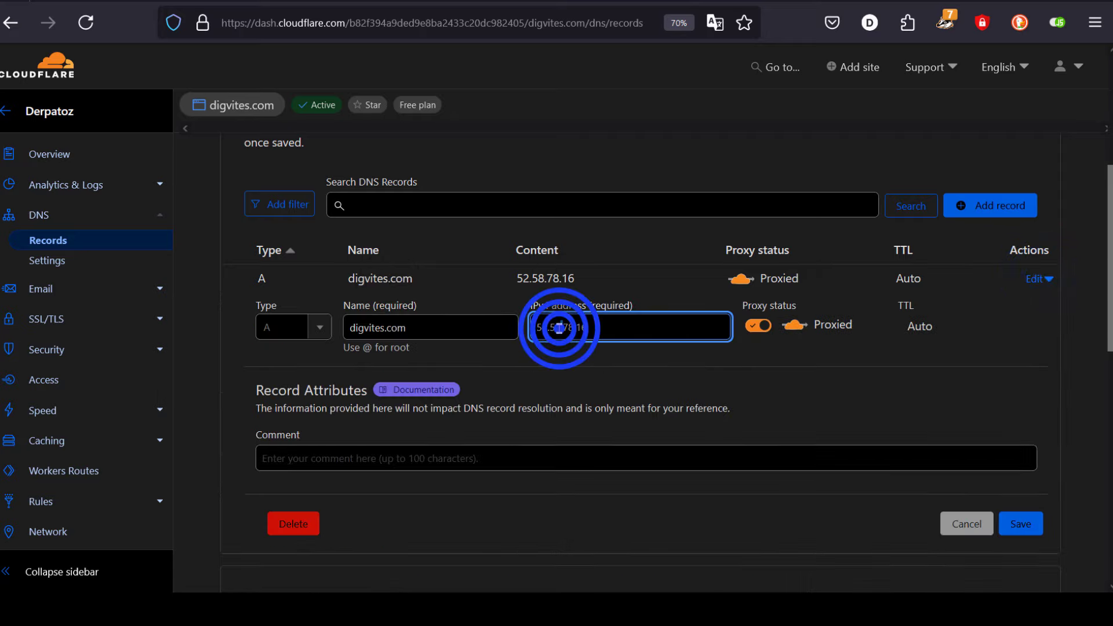
pyautogui.rightClick(548, 322)
pyautogui.click(644, 80)
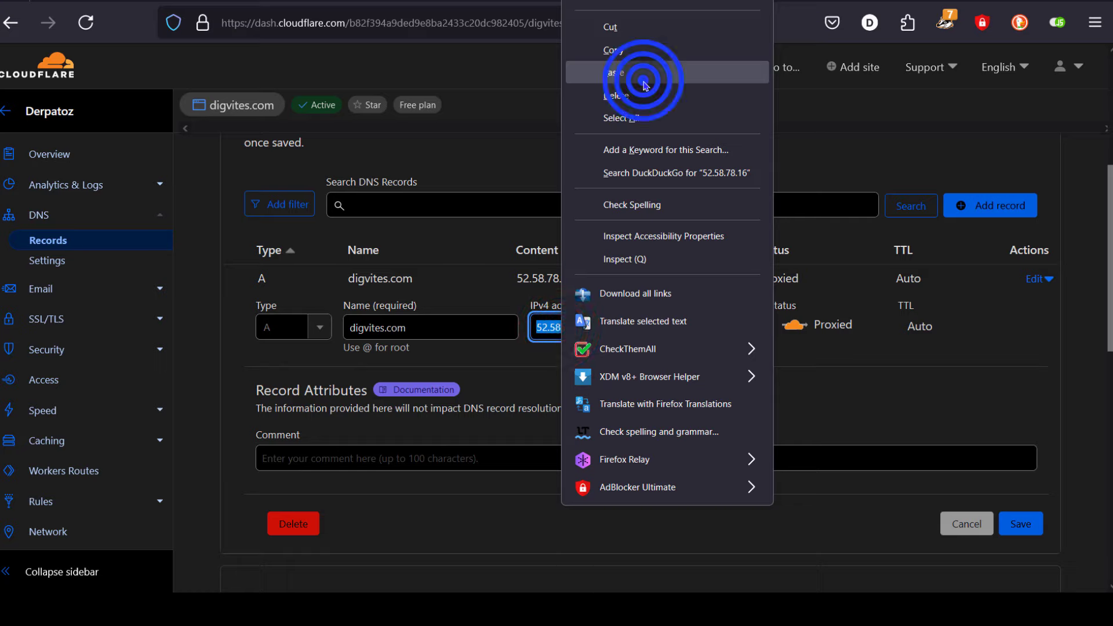
# - Check the pasted IPv4 address and save the updated A record, still proxied with Auto TTL
pyautogui.click(798, 399)
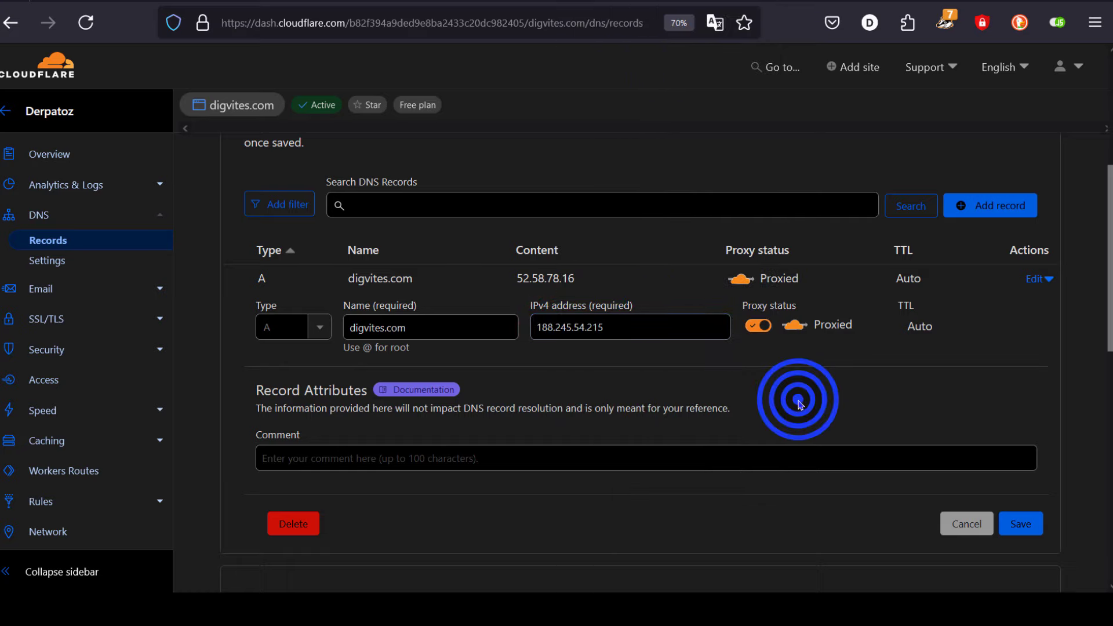
pyautogui.click(600, 327)
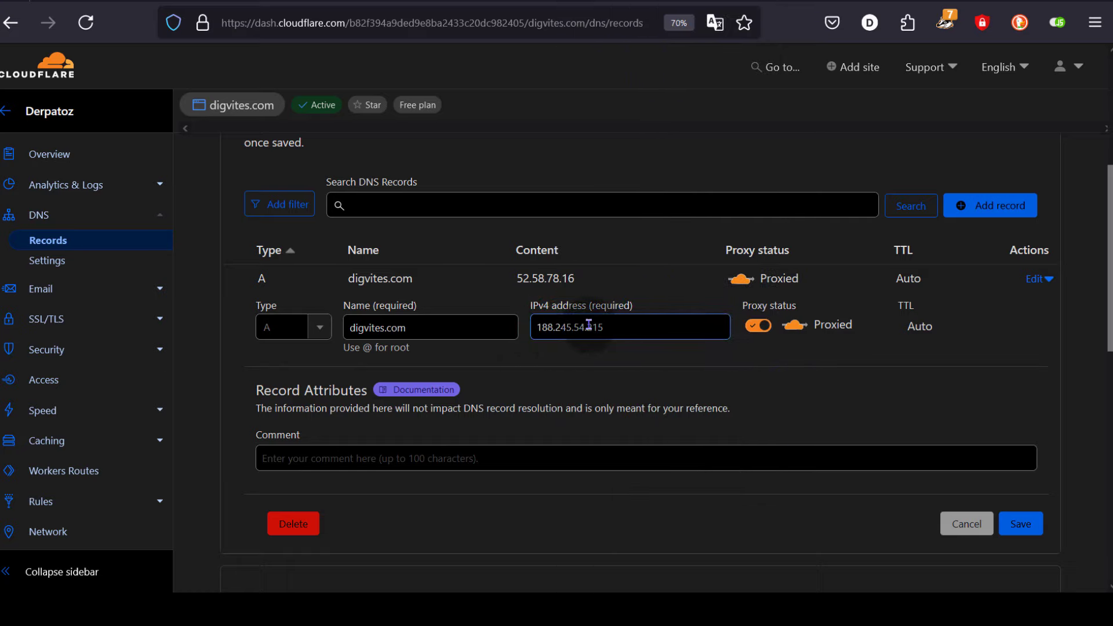
pyautogui.click(613, 359)
pyautogui.scroll(-2, 559, 454)
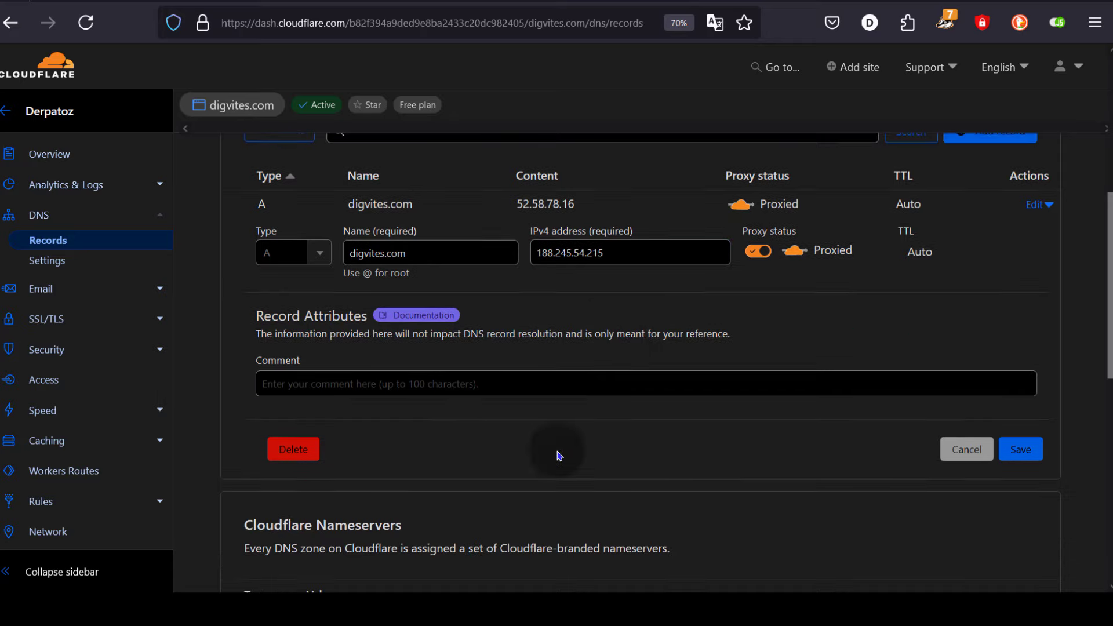
pyautogui.click(1022, 452)
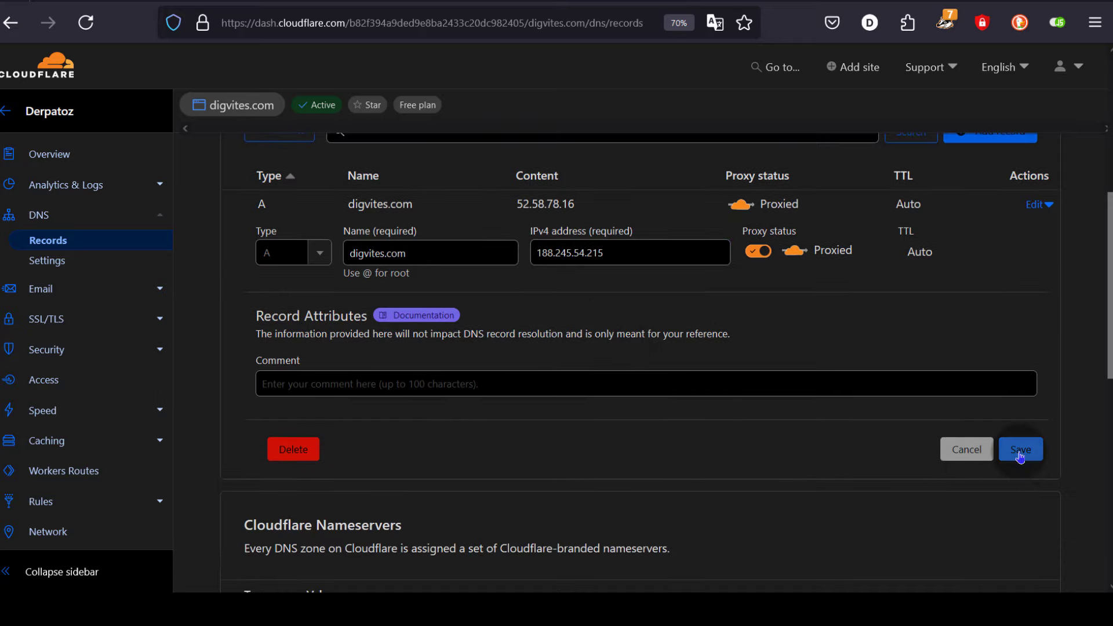
pyautogui.click(1019, 451)
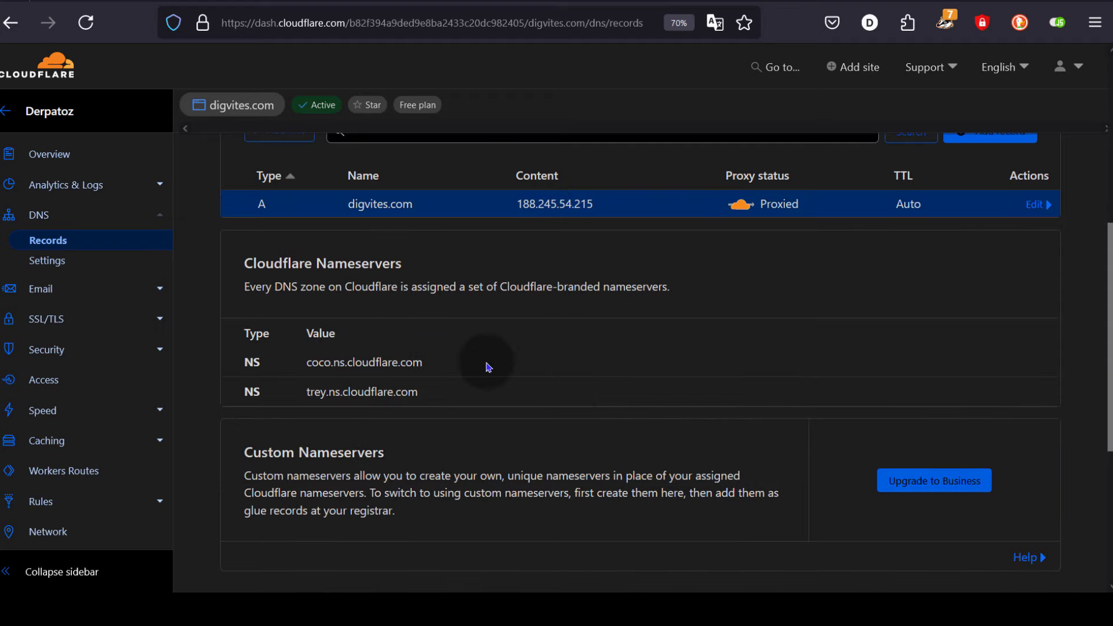
pyautogui.scroll(2, 485, 364)
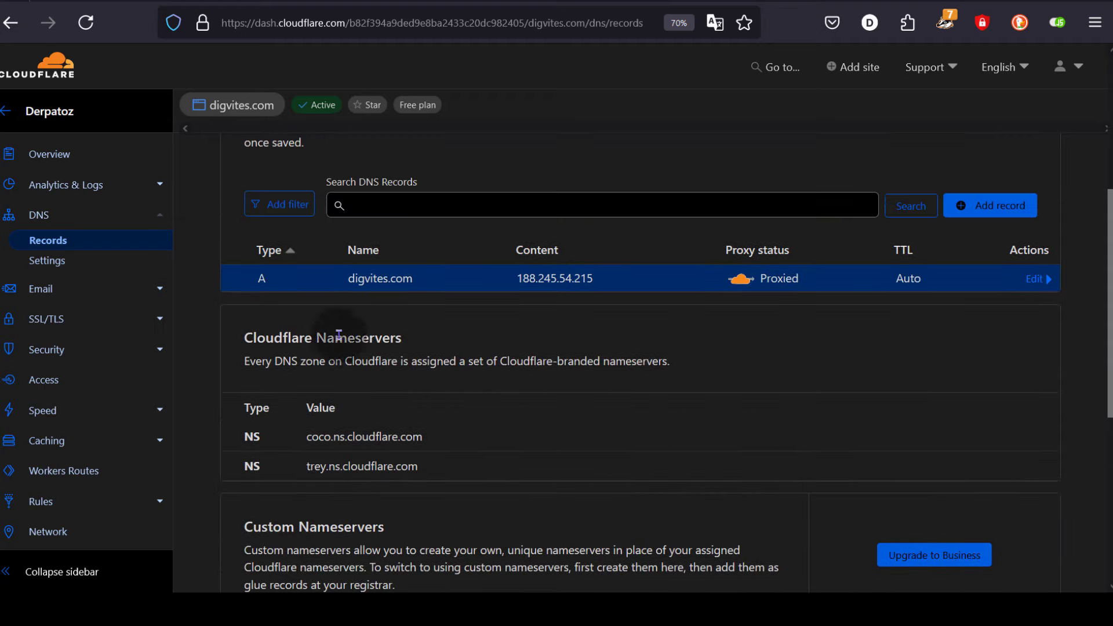
# - Add a CNAME record with name www and target @, and save it
pyautogui.click(1001, 206)
pyautogui.click(332, 304)
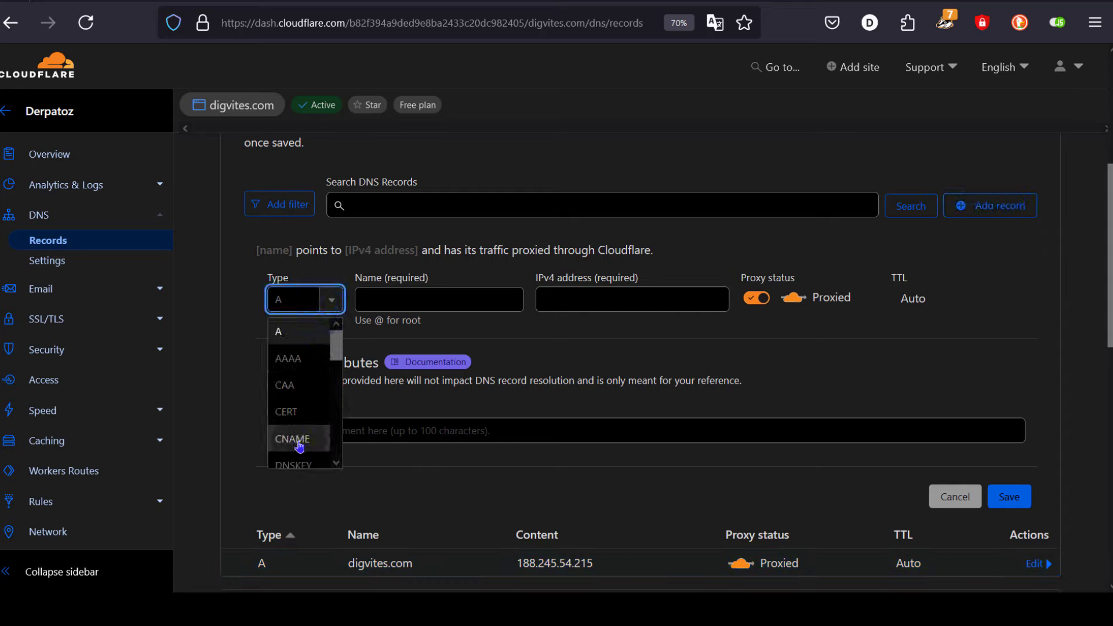
pyautogui.click(299, 444)
pyautogui.click(413, 305)
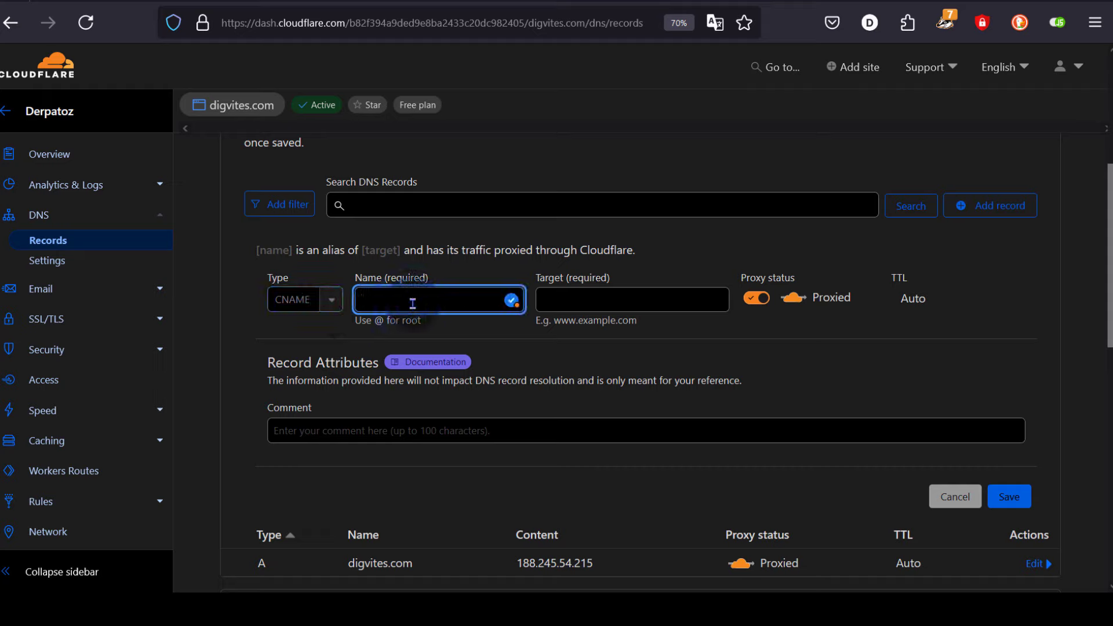
pyautogui.write('www')
pyautogui.click(594, 300)
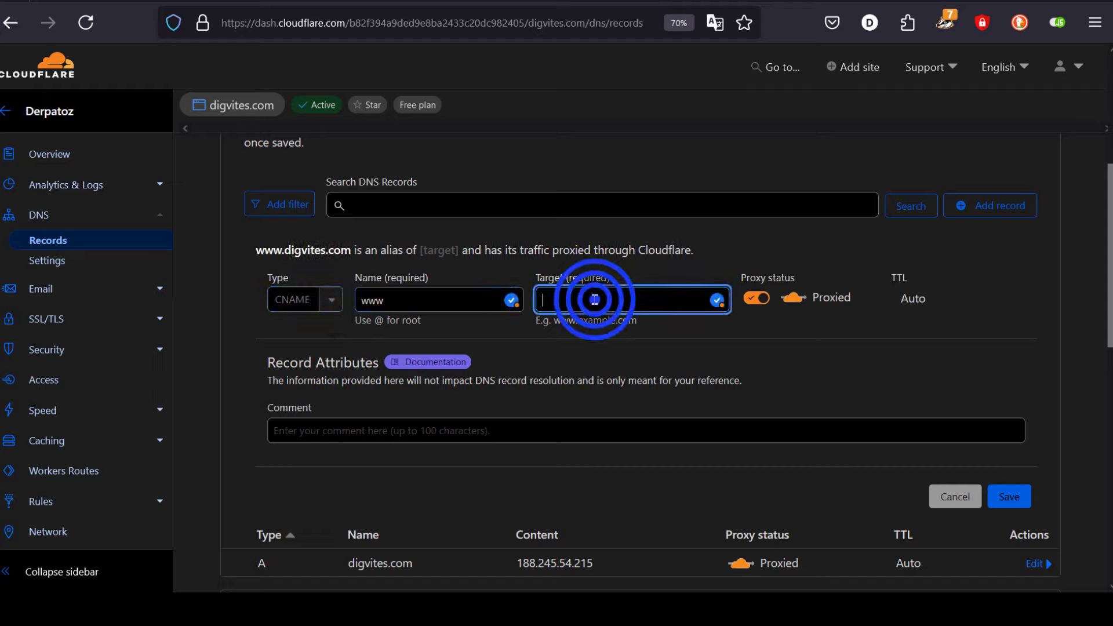
pyautogui.write('@')
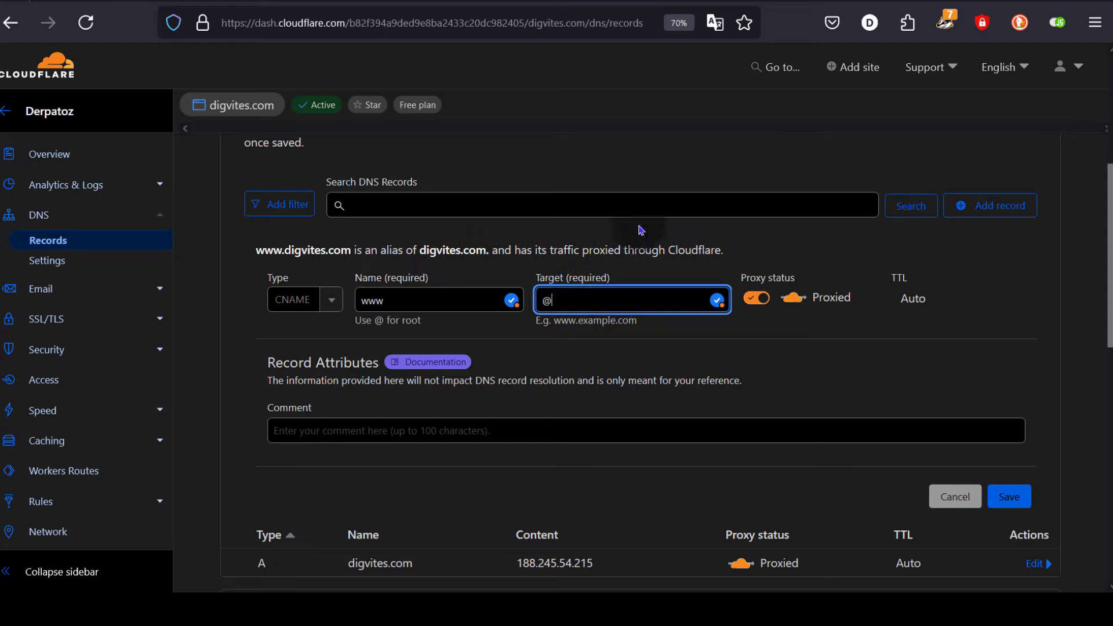
pyautogui.click(1006, 496)
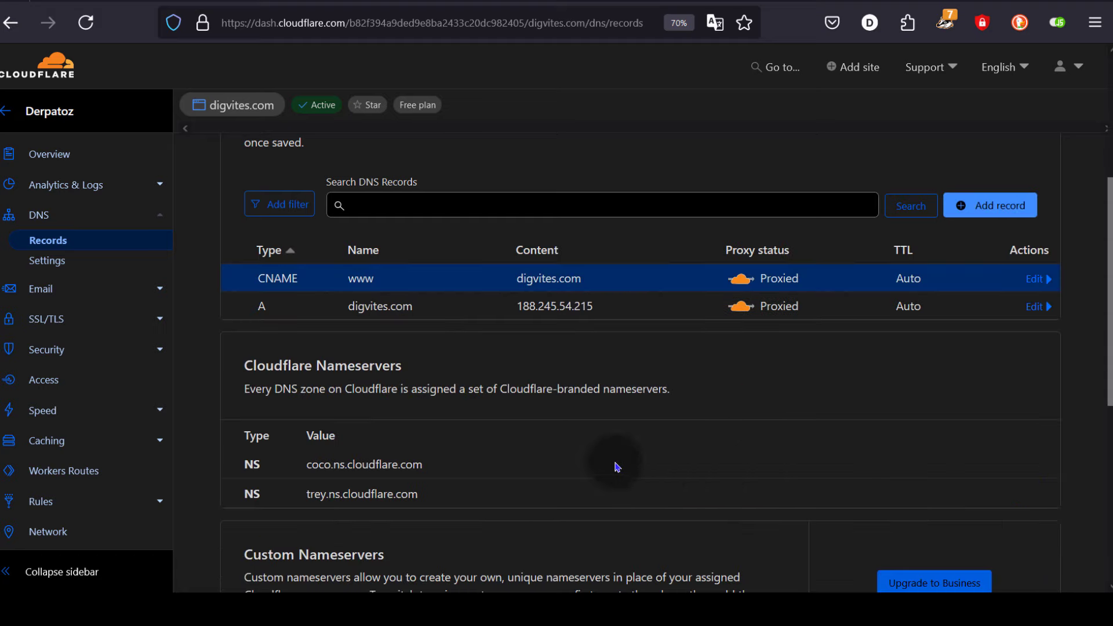
pyautogui.scroll(2, 464, 441)
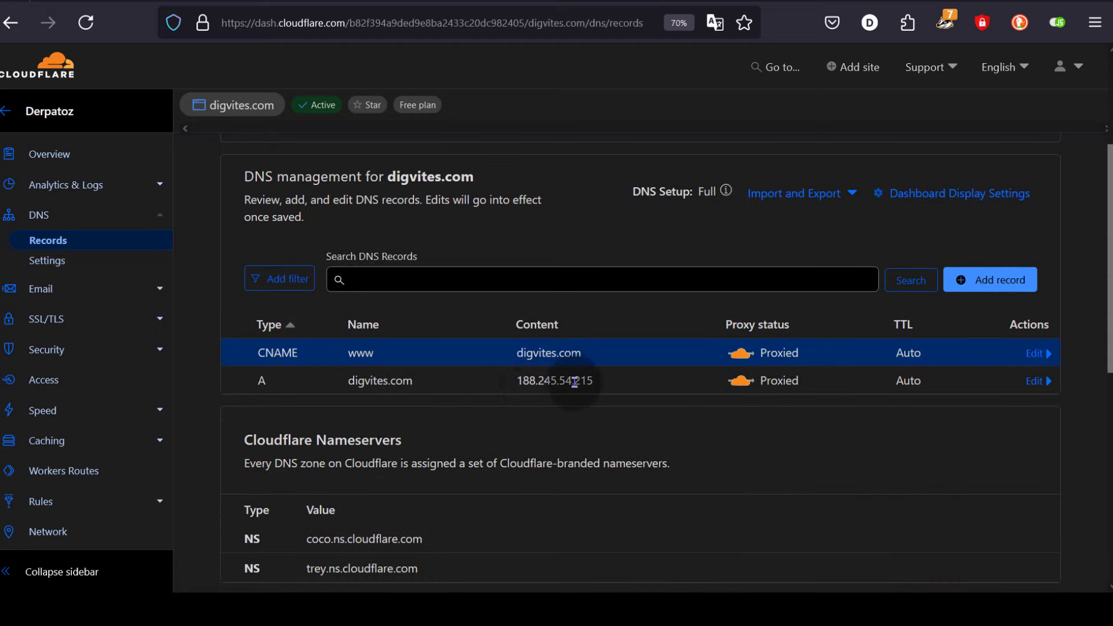
pyautogui.scroll(2, 574, 381)
# - Open digvites.com from the DNS heading in a new tab, see the empty 'Index of /' listing, and return to WP Toolkit
pyautogui.doubleClick(421, 250)
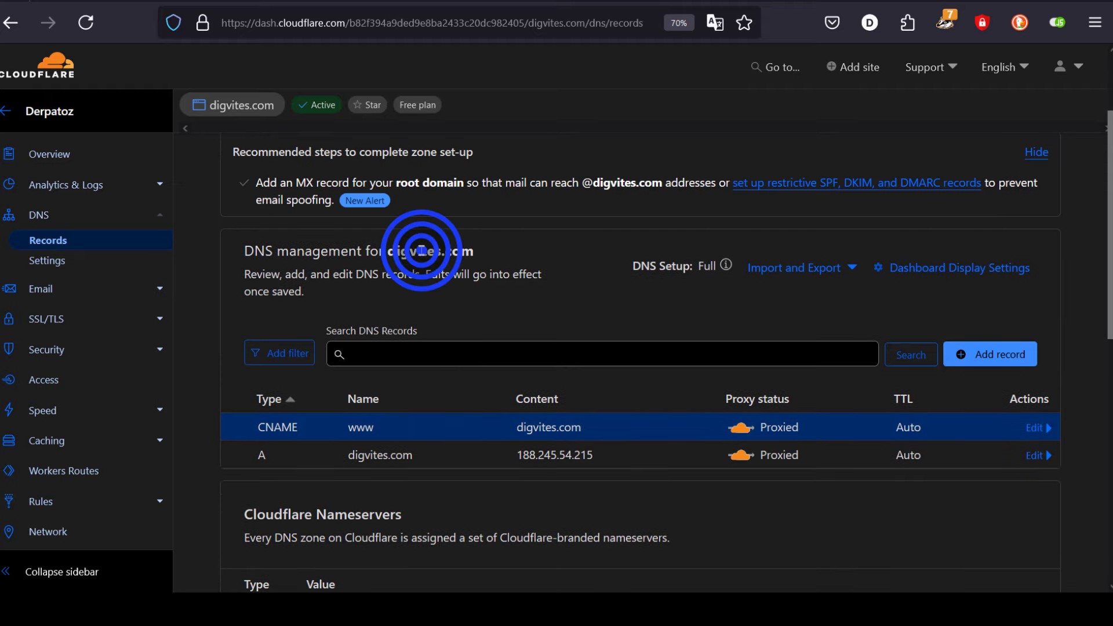
pyautogui.rightClick(445, 250)
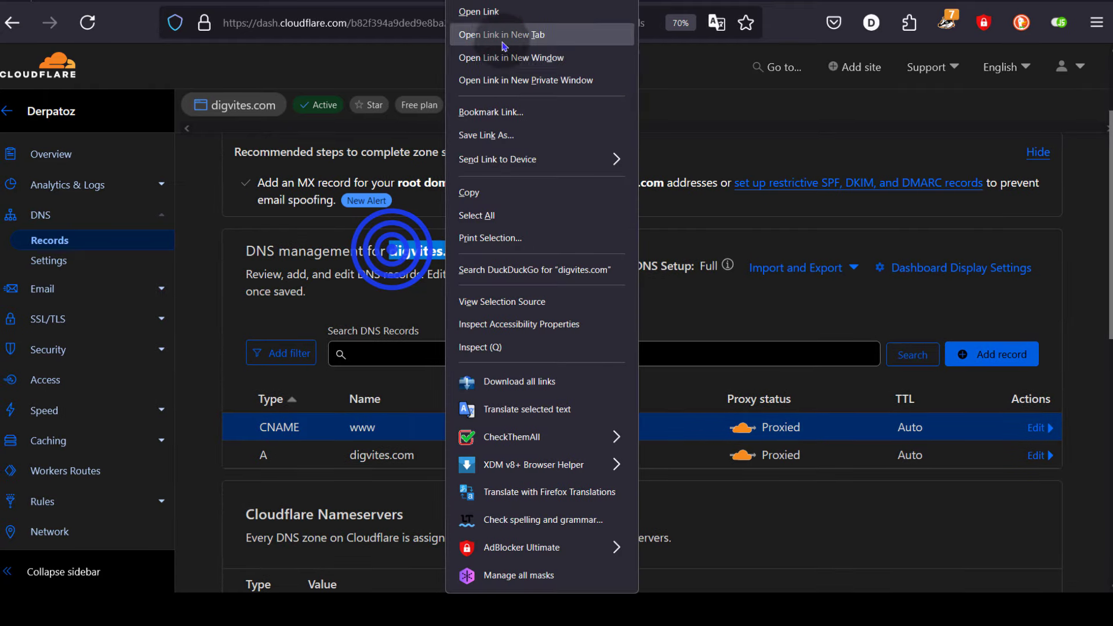
pyautogui.click(499, 36)
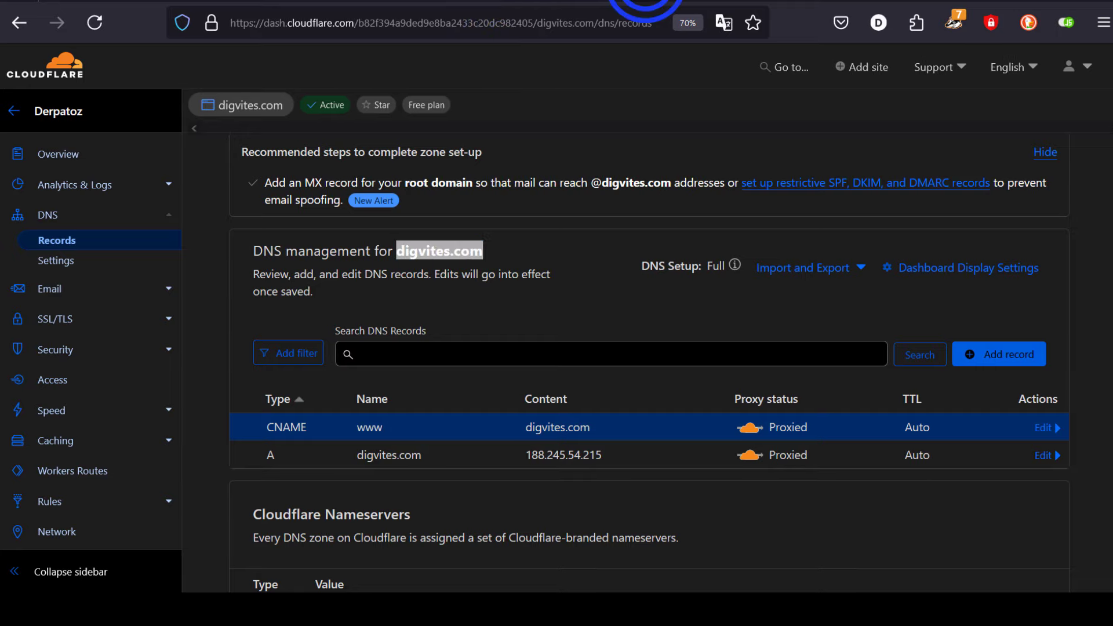
pyautogui.click(648, 3)
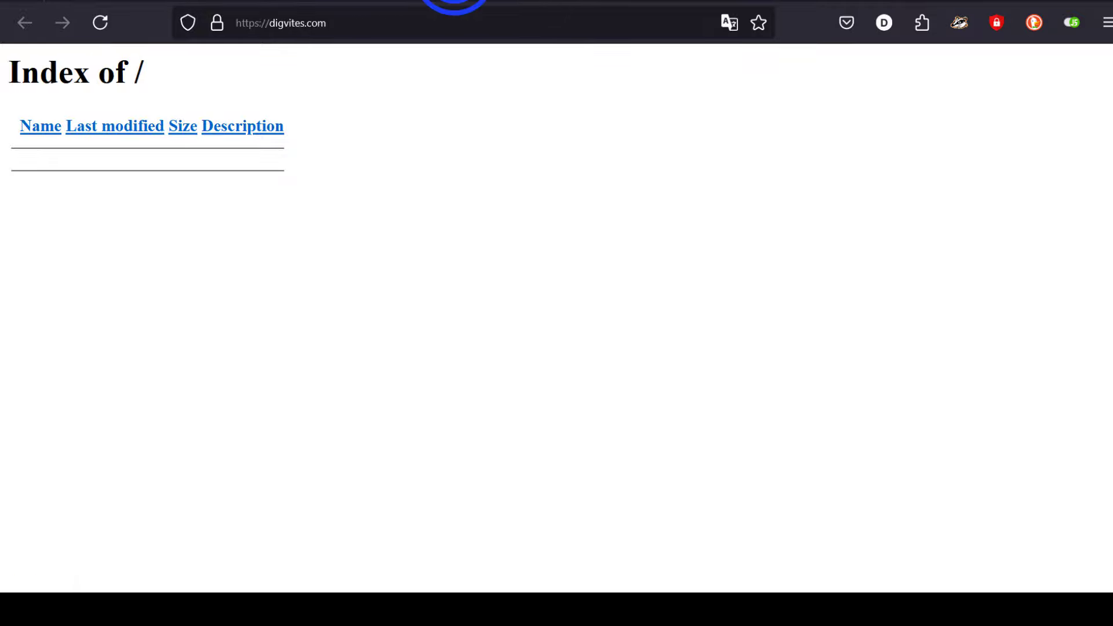
pyautogui.click(455, 2)
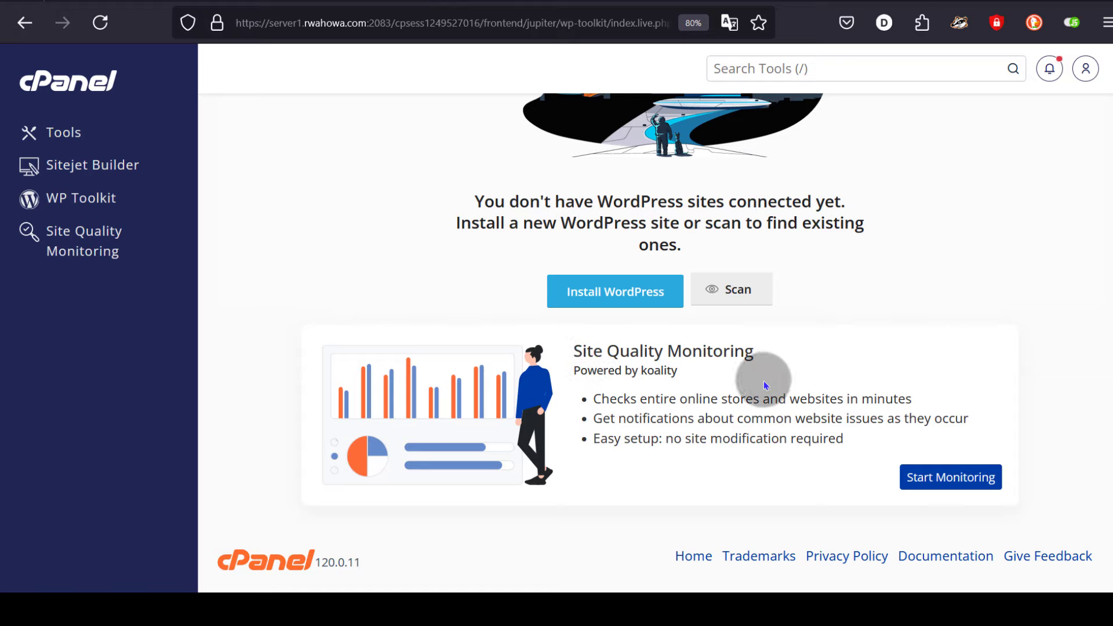
# - Start a WordPress 6.5.5 install for digvites.com titled 'Everything Inc.' and open the plugin/theme set list
pyautogui.click(606, 293)
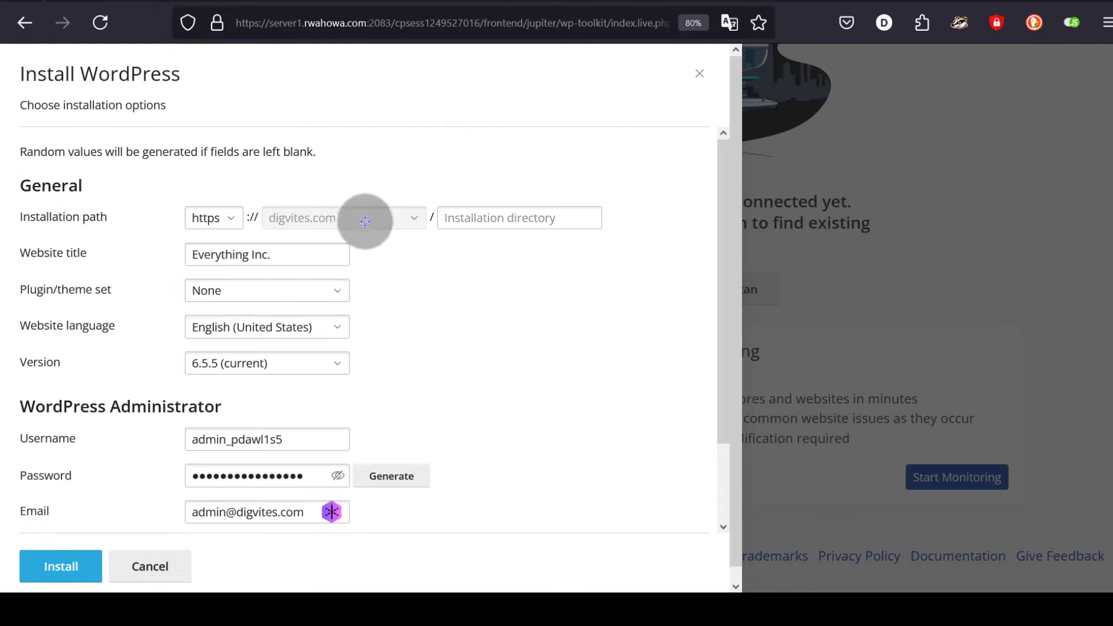
pyautogui.click(466, 218)
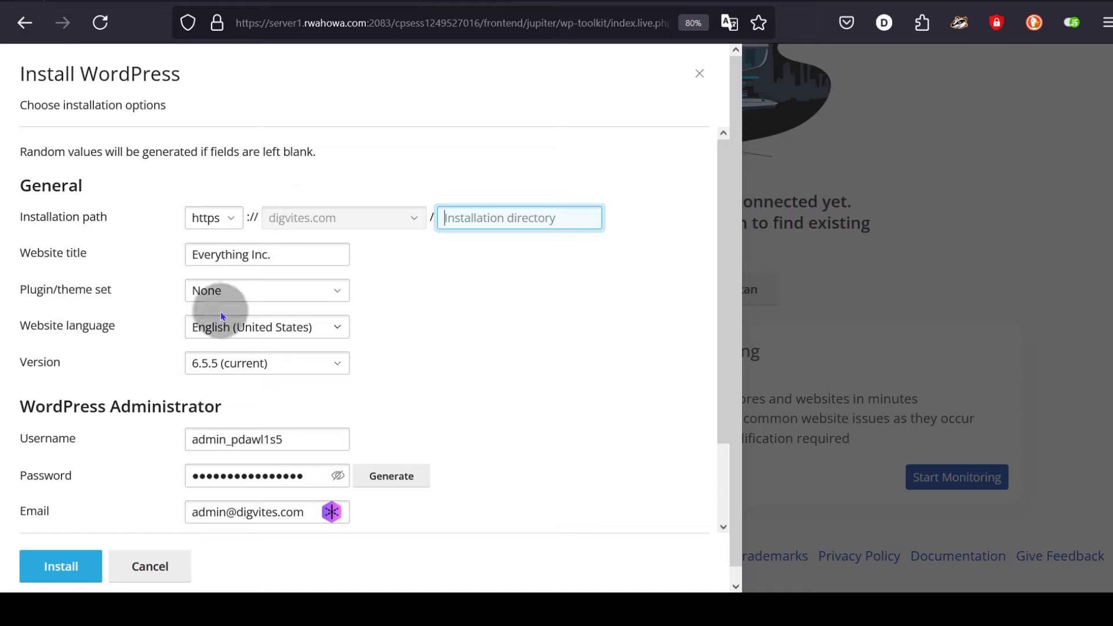
pyautogui.moveTo(284, 256); pyautogui.dragTo(191, 259)
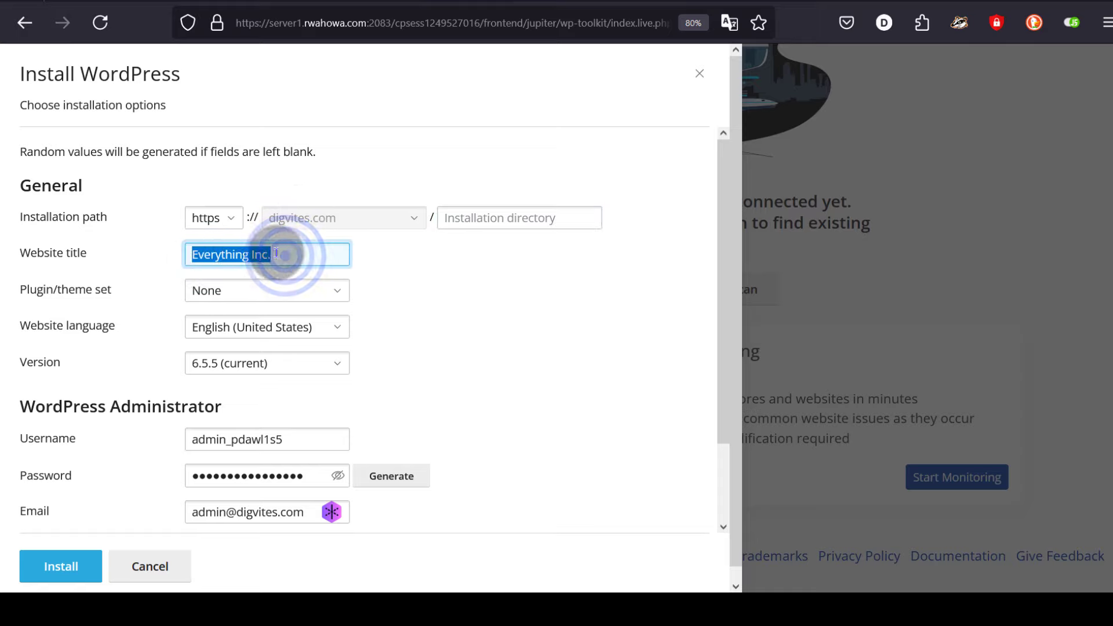
pyautogui.click(285, 255)
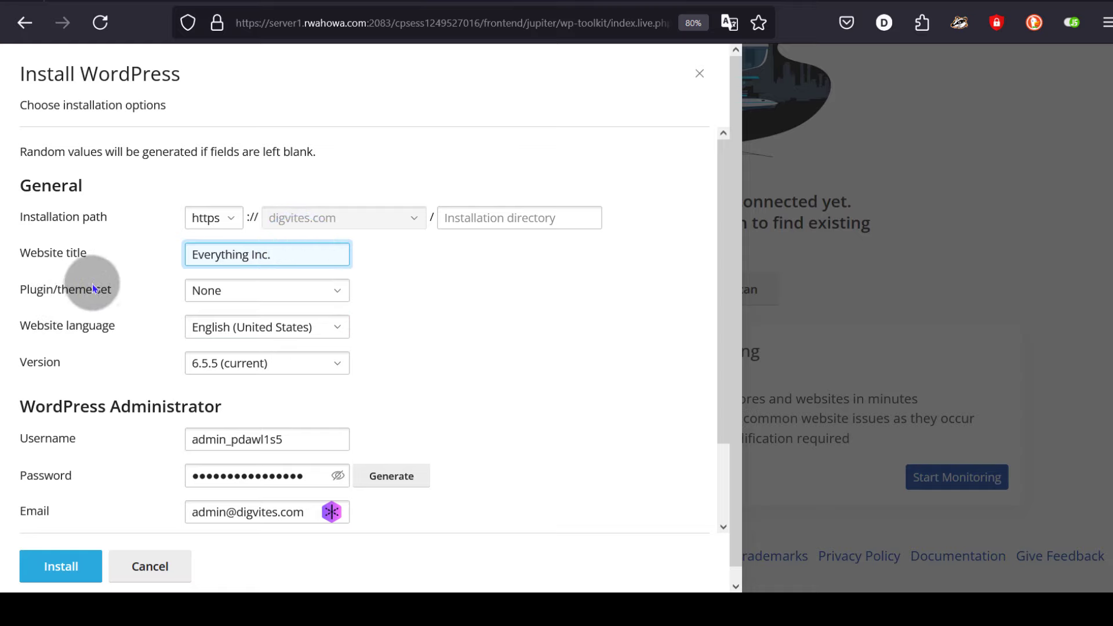
pyautogui.click(267, 292)
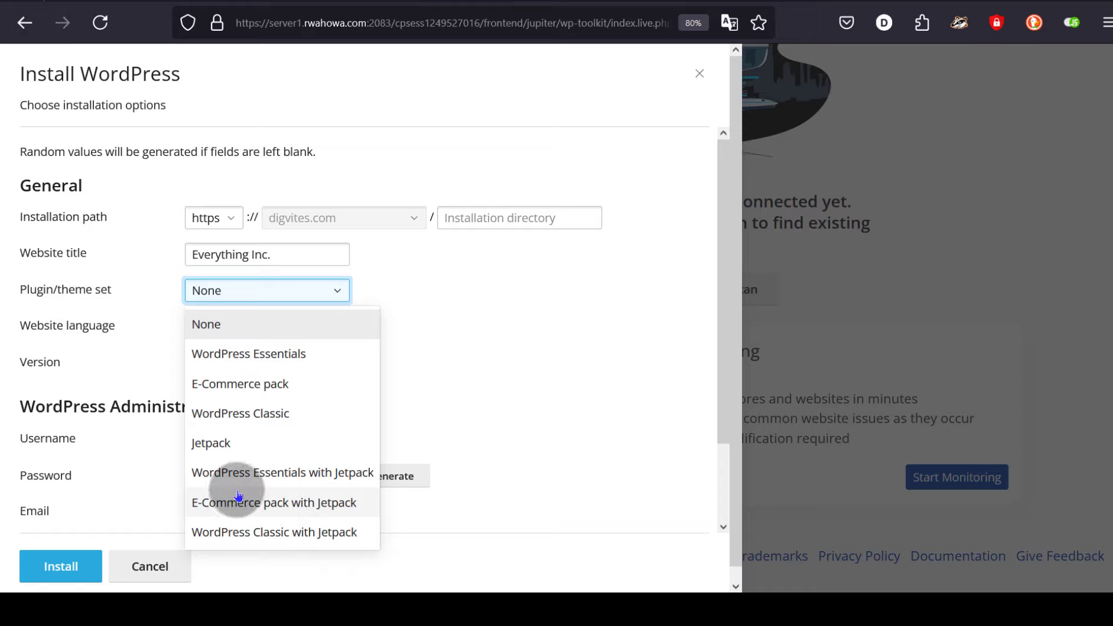
# - Choose the WordPress Essentials plugin/theme set, leaving English (United States) and version 6.5.5 unchanged
pyautogui.click(248, 353)
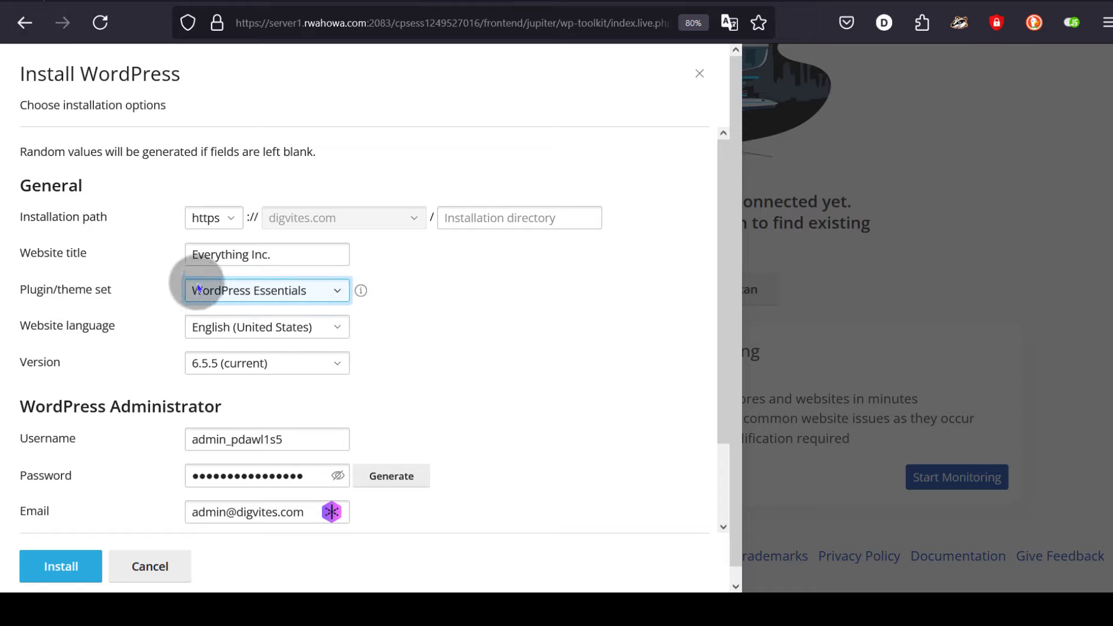
pyautogui.click(266, 332)
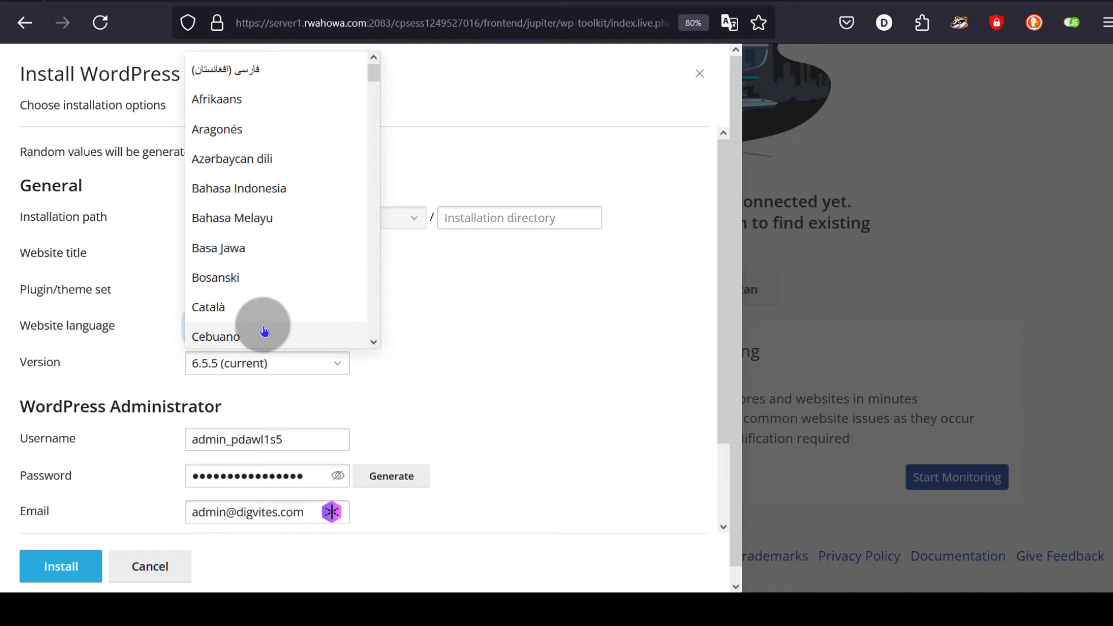
pyautogui.scroll(-3, 273, 304)
pyautogui.click(455, 337)
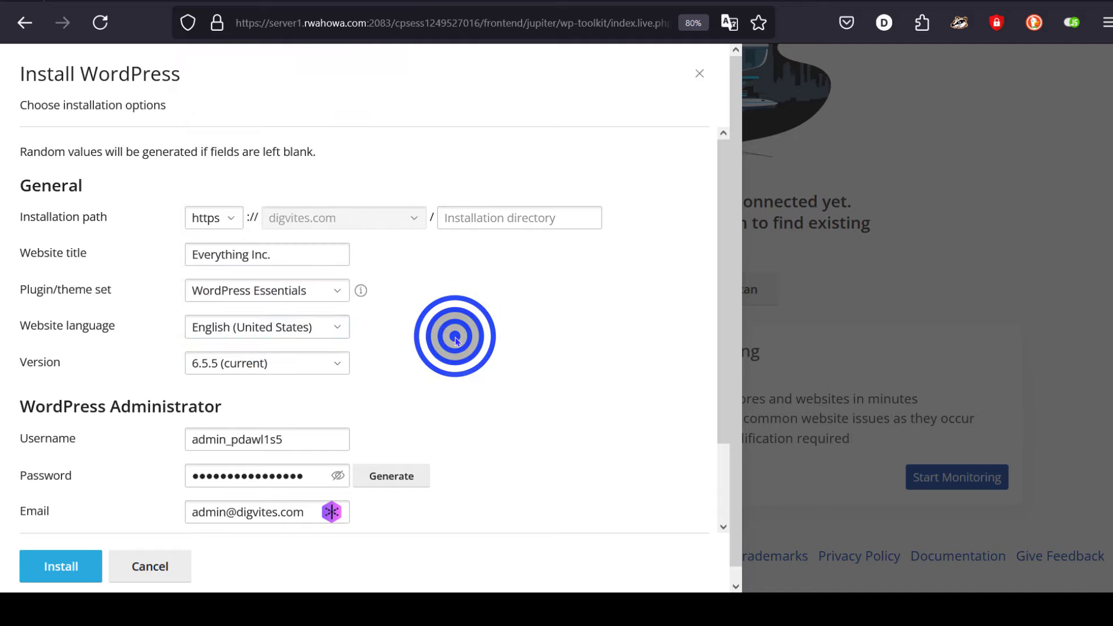
pyautogui.click(291, 363)
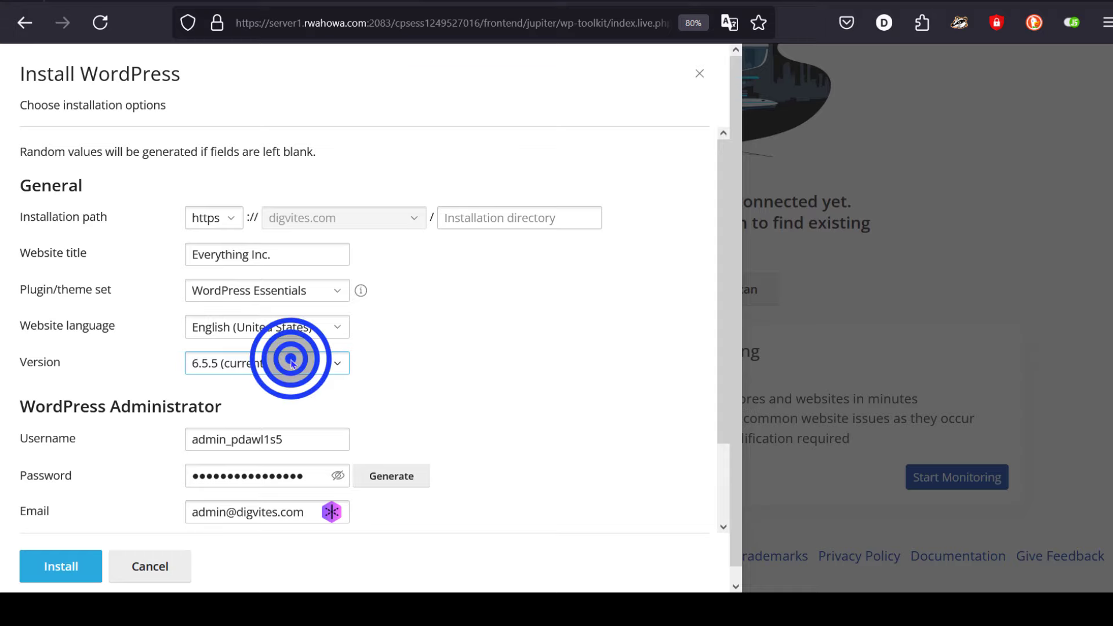
pyautogui.click(291, 363)
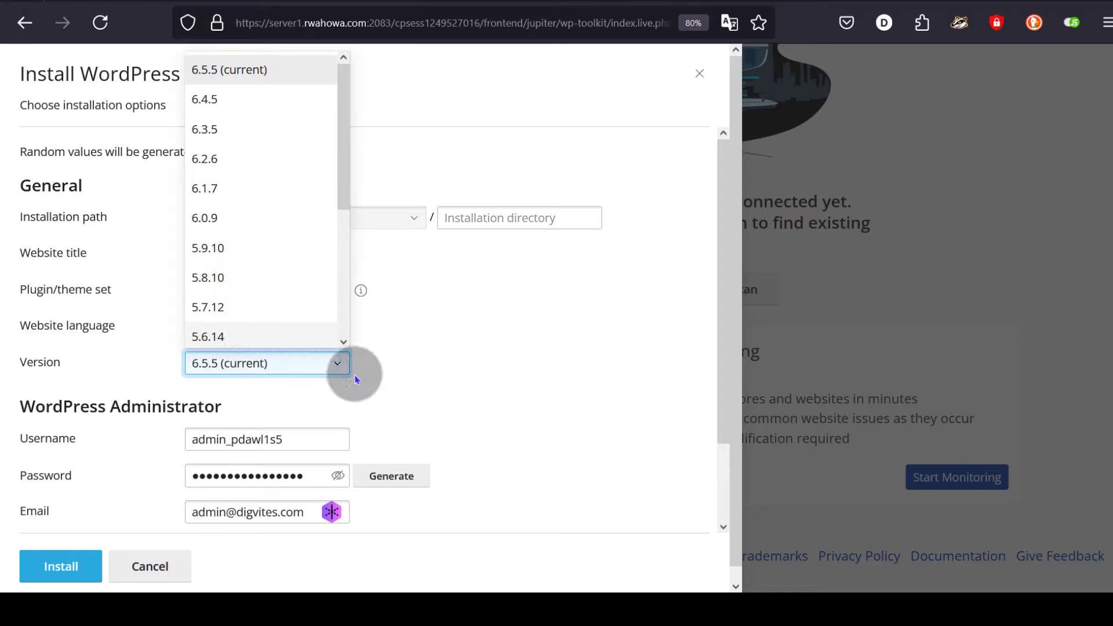
pyautogui.scroll(-2, 545, 390)
pyautogui.scroll(2, 545, 390)
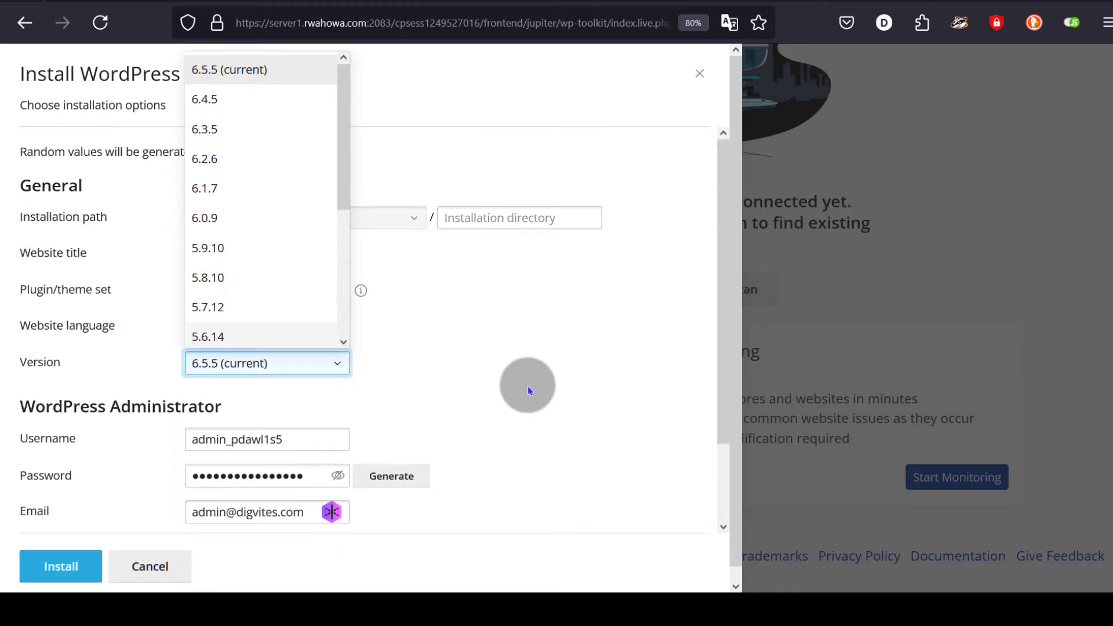
pyautogui.click(473, 380)
pyautogui.scroll(-2, 414, 416)
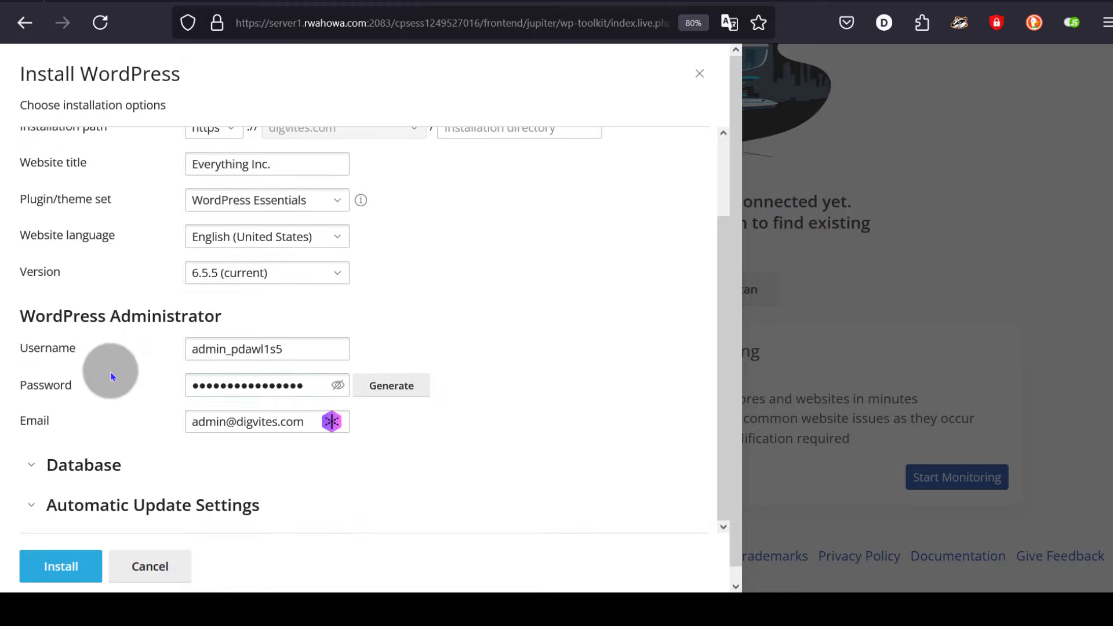
# - Select the administrator username text in the install form's admin field
pyautogui.click(264, 349)
pyautogui.click(241, 348)
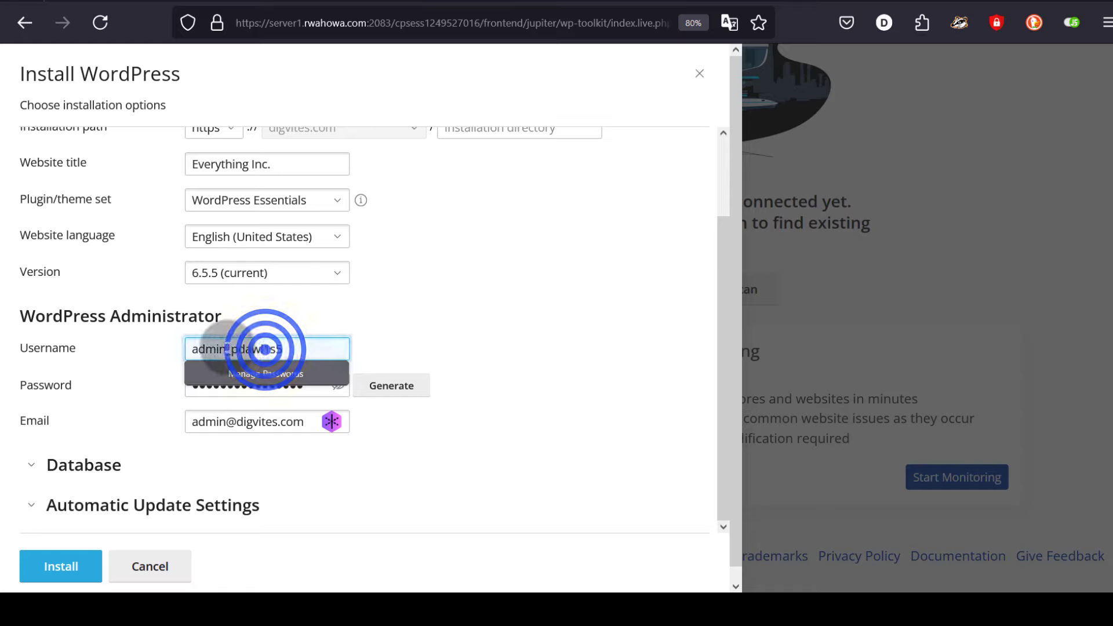
pyautogui.doubleClick(225, 347)
pyautogui.moveTo(298, 348); pyautogui.dragTo(175, 353)
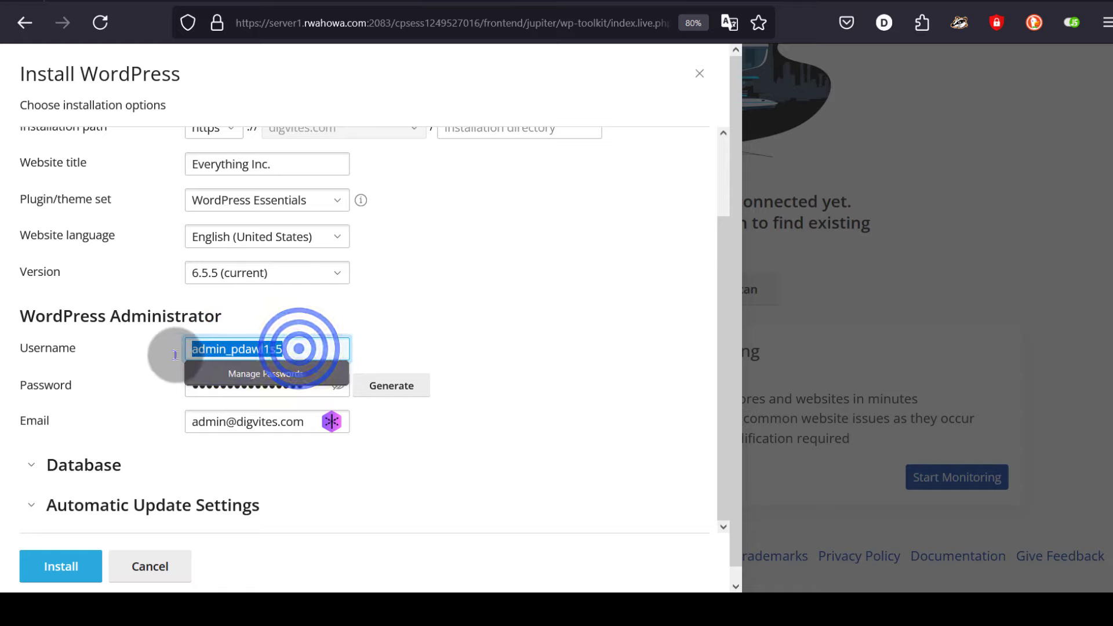
pyautogui.click(297, 353)
pyautogui.moveTo(296, 352); pyautogui.dragTo(181, 349)
pyautogui.click(506, 342)
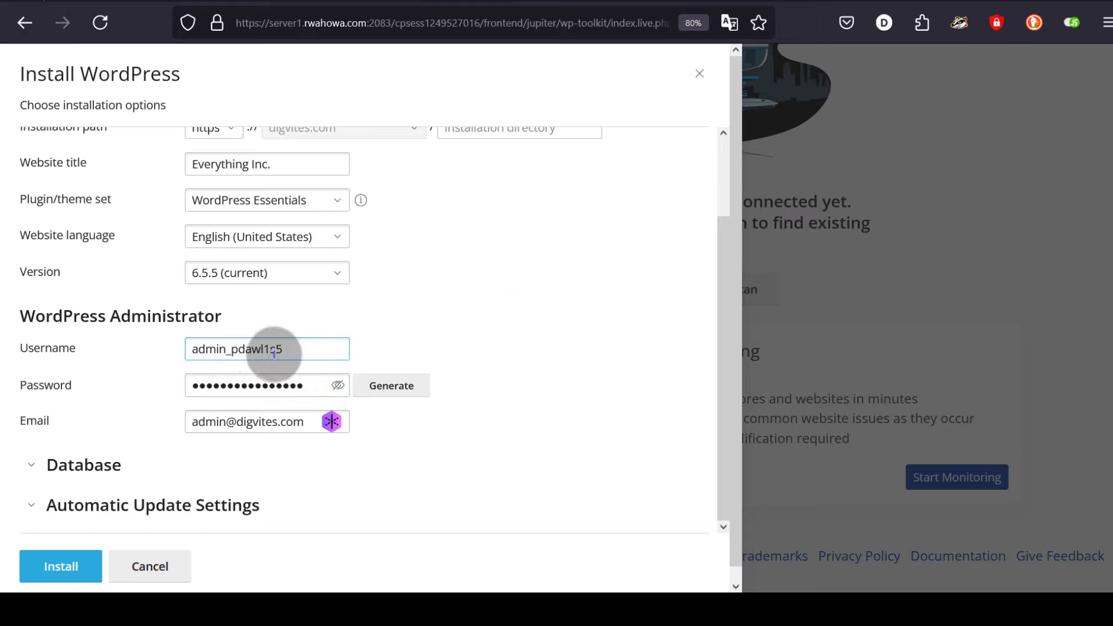
pyautogui.moveTo(237, 351); pyautogui.dragTo(168, 348)
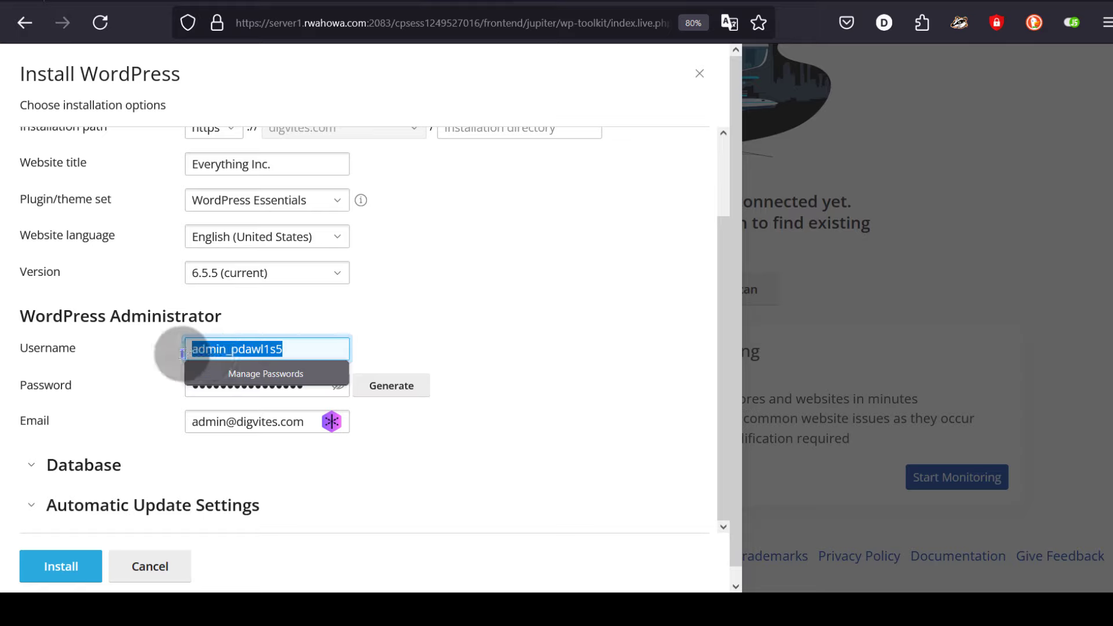
pyautogui.click(498, 361)
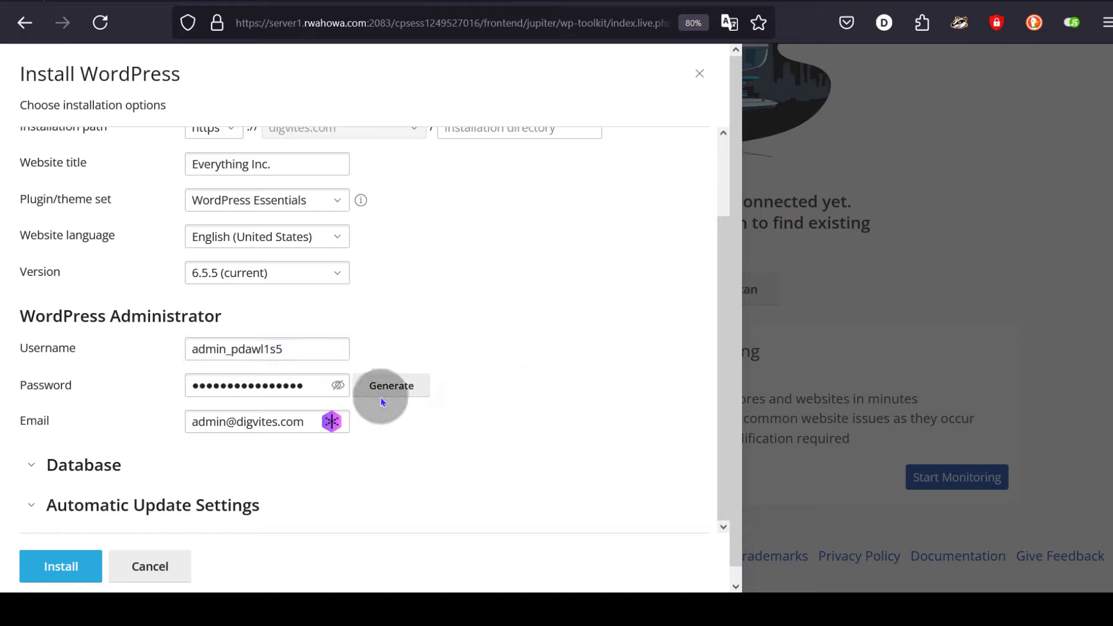
pyautogui.moveTo(283, 349); pyautogui.dragTo(178, 349)
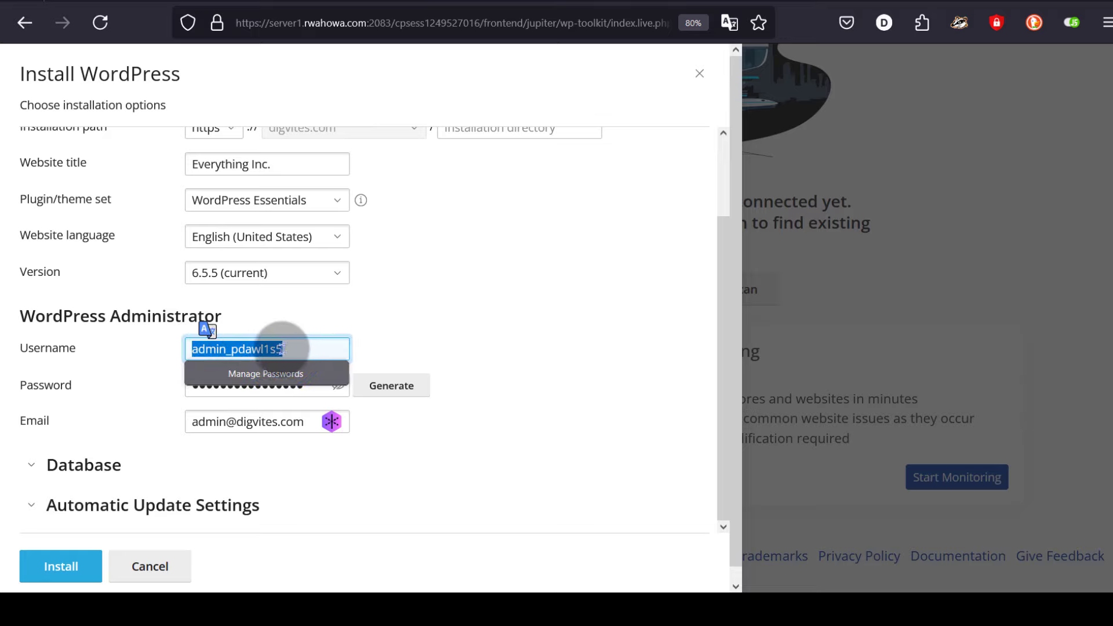
pyautogui.click(452, 331)
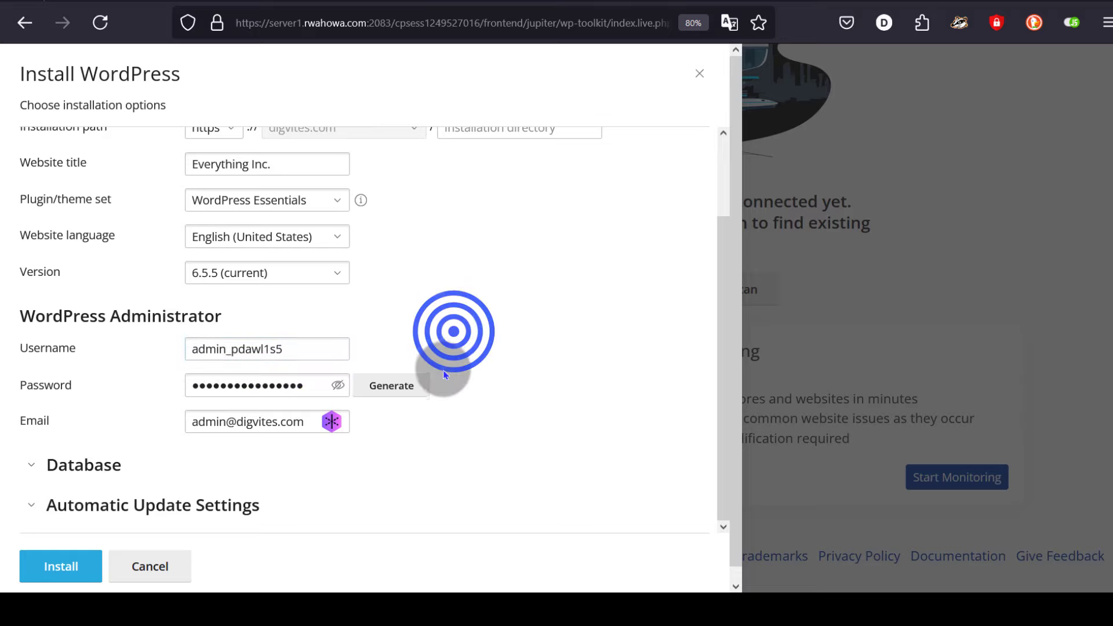
pyautogui.scroll(-1, 439, 376)
# - Reveal and copy the administrator password, then expand the Database settings
pyautogui.click(338, 373)
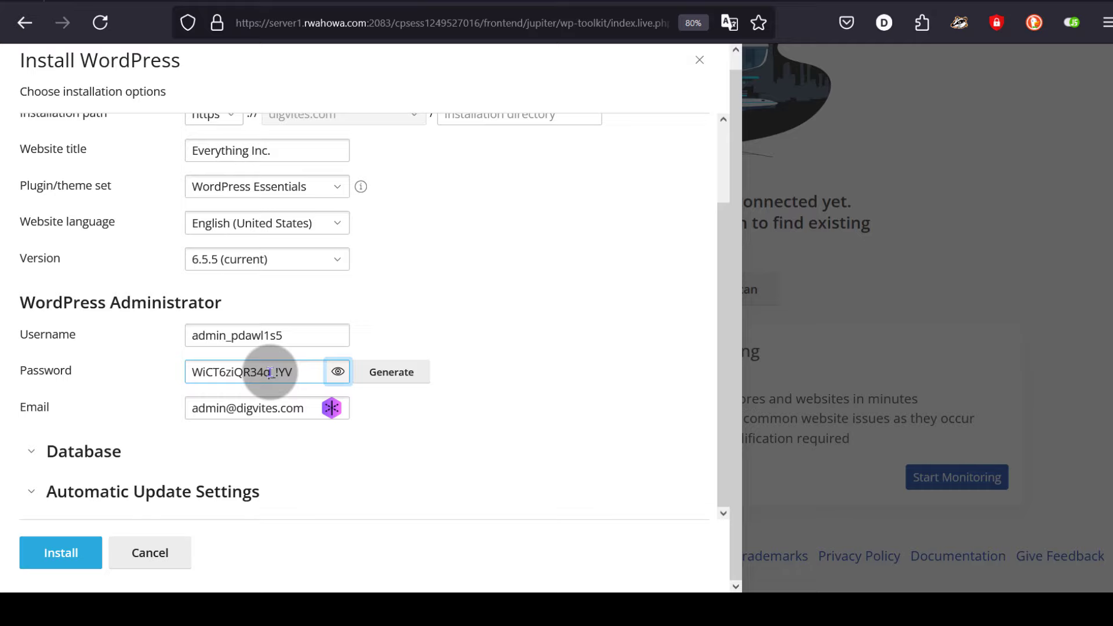
pyautogui.doubleClick(270, 372)
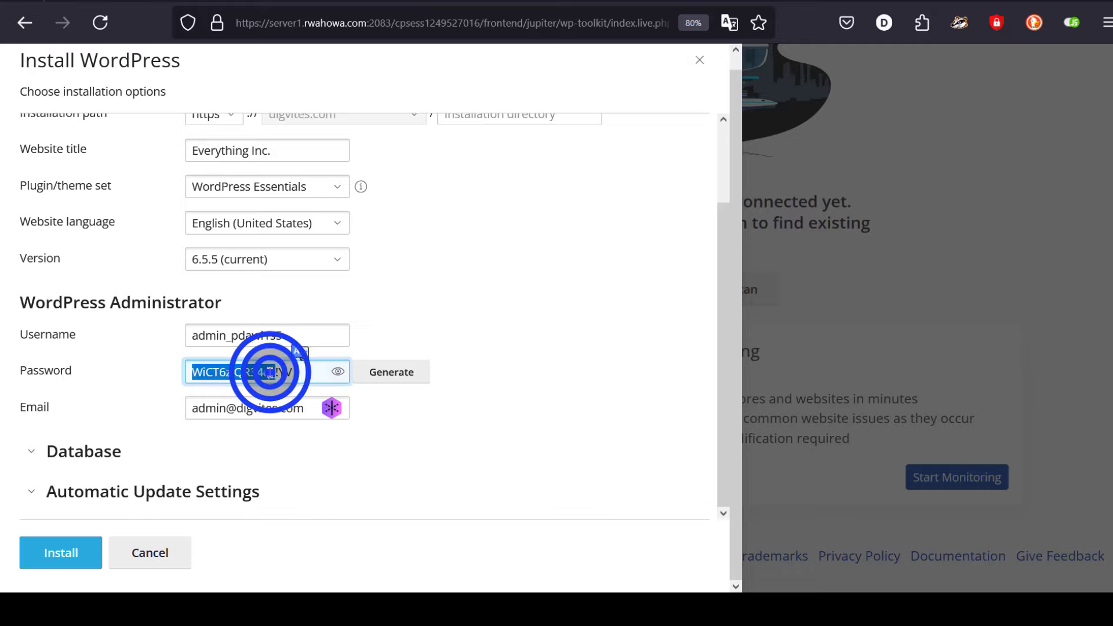
pyautogui.rightClick(269, 372)
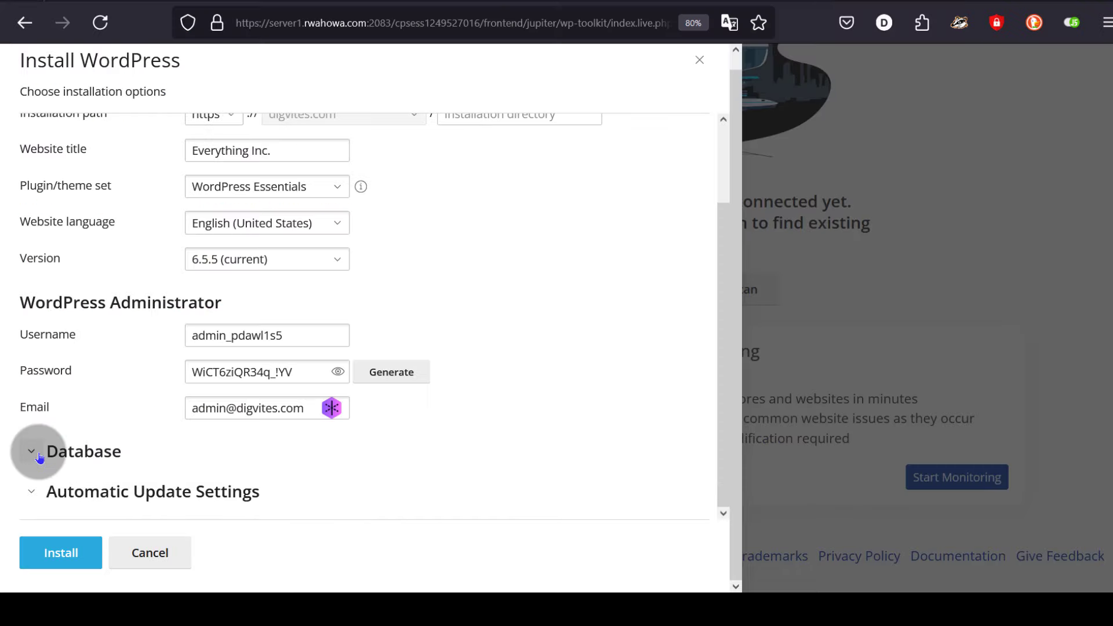
pyautogui.click(30, 452)
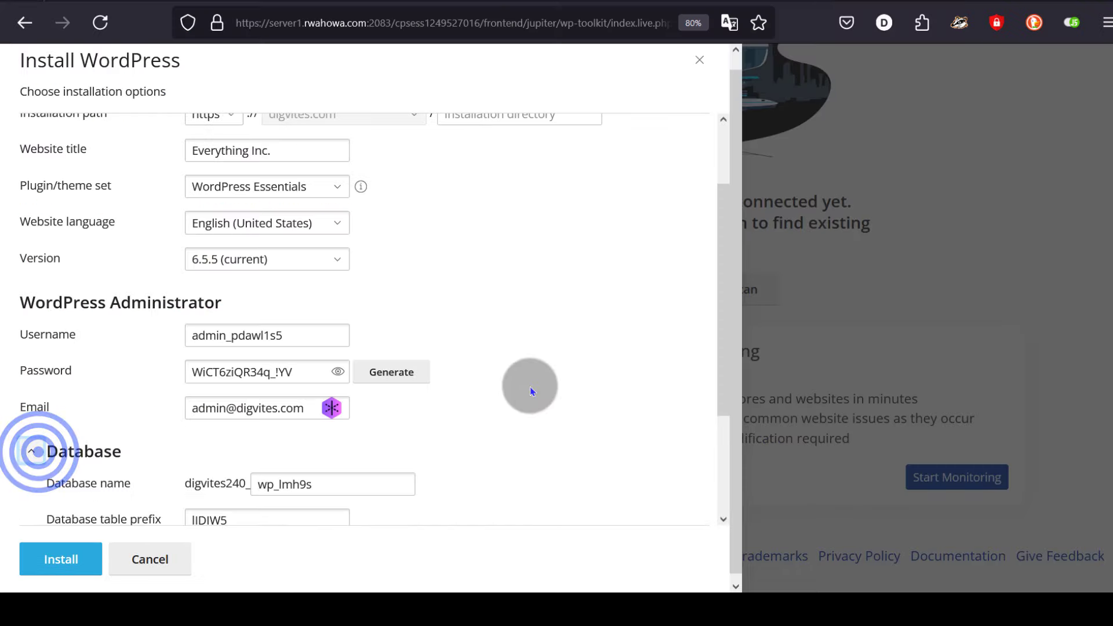
# - Set automatic updates for both plugins and themes to Forced
pyautogui.scroll(-2, 530, 388)
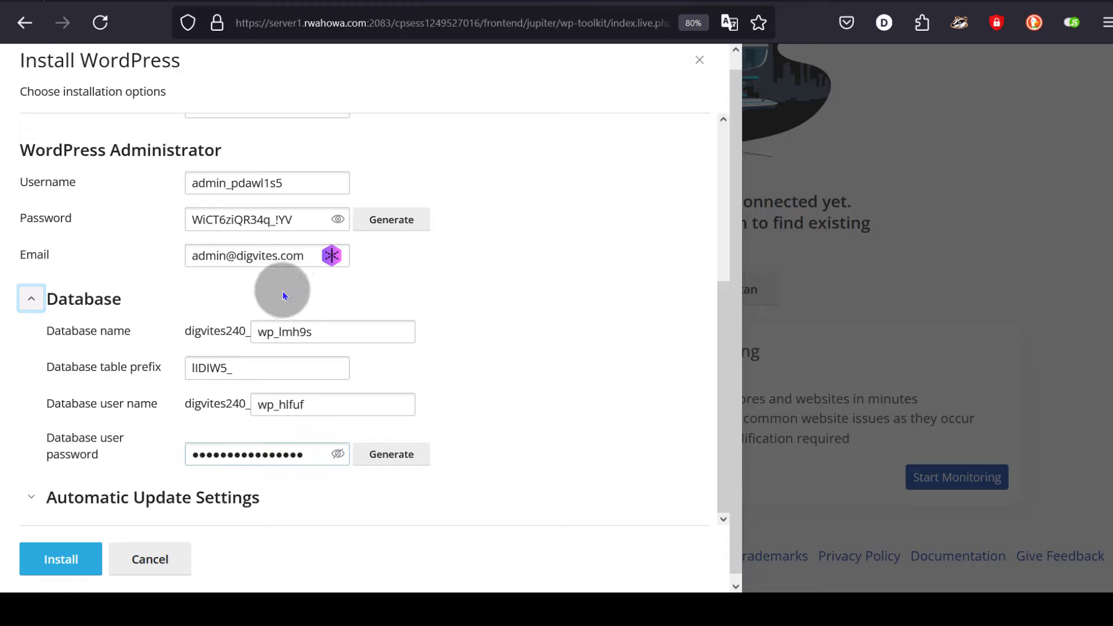
pyautogui.click(251, 454)
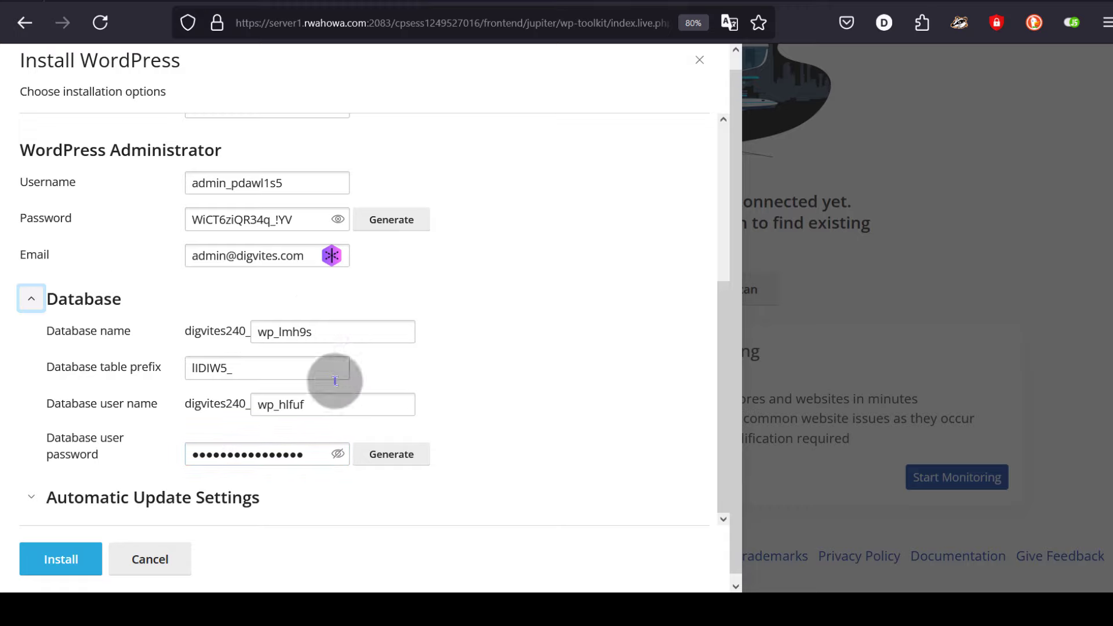
pyautogui.click(143, 502)
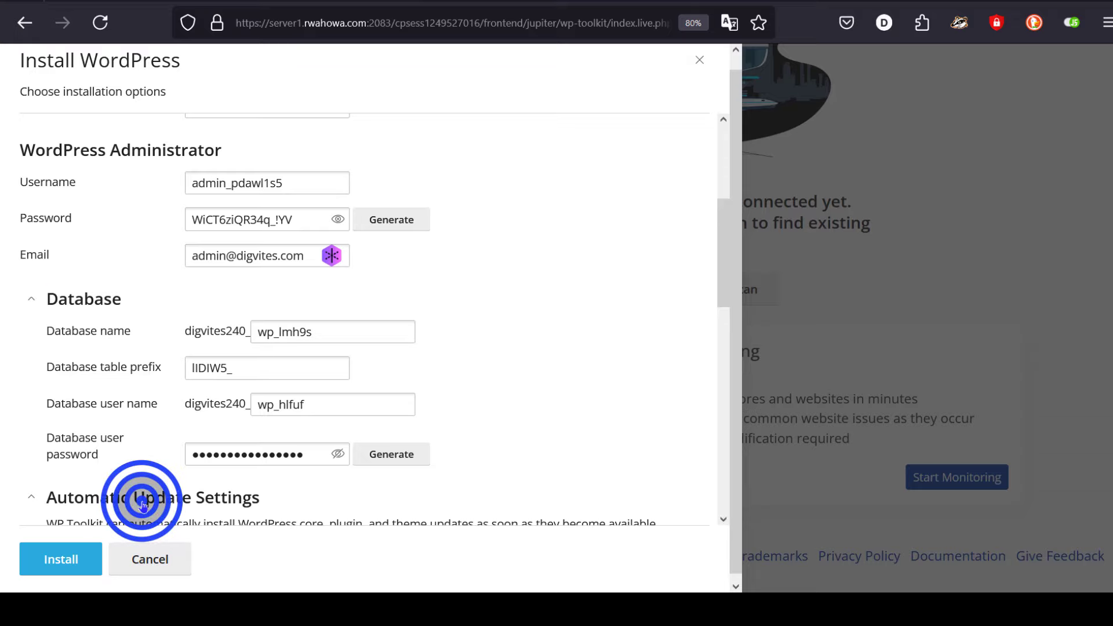
pyautogui.scroll(-3, 531, 336)
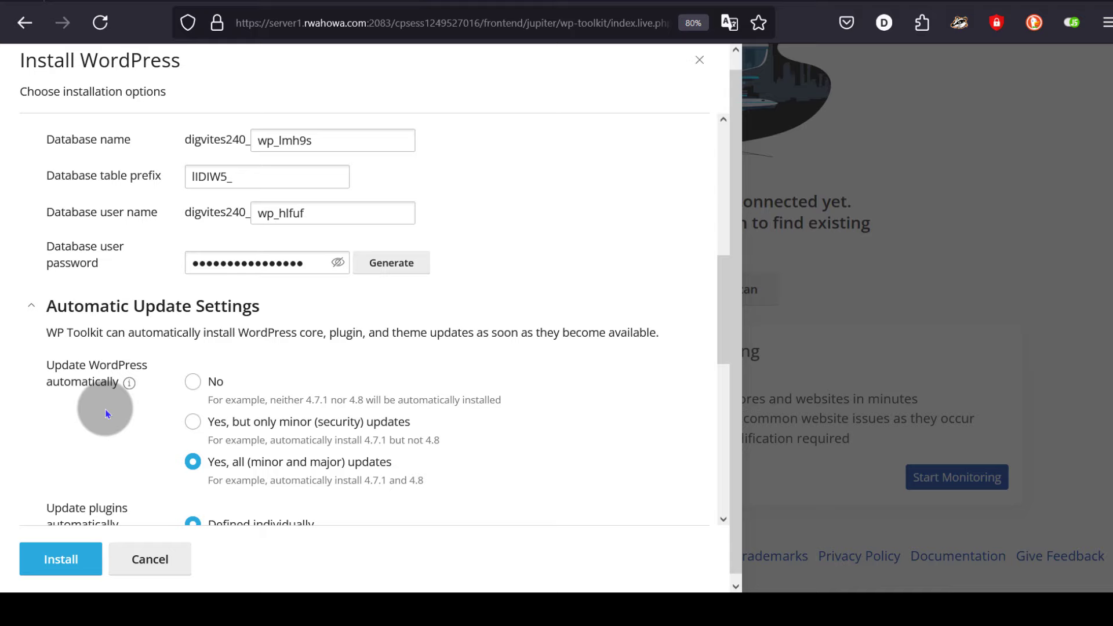
pyautogui.scroll(-2, 211, 368)
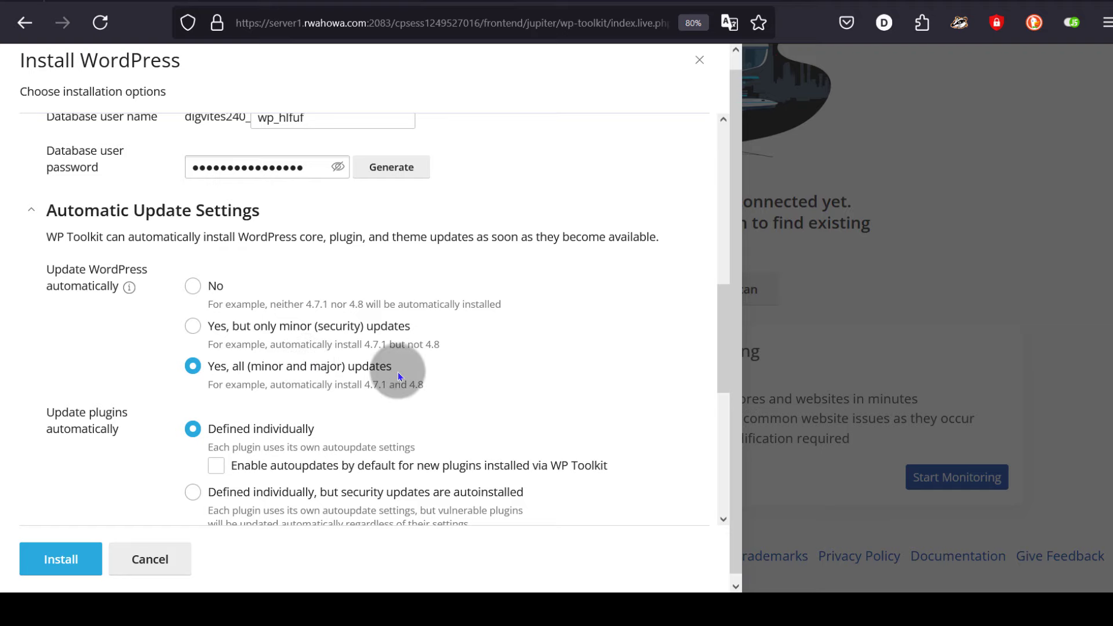
pyautogui.scroll(-3, 395, 368)
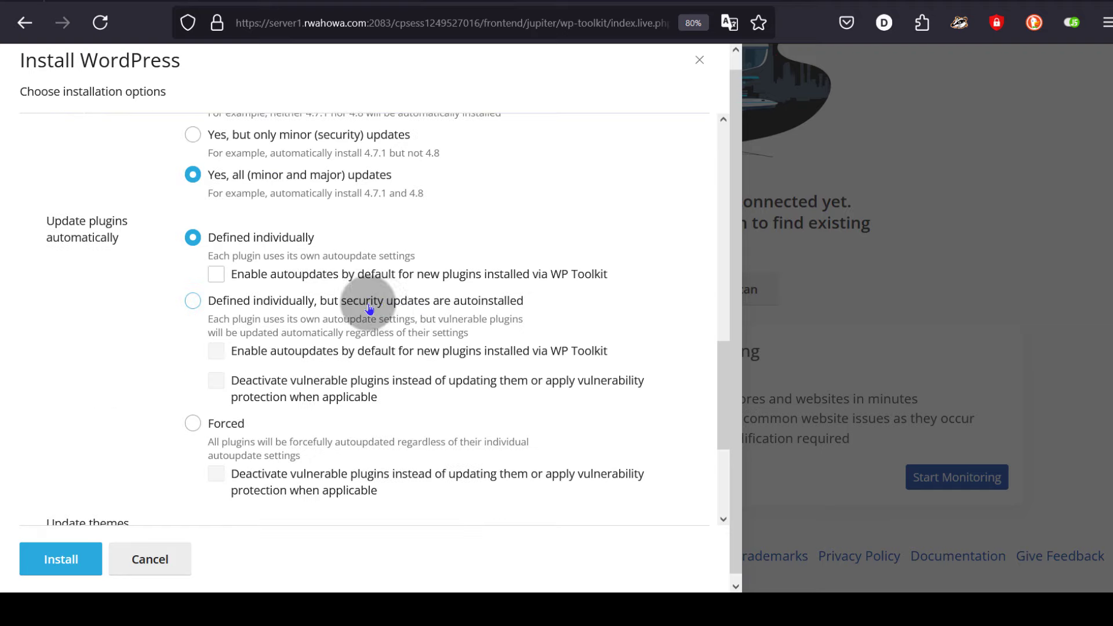
pyautogui.scroll(-2, 482, 305)
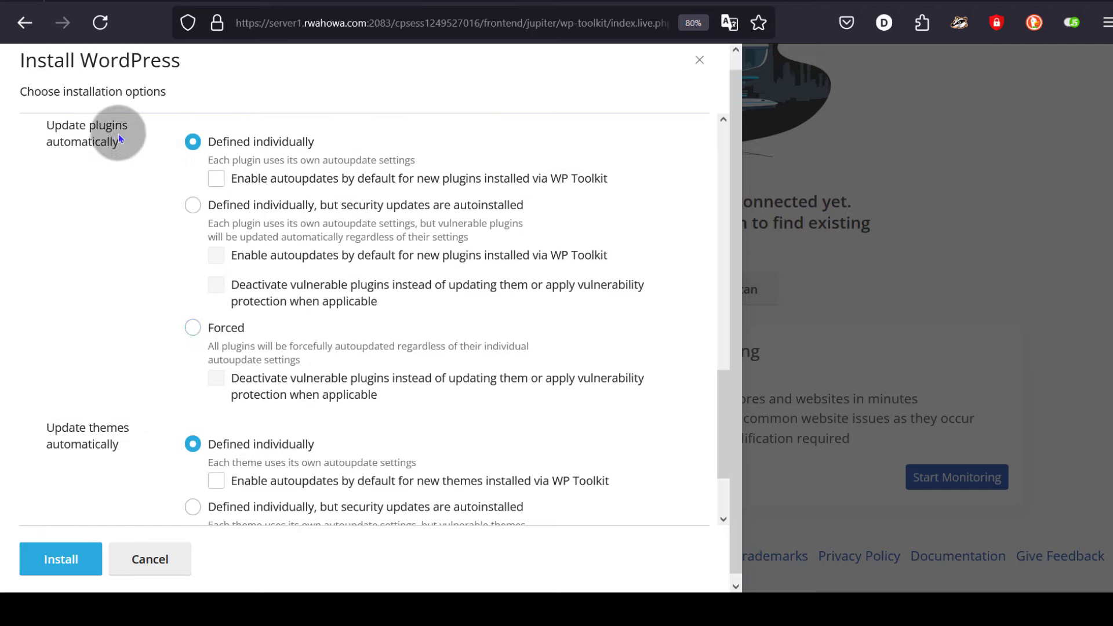
pyautogui.click(192, 329)
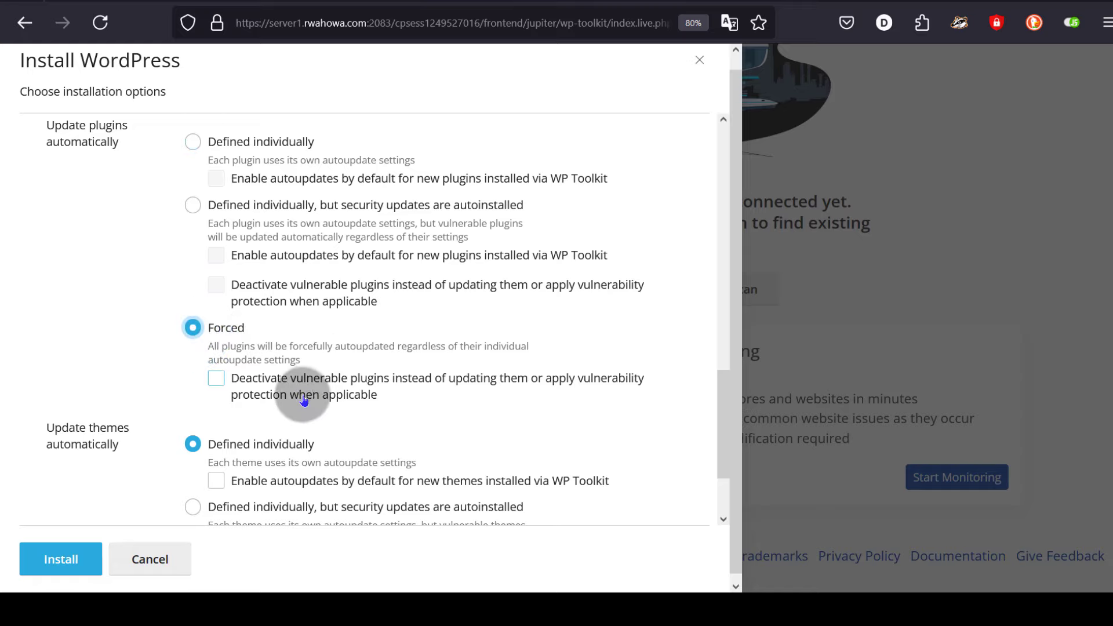
pyautogui.scroll(-3, 272, 406)
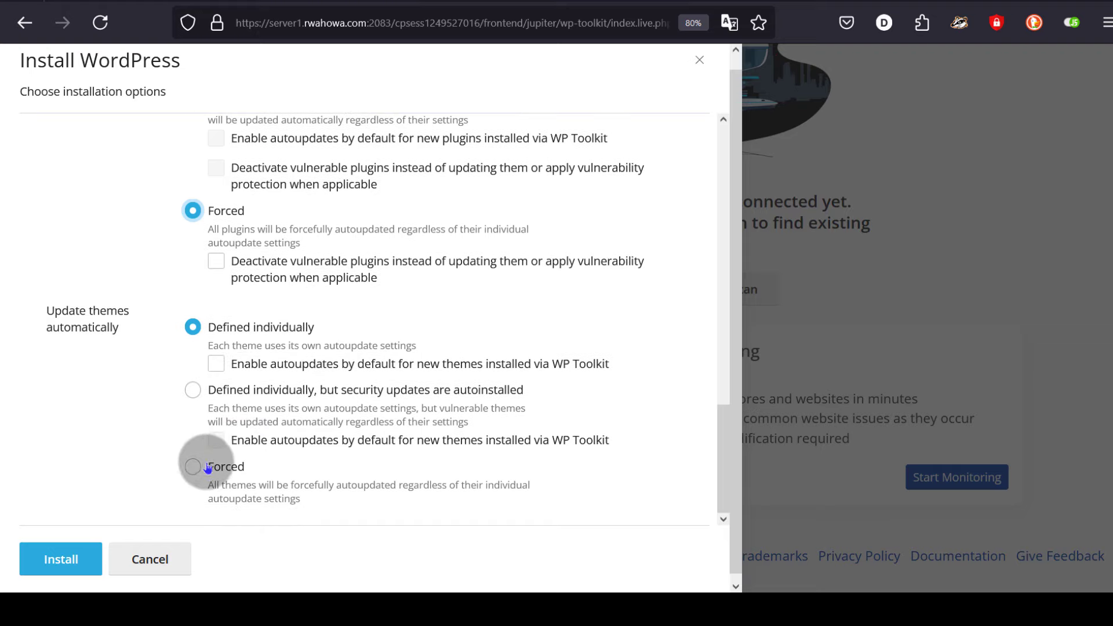
pyautogui.click(193, 468)
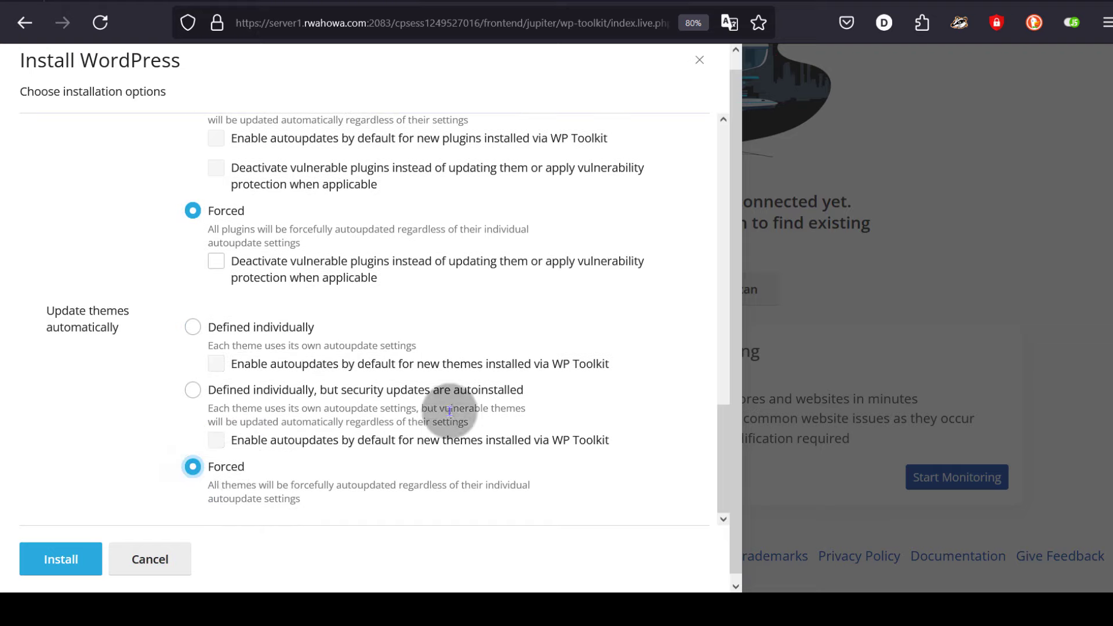
pyautogui.scroll(-1, 140, 260)
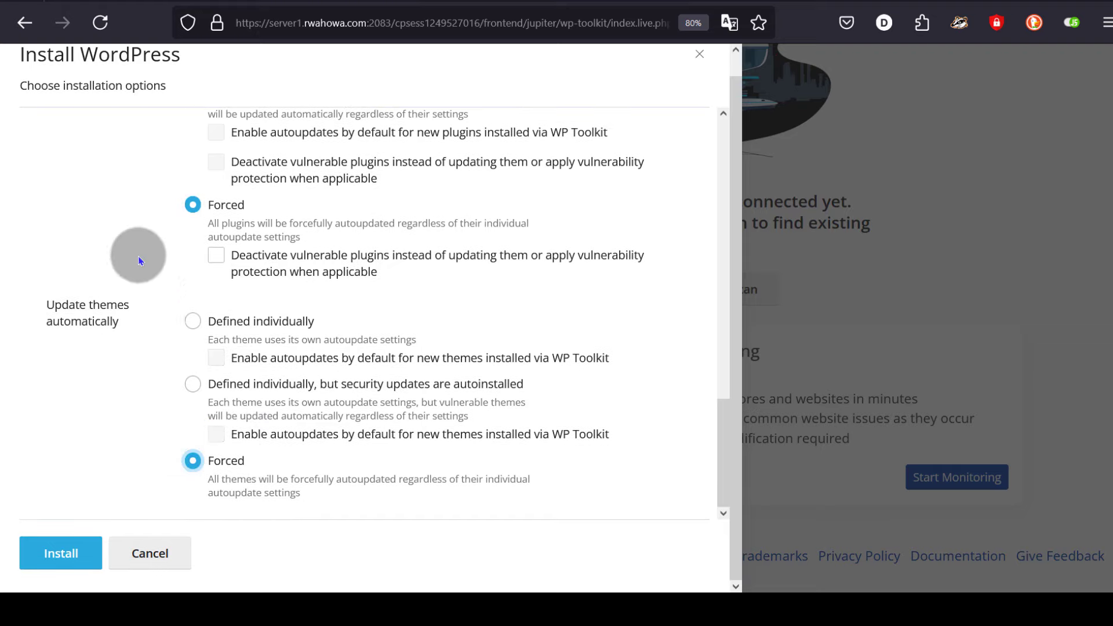
# - Run the WordPress install on digvites.com until the Installation Complete dialog appears
pyautogui.click(59, 552)
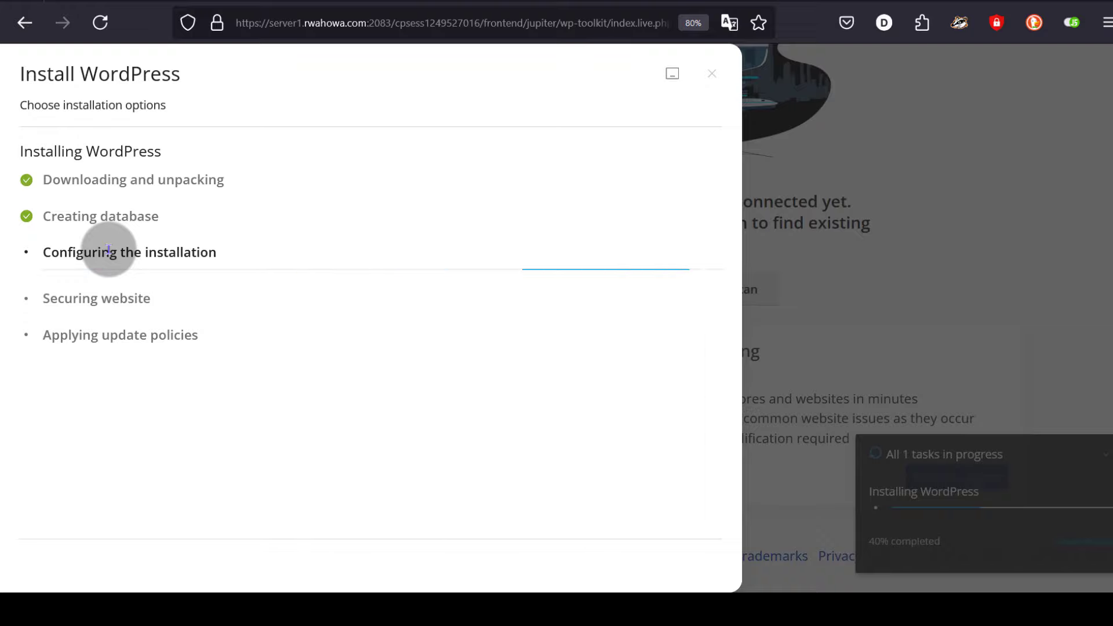
pyautogui.click(957, 544)
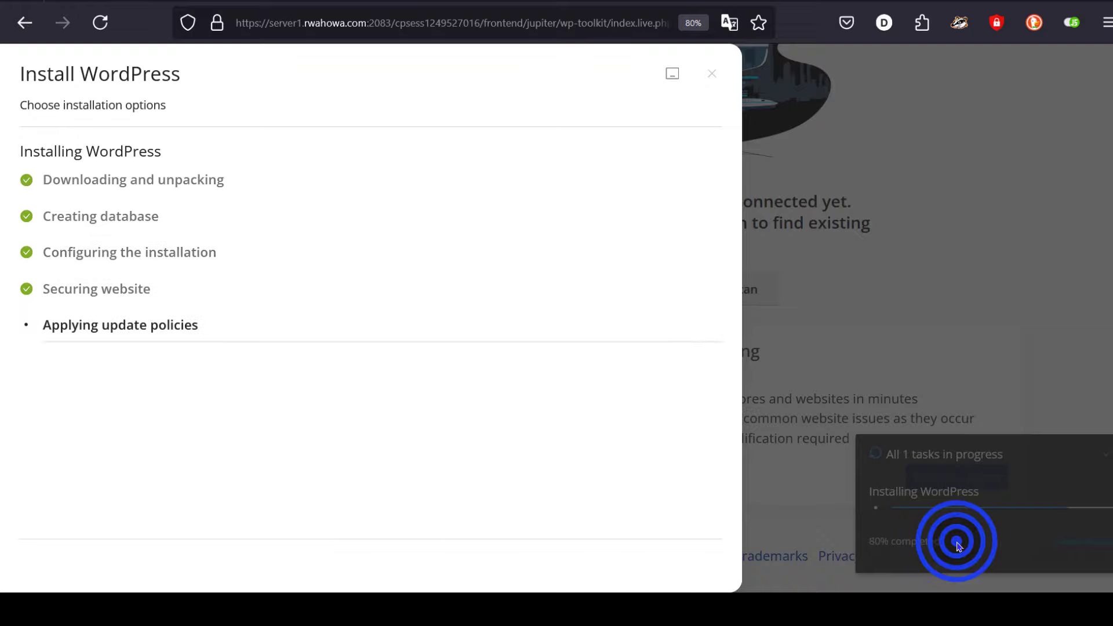
pyautogui.click(957, 544)
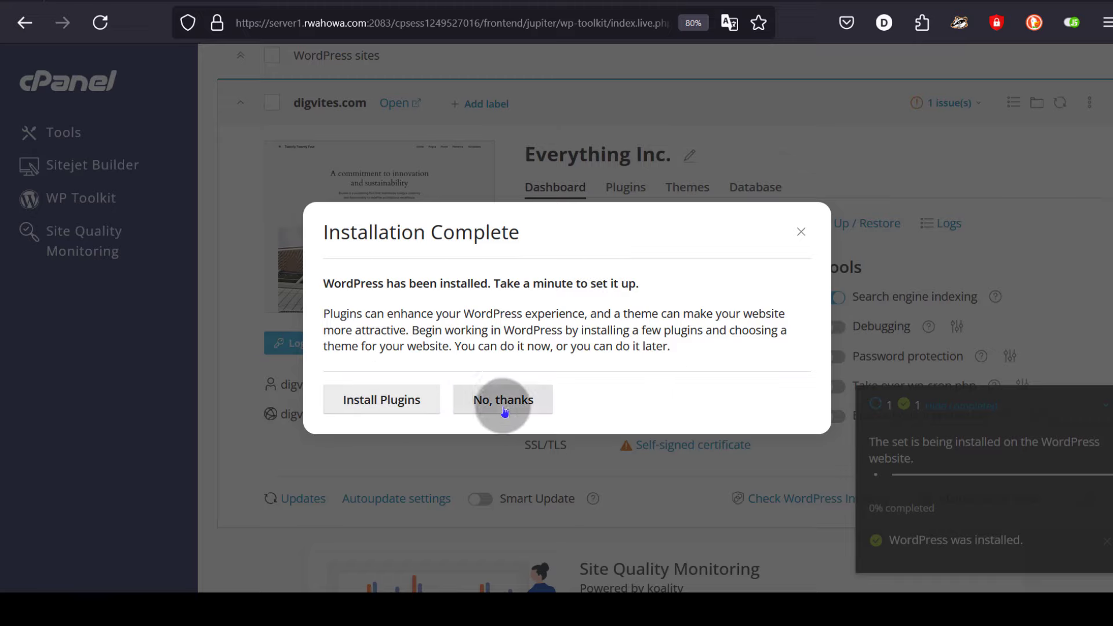
# - Browse the suggested plugins list, then close the Plugins and Themes panel without installing any
pyautogui.click(364, 400)
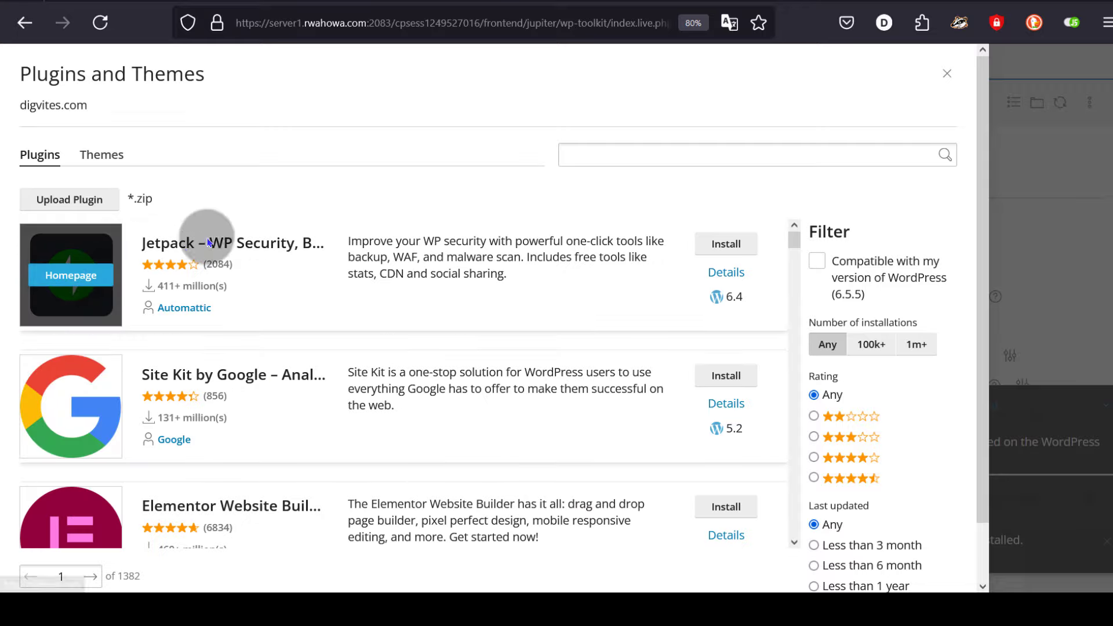
pyautogui.scroll(-10, 404, 365)
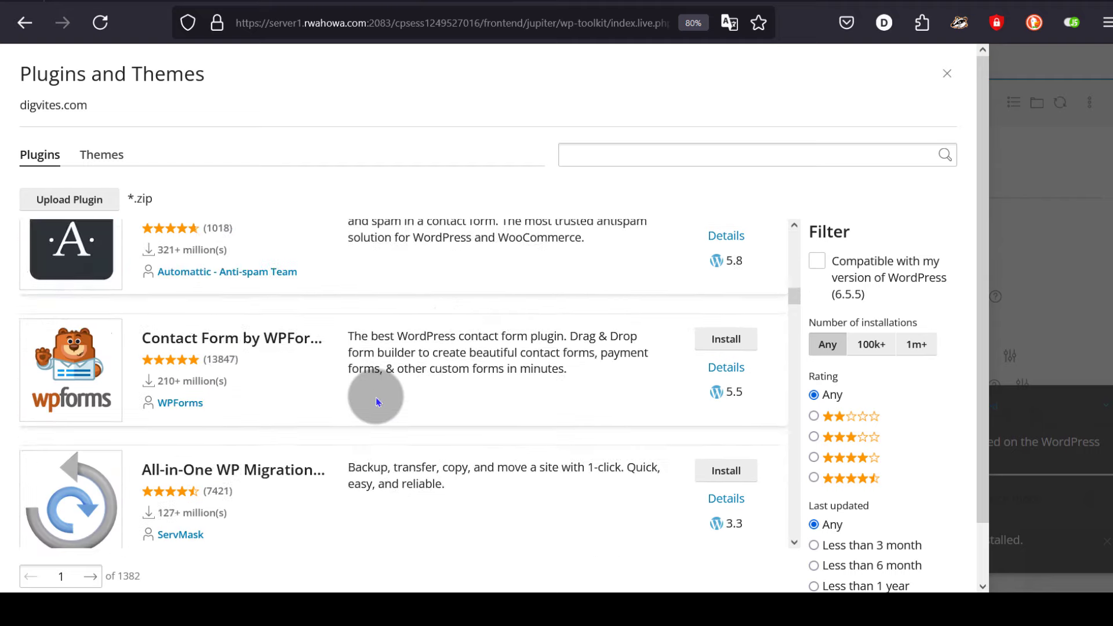
pyautogui.scroll(10, 377, 397)
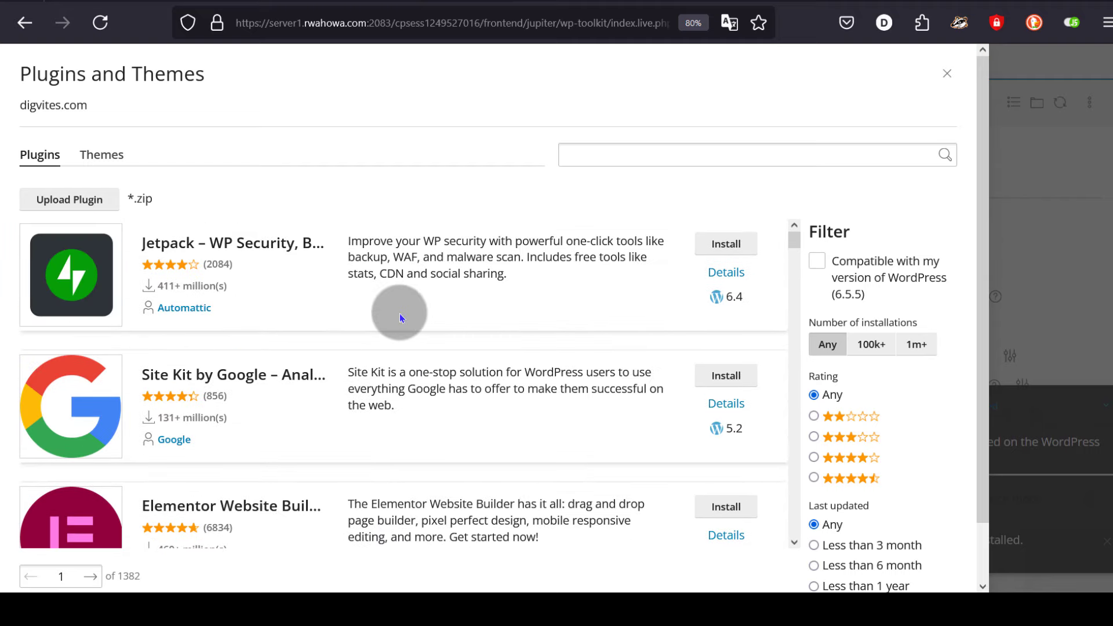
pyautogui.click(947, 74)
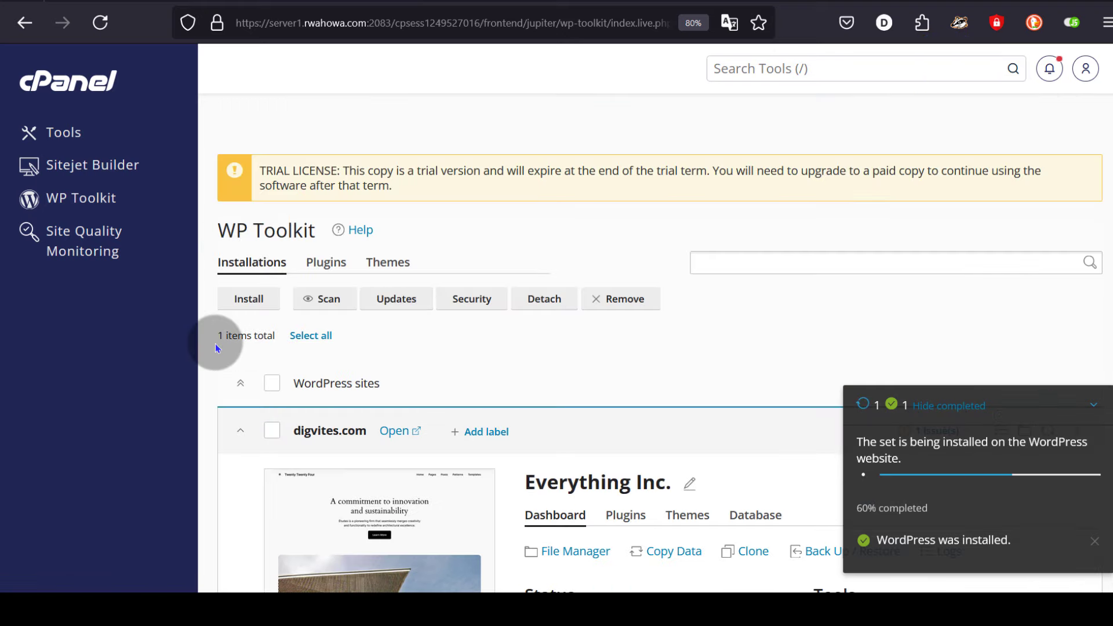
pyautogui.scroll(-3, 535, 365)
pyautogui.scroll(-3, 536, 367)
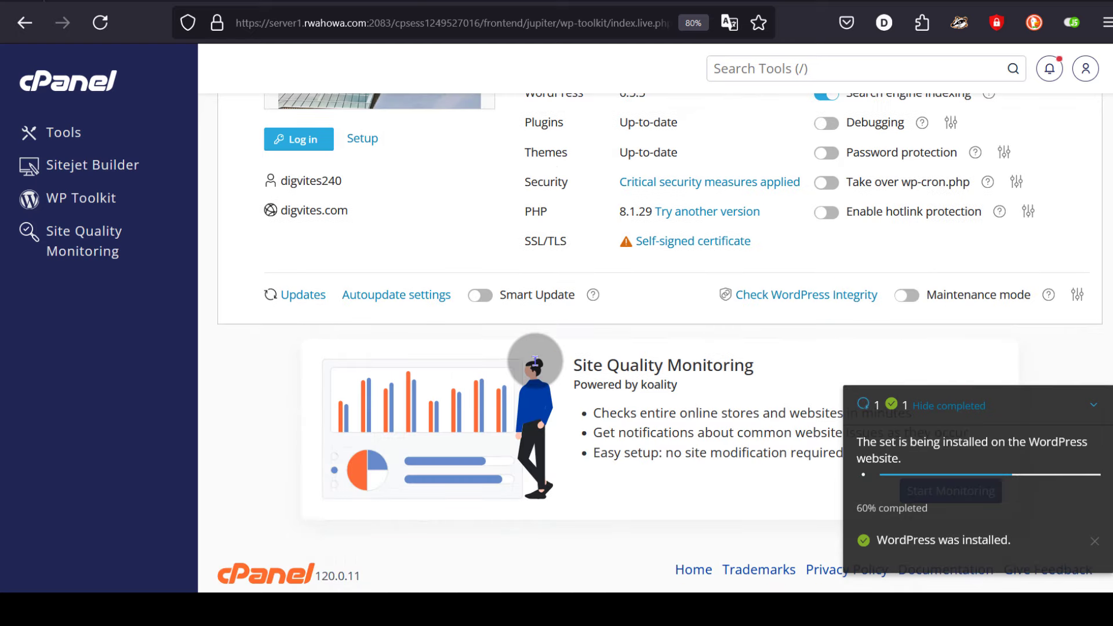
pyautogui.scroll(3, 537, 367)
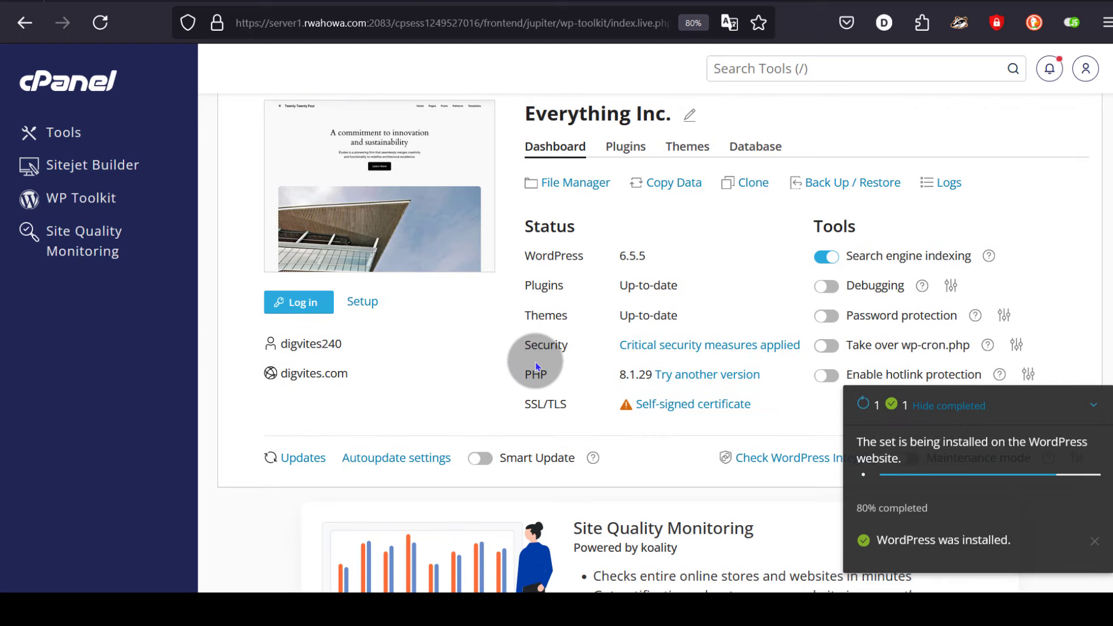
pyautogui.scroll(4, 535, 365)
pyautogui.scroll(-3, 535, 365)
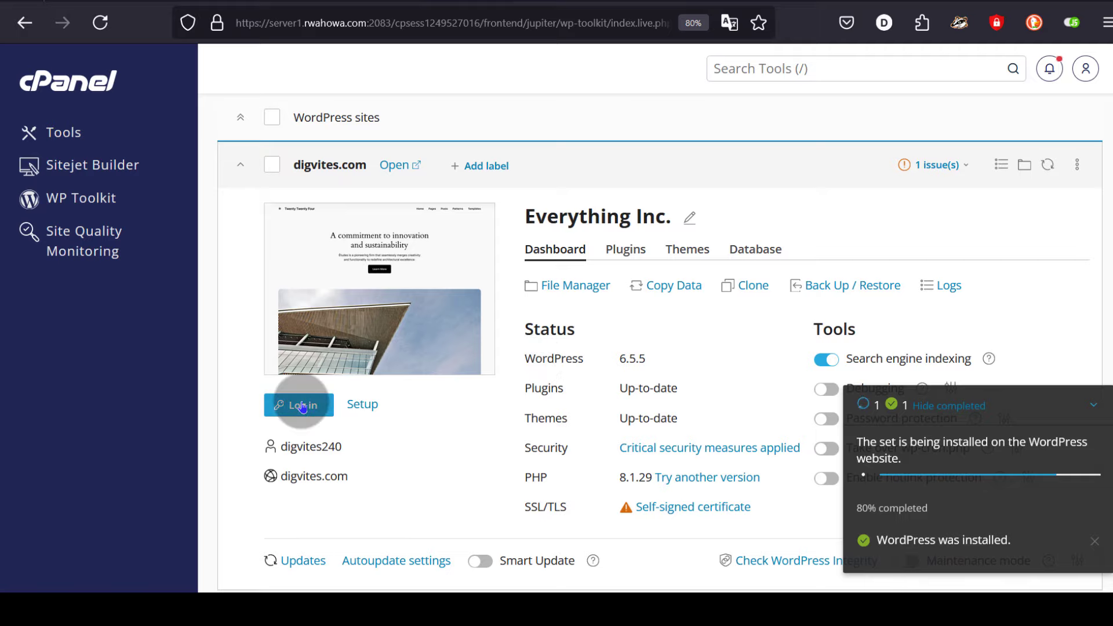
pyautogui.click(368, 404)
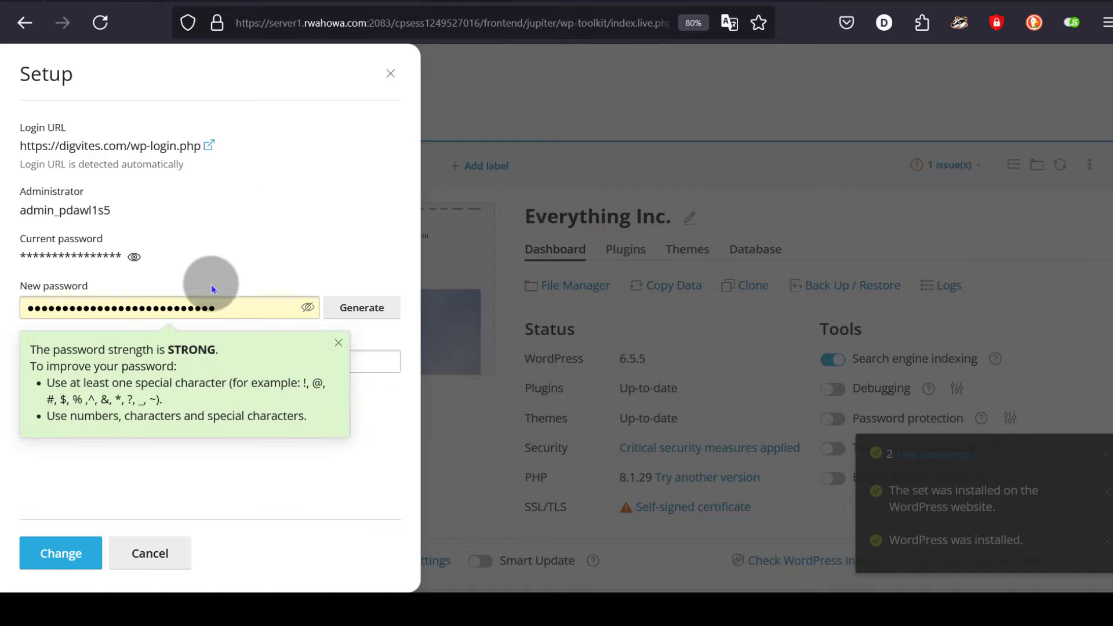
pyautogui.click(391, 76)
pyautogui.scroll(-2, 348, 458)
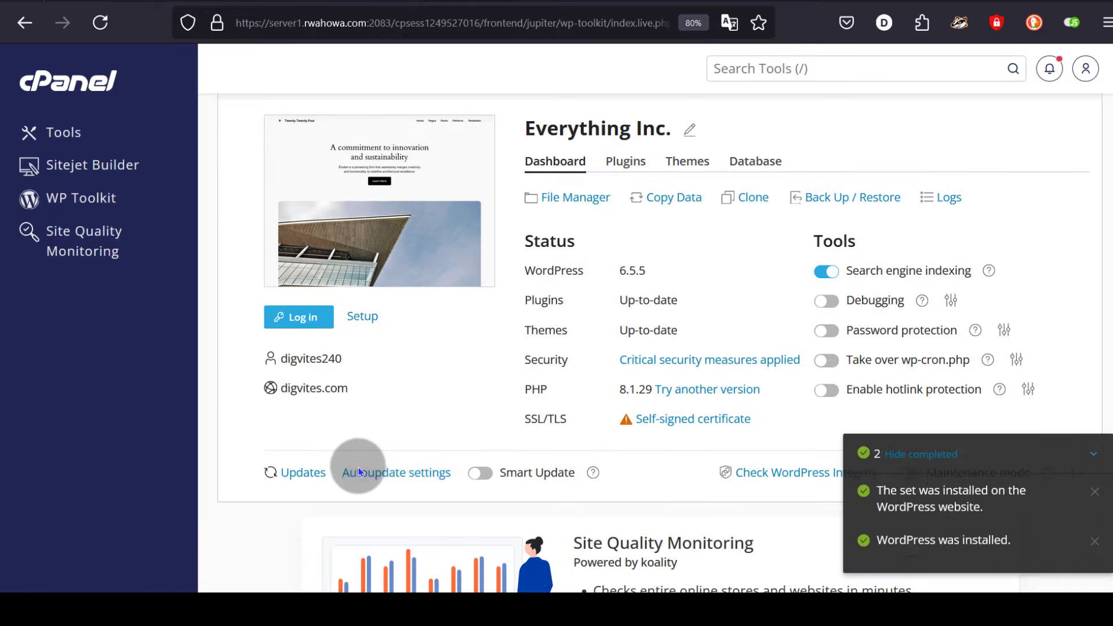
pyautogui.scroll(2, 358, 473)
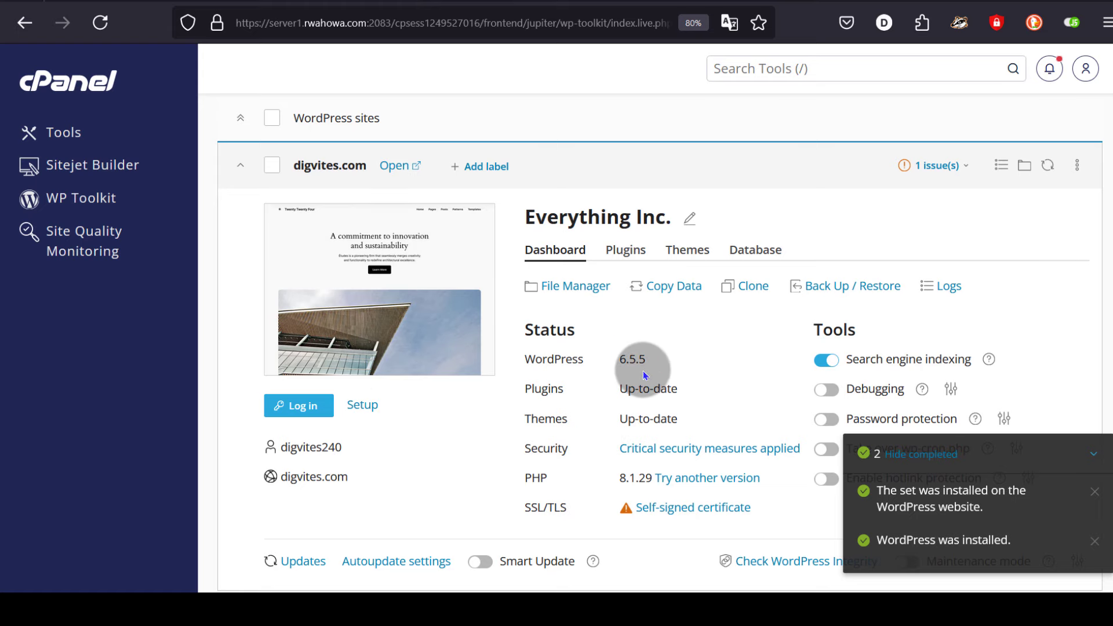
pyautogui.scroll(-2, 642, 370)
pyautogui.doubleClick(616, 271)
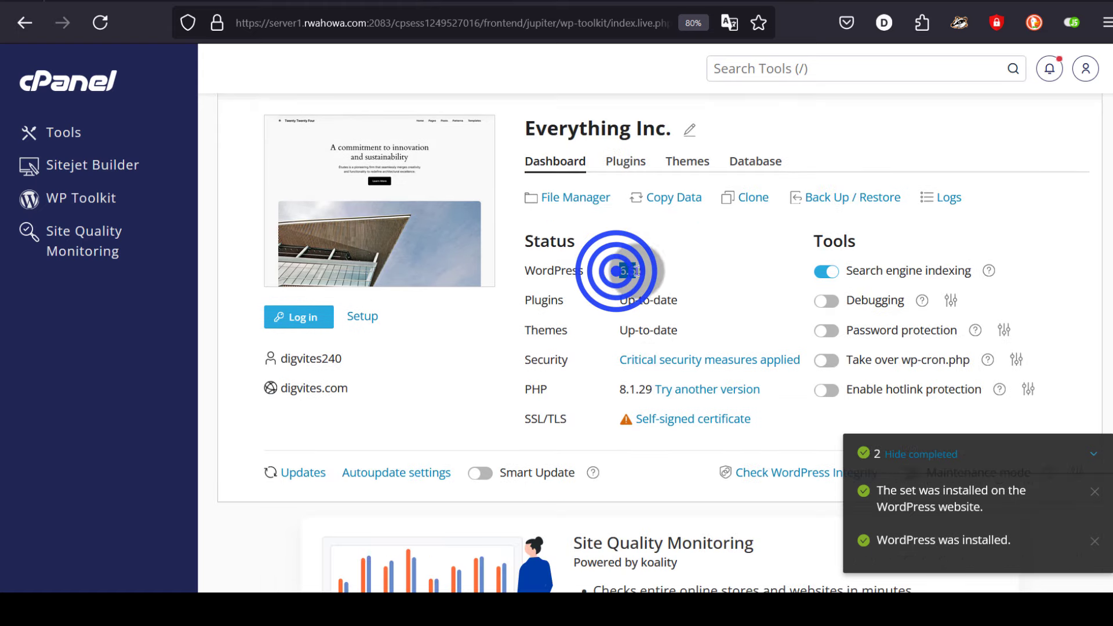
pyautogui.click(683, 270)
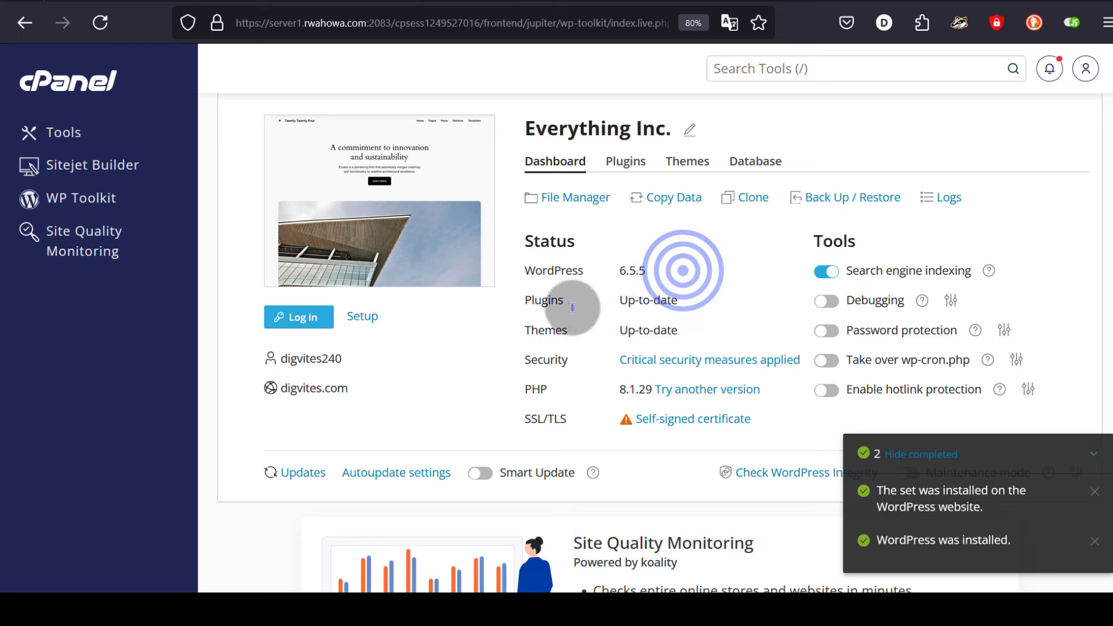
pyautogui.scroll(-2, 572, 307)
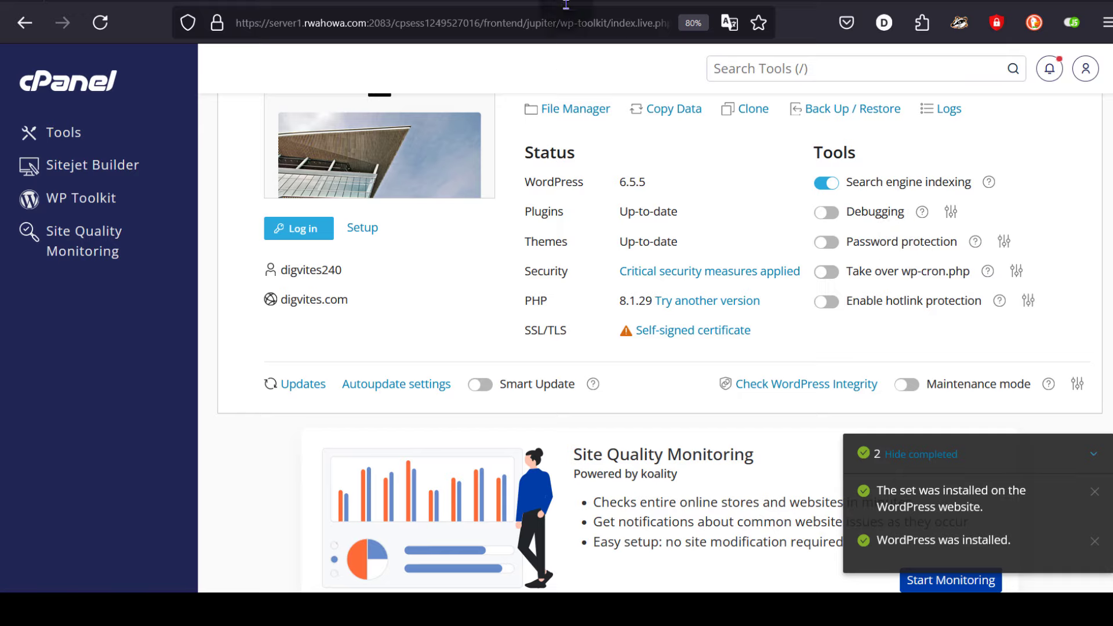
# - Reload the digvites.com tab and scroll through the new Everything Inc. homepage
pyautogui.click(631, 1)
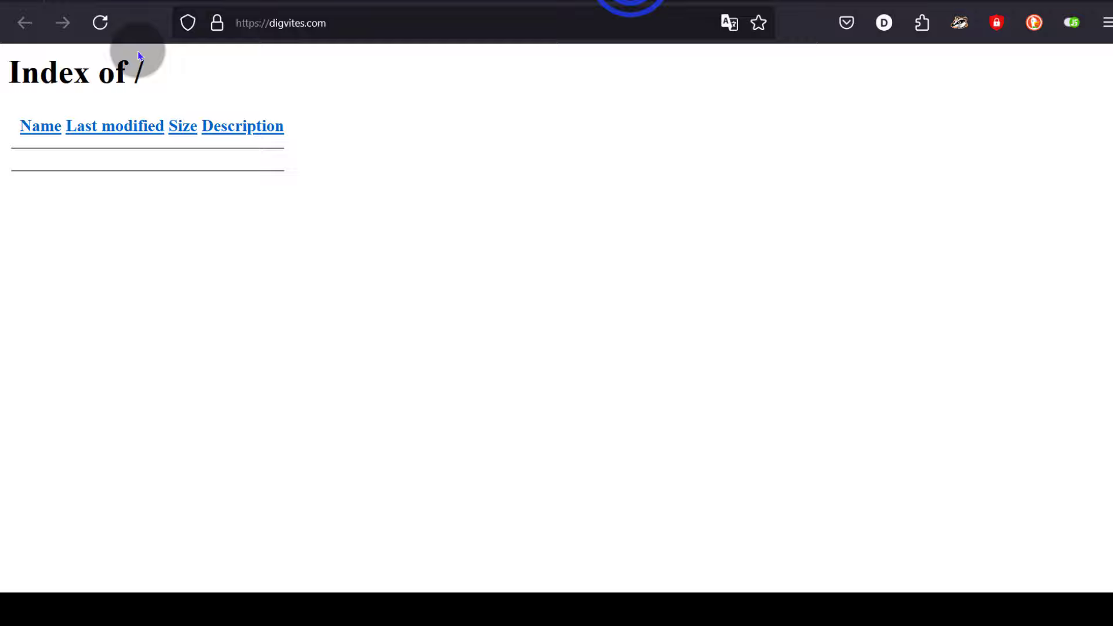
pyautogui.click(101, 24)
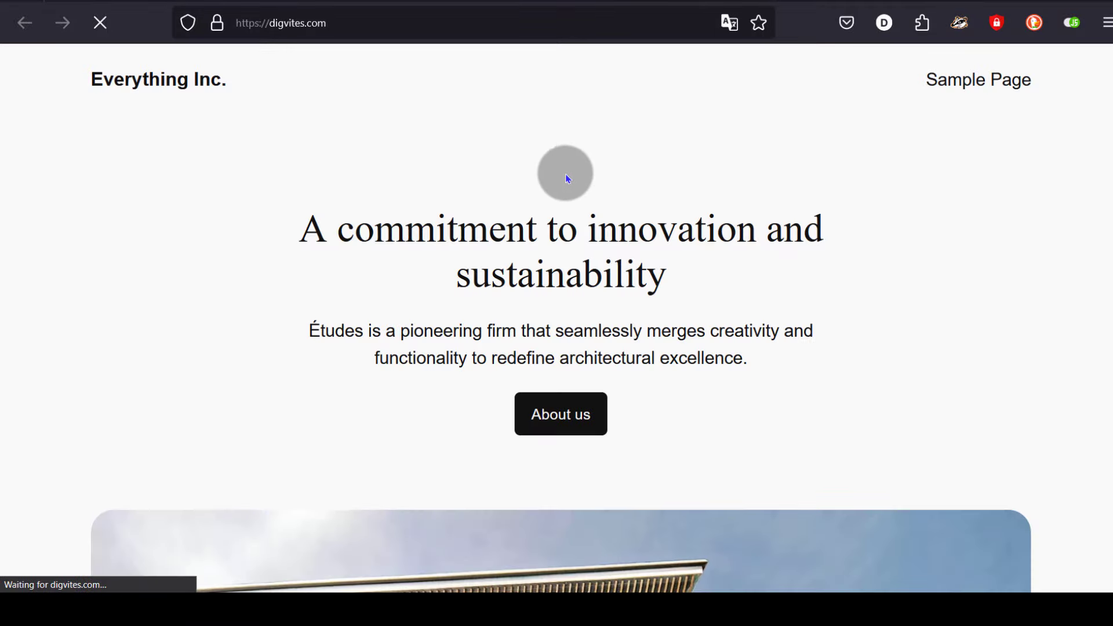
pyautogui.scroll(-5, 557, 192)
pyautogui.scroll(-4, 557, 192)
pyautogui.scroll(10, 557, 192)
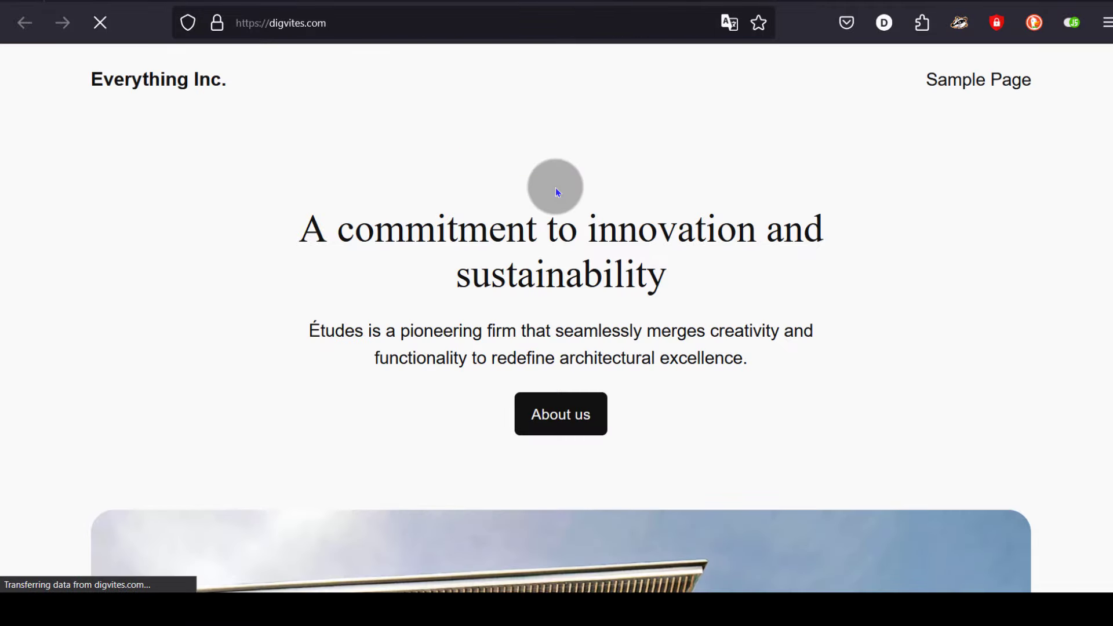
pyautogui.scroll(-9, 555, 268)
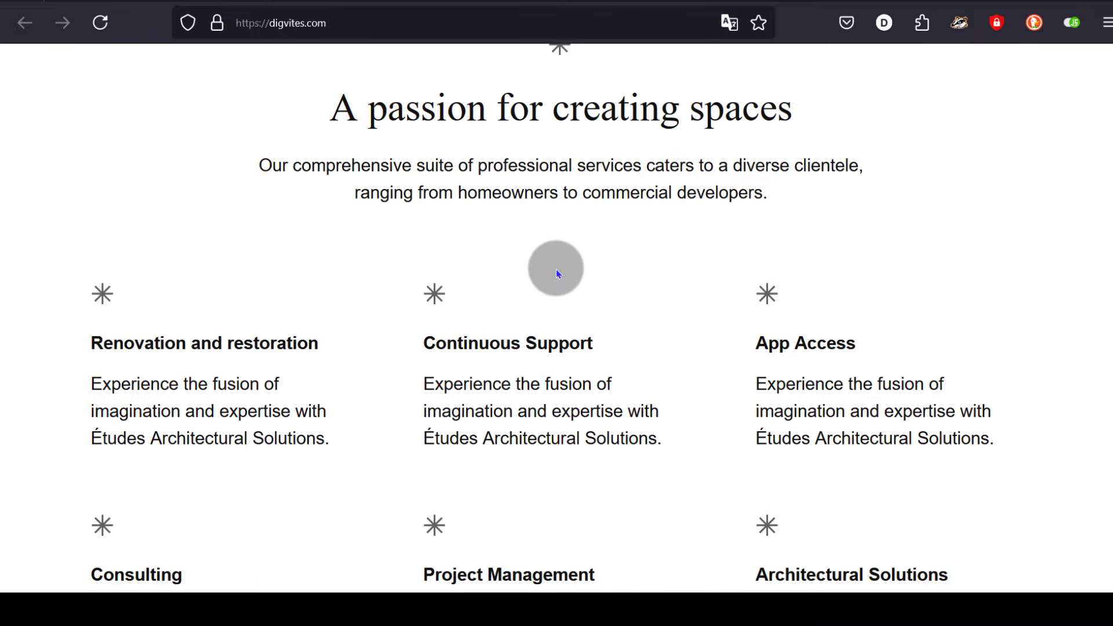
pyautogui.scroll(9, 554, 268)
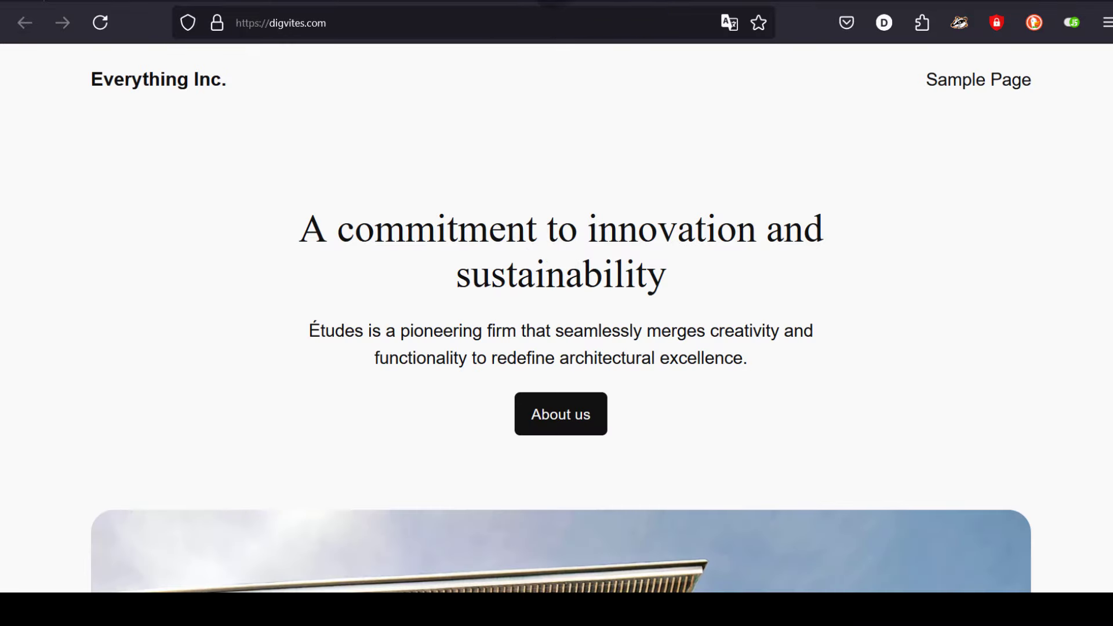
# - Back in WP Toolkit, choose Log in under the digvites.com site preview
pyautogui.click(461, 2)
pyautogui.scroll(5, 771, 398)
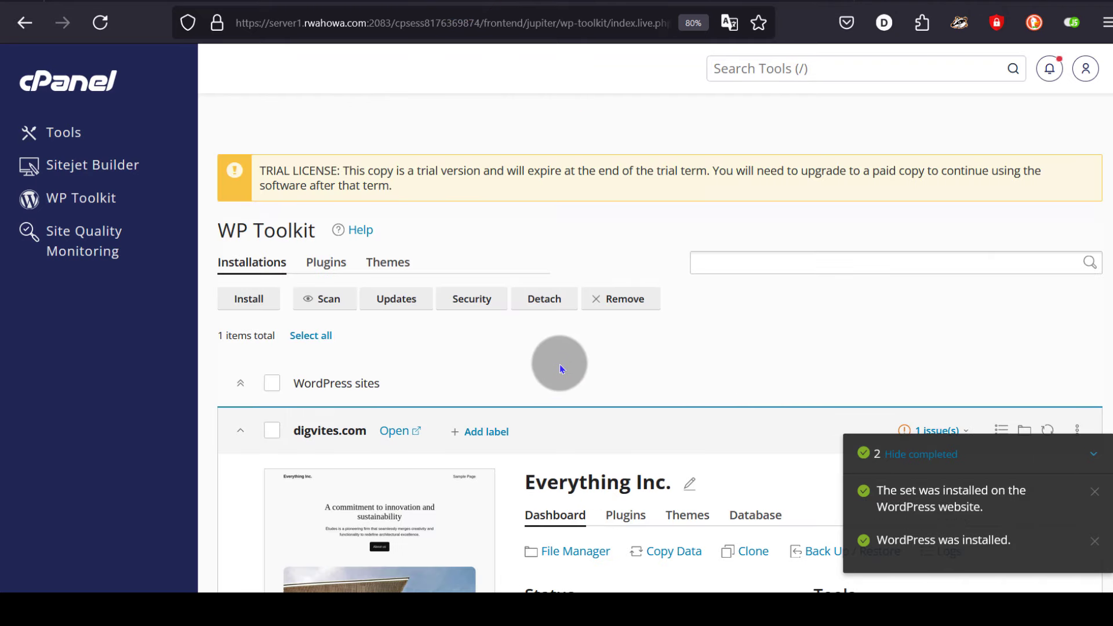
pyautogui.scroll(-3, 558, 364)
pyautogui.scroll(-2, 553, 360)
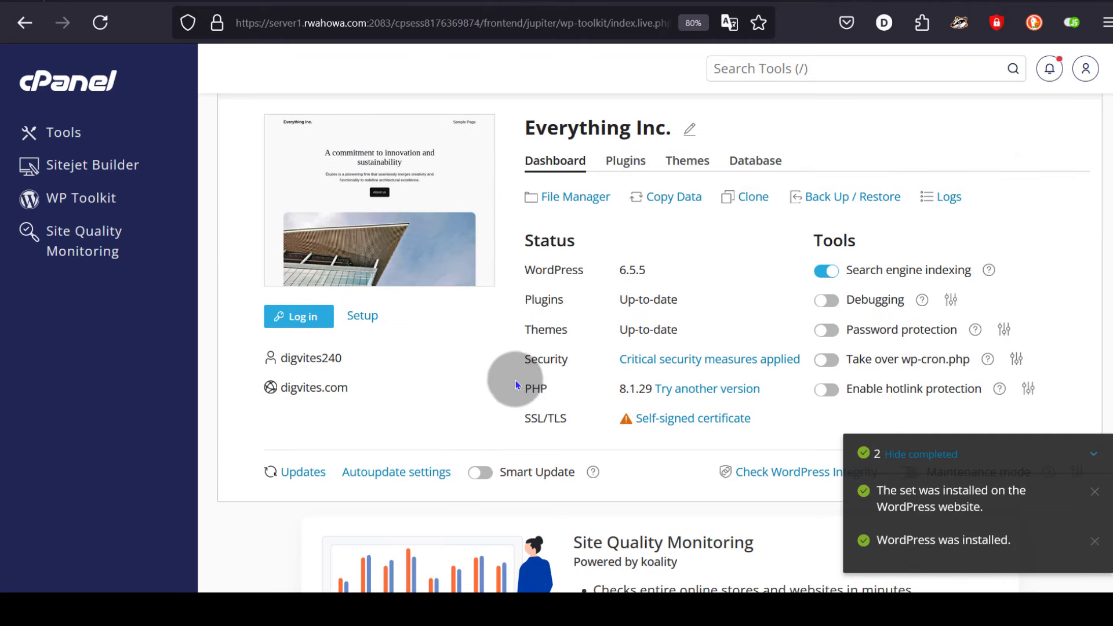
pyautogui.click(300, 317)
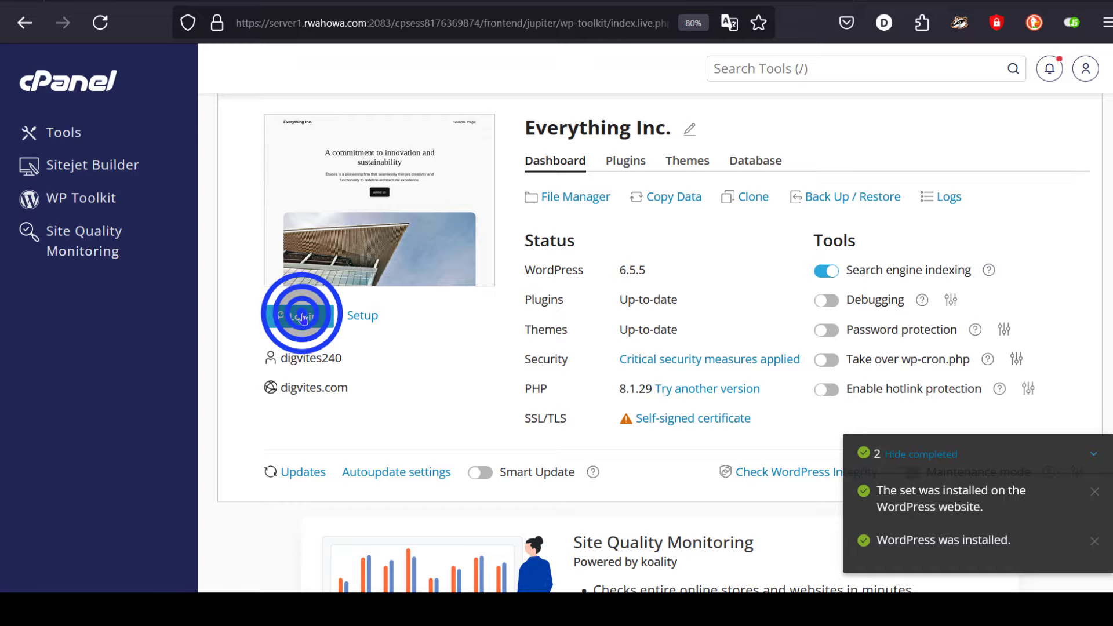
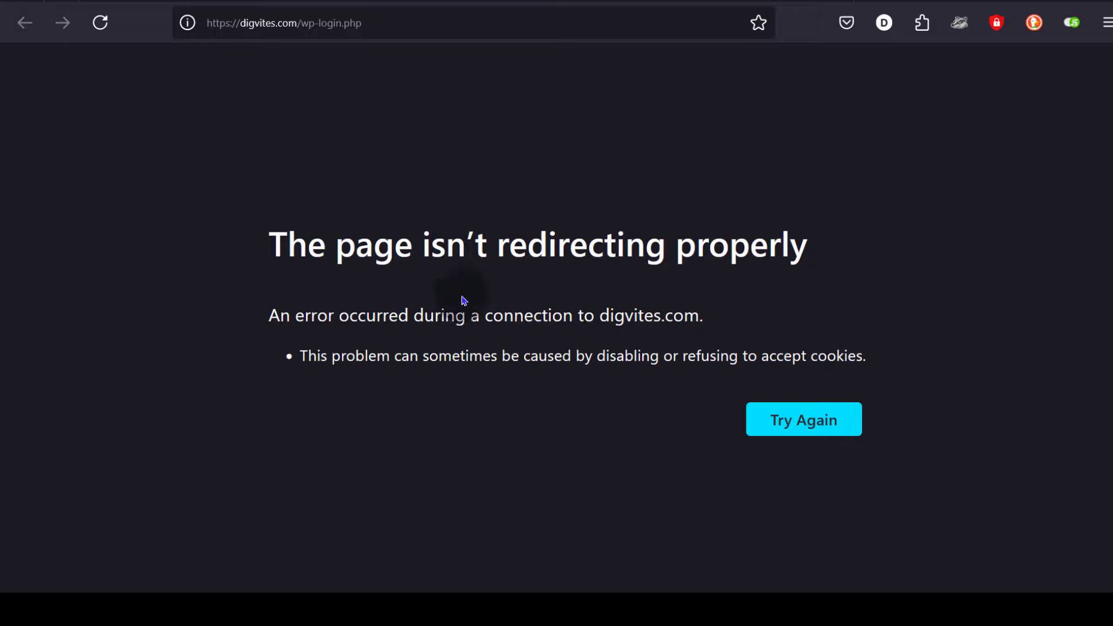
# - Highlight the 'page isn't redirecting properly' error heading on wp-login.php, then deselect it
pyautogui.moveTo(374, 247); pyautogui.dragTo(502, 271)
pyautogui.click(502, 272)
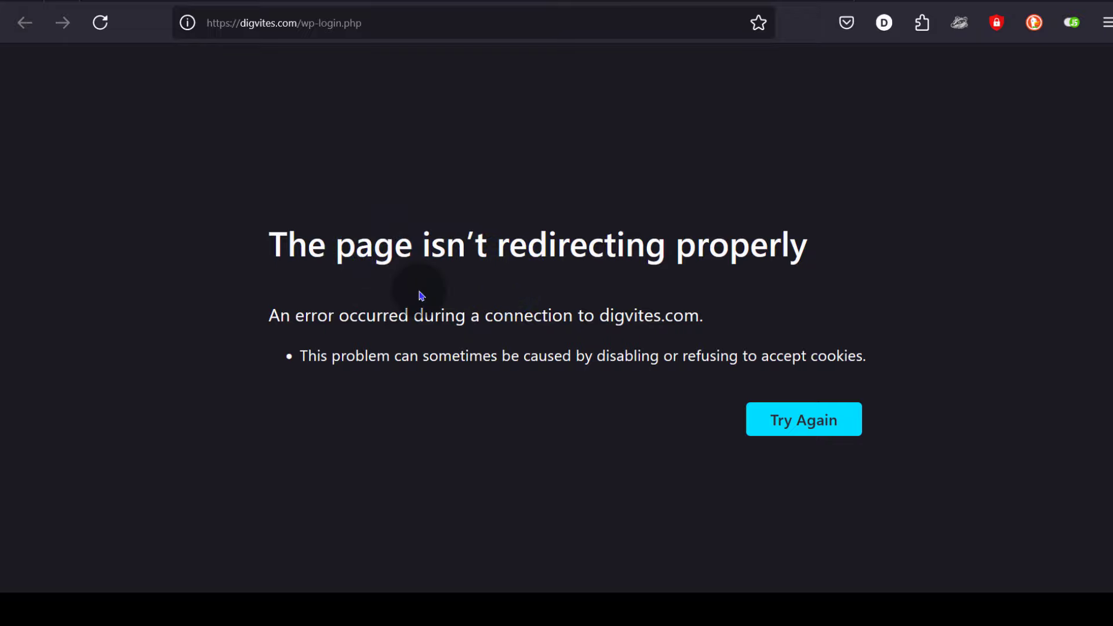
# - Back in cPanel, search the tools for 'zone' and open the Zone Editor
pyautogui.click(496, 5)
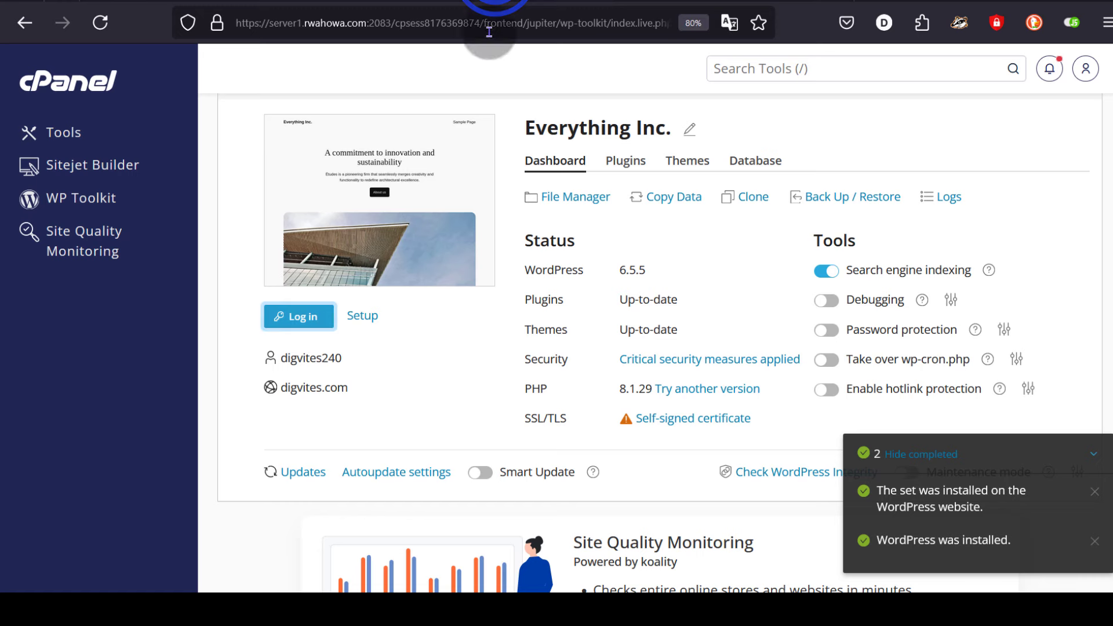
pyautogui.scroll(5, 216, 249)
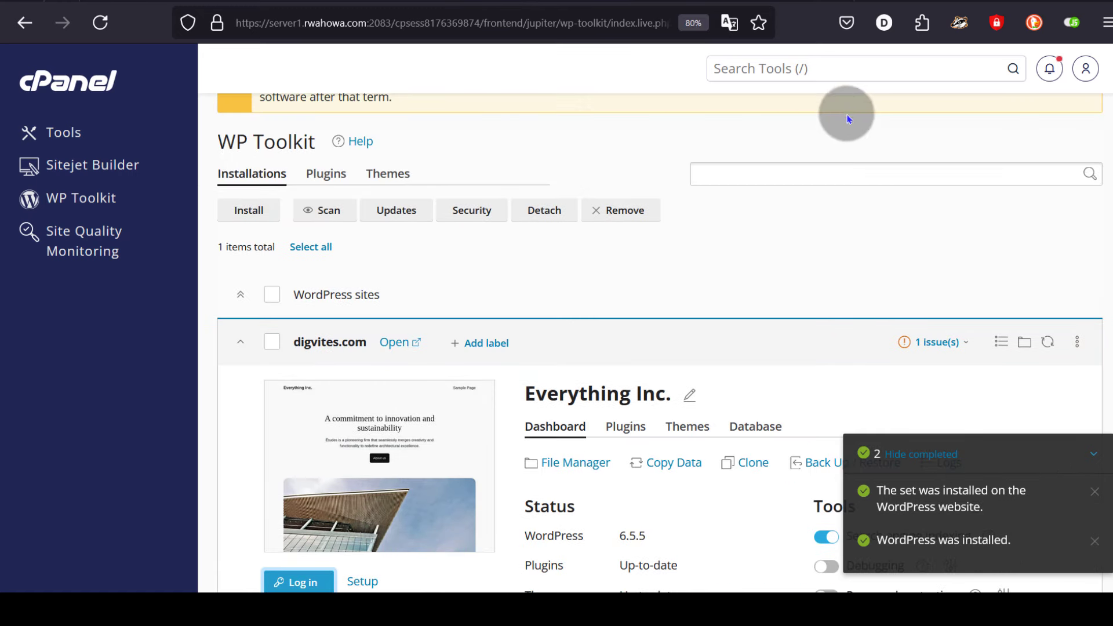
pyautogui.click(814, 68)
pyautogui.write('z')
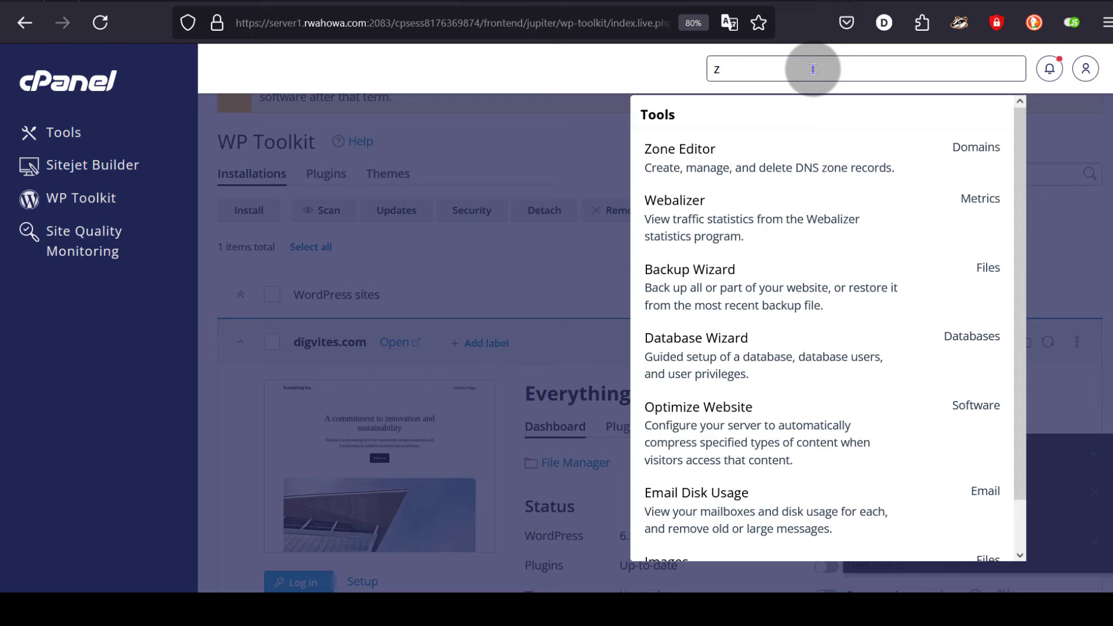
pyautogui.write('one')
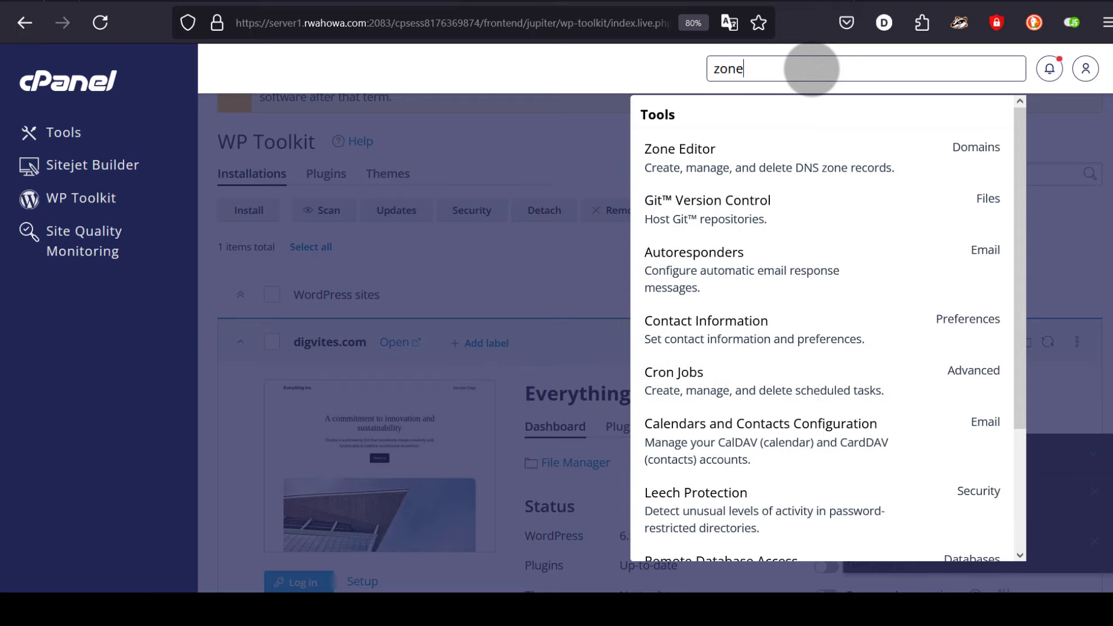
pyautogui.click(670, 165)
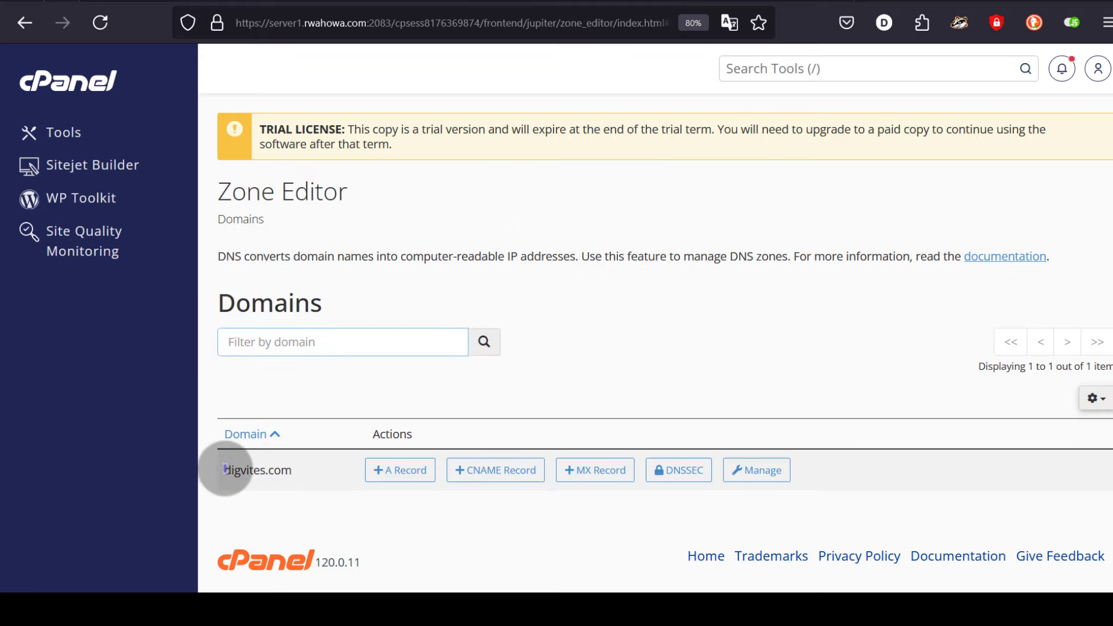
# - Manage the digvites.com zone and point out its single MX record with TTL 14400
pyautogui.click(761, 468)
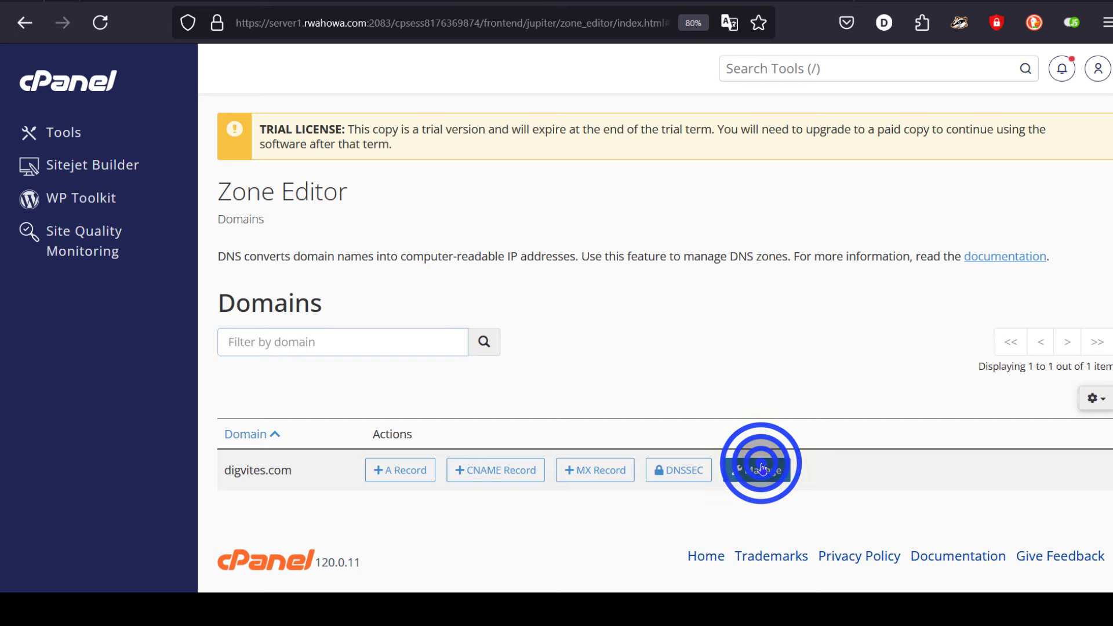
pyautogui.scroll(-1, 660, 350)
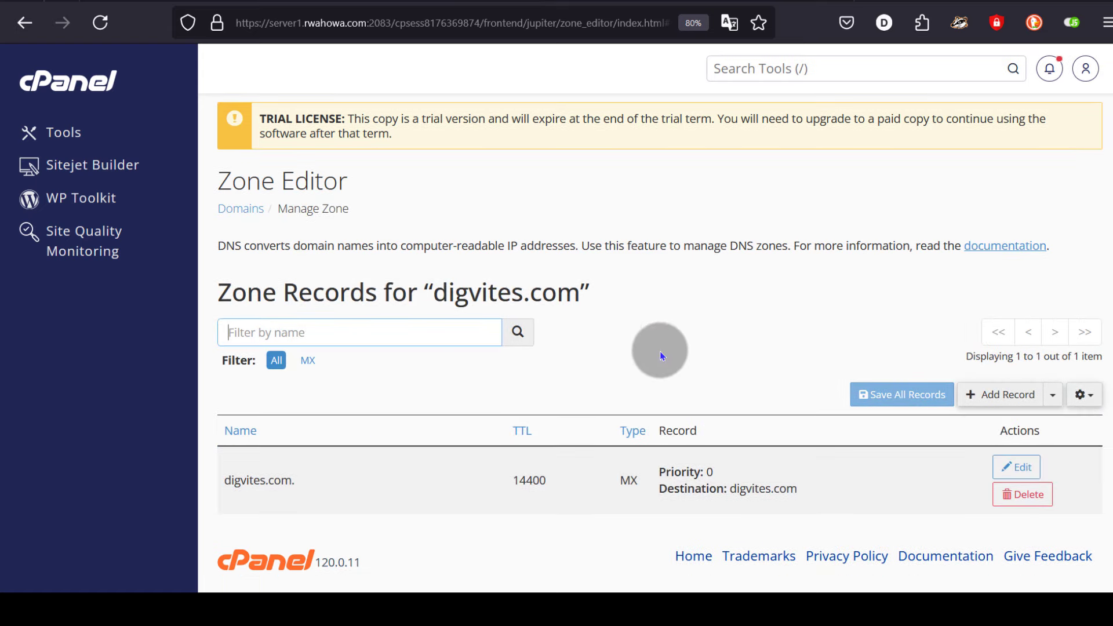
pyautogui.click(620, 478)
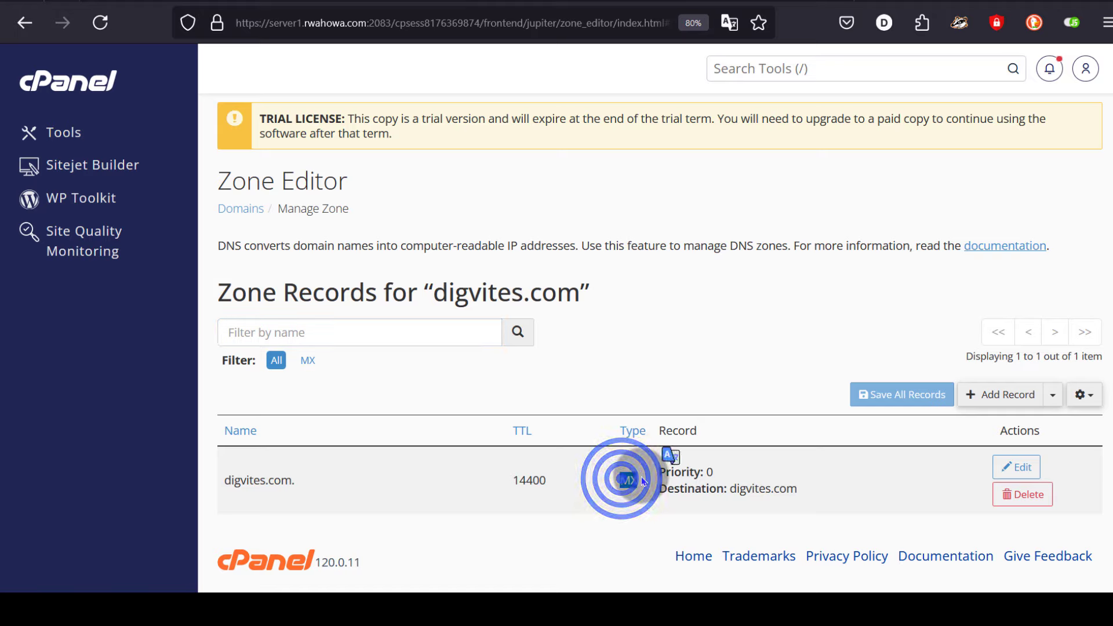
pyautogui.click(642, 476)
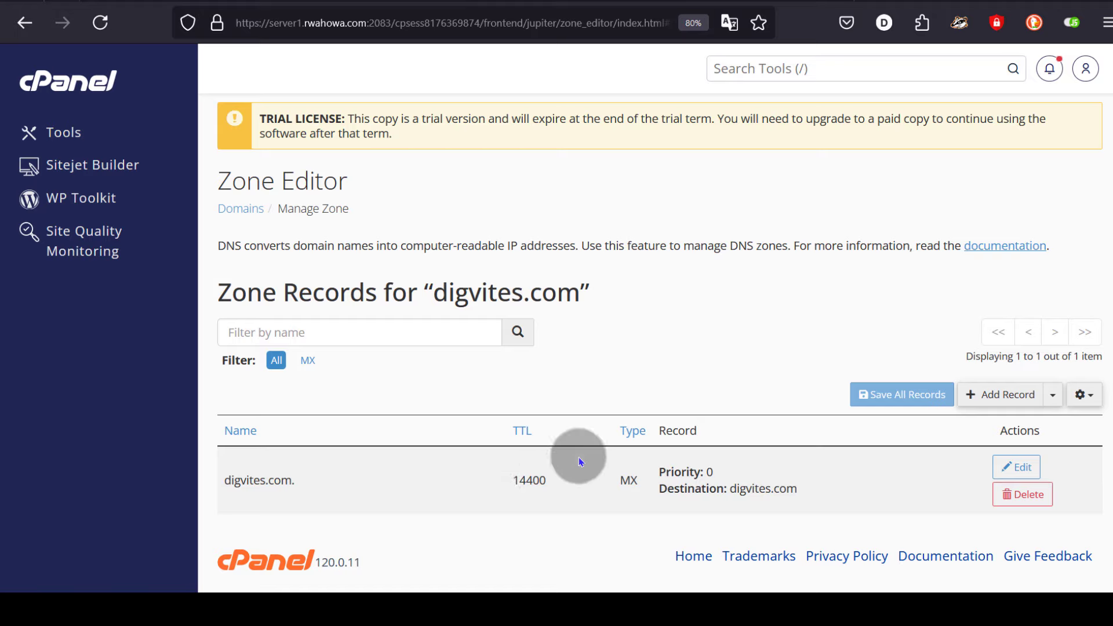
pyautogui.doubleClick(511, 477)
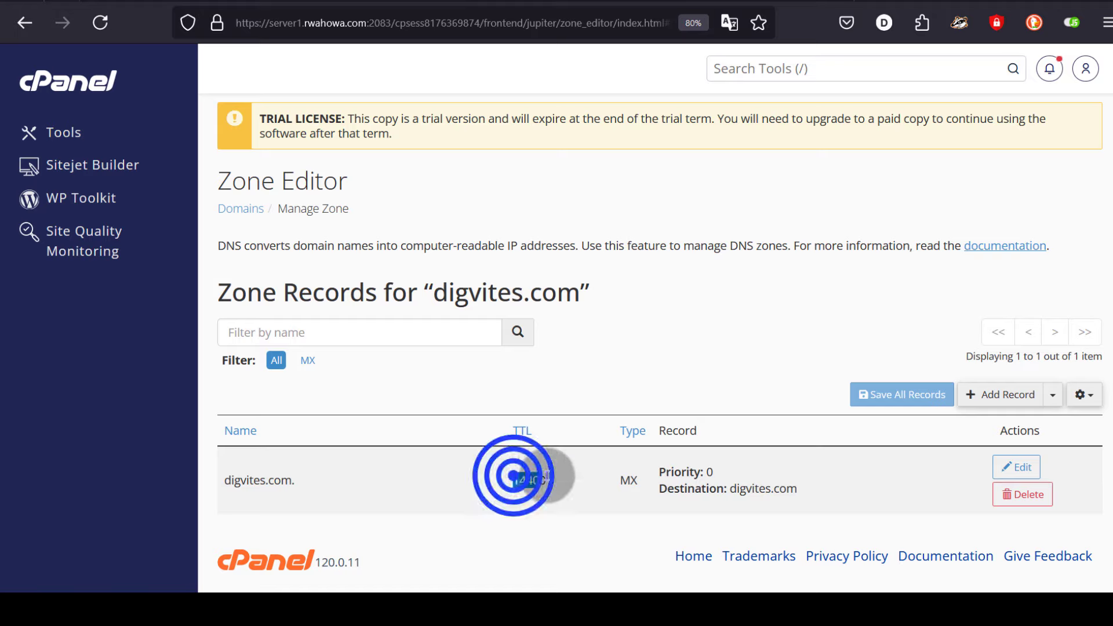
pyautogui.doubleClick(607, 474)
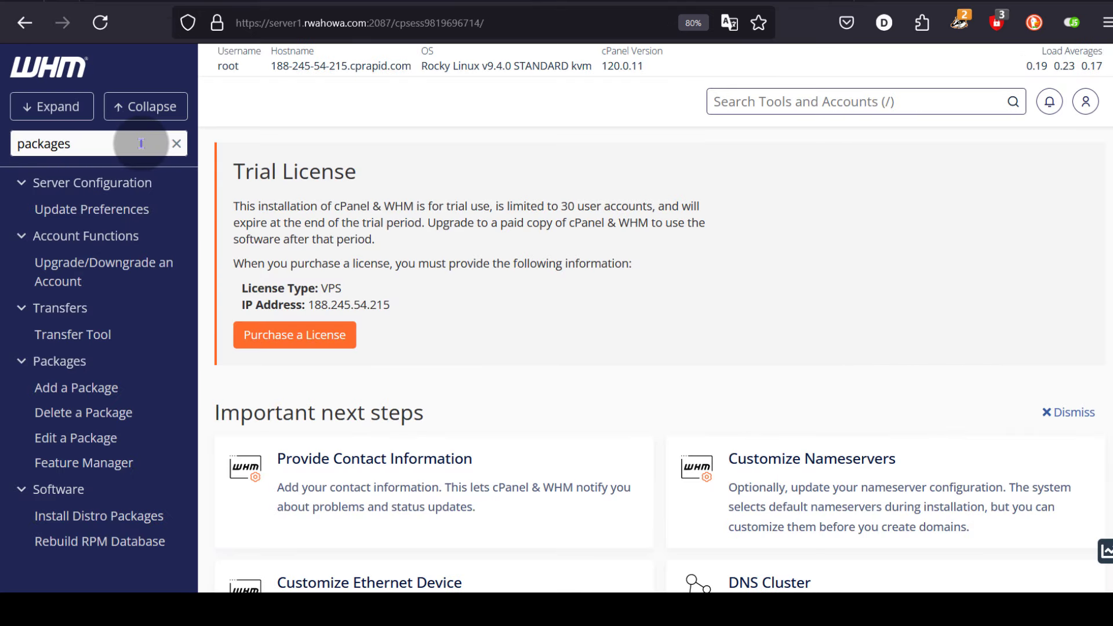
# - In WHM, filter tools by 'packages' and open the 'default' package in Edit a Package
pyautogui.click(115, 142)
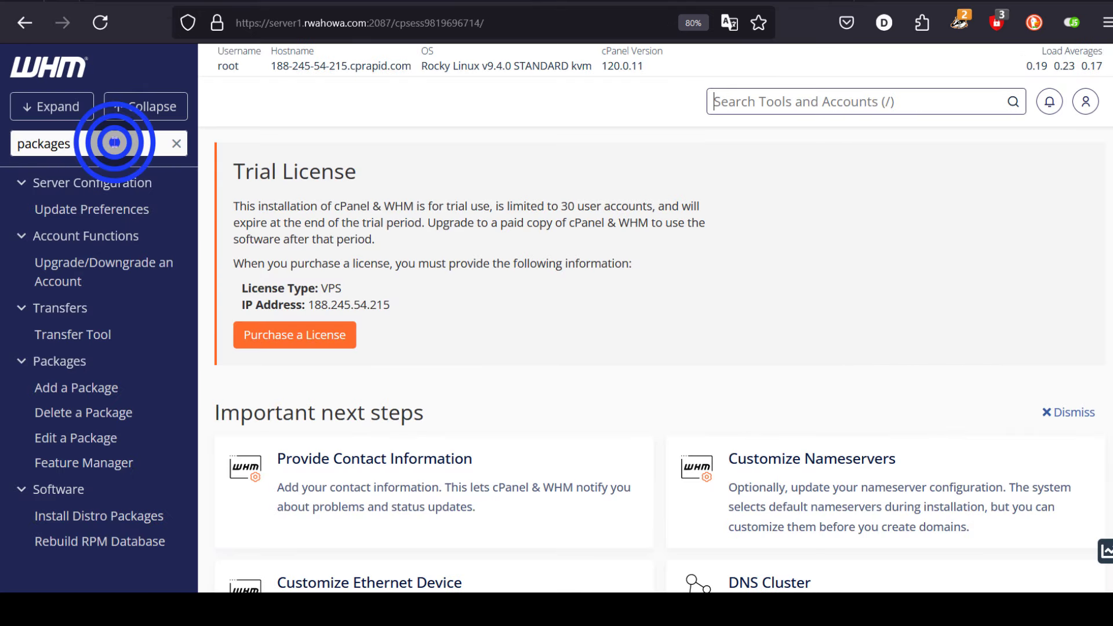
pyautogui.doubleClick(75, 141)
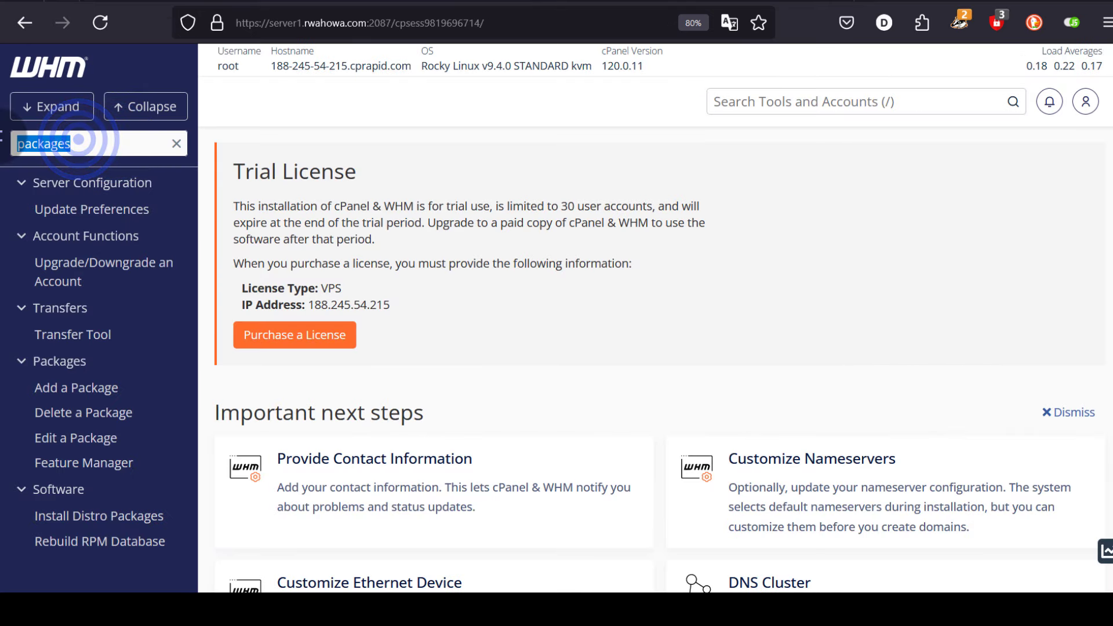
pyautogui.click(103, 151)
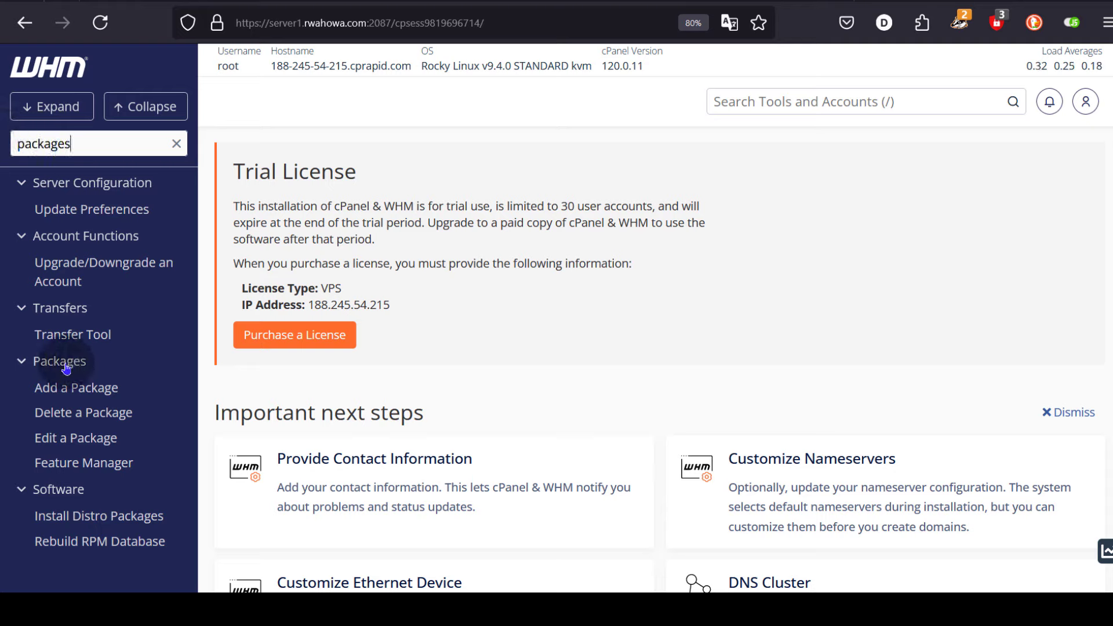
pyautogui.click(64, 442)
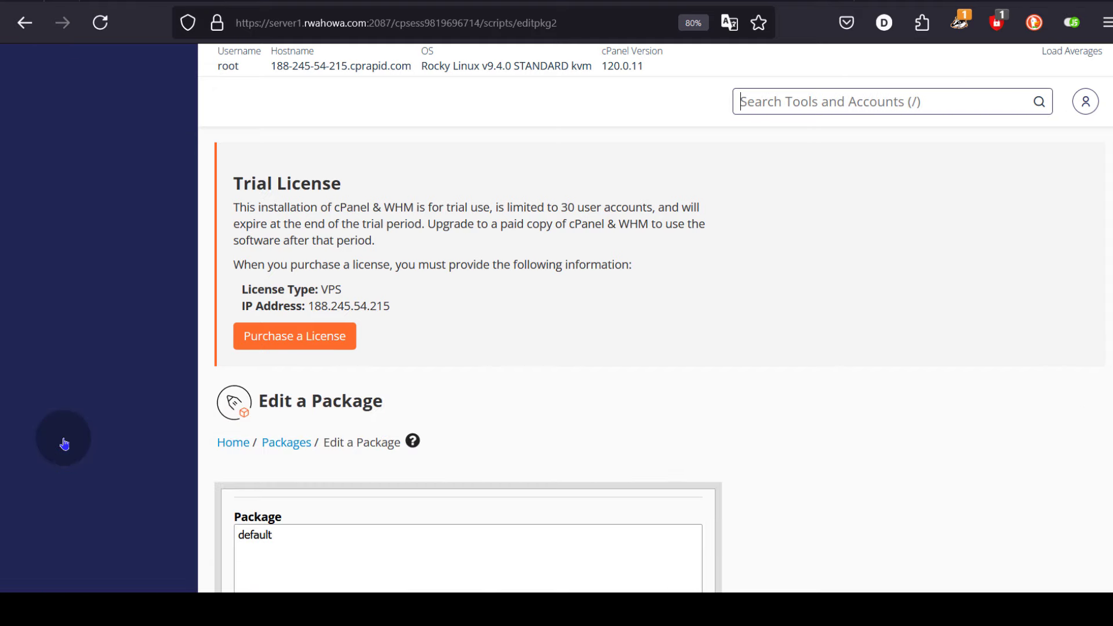
pyautogui.scroll(-5, 458, 250)
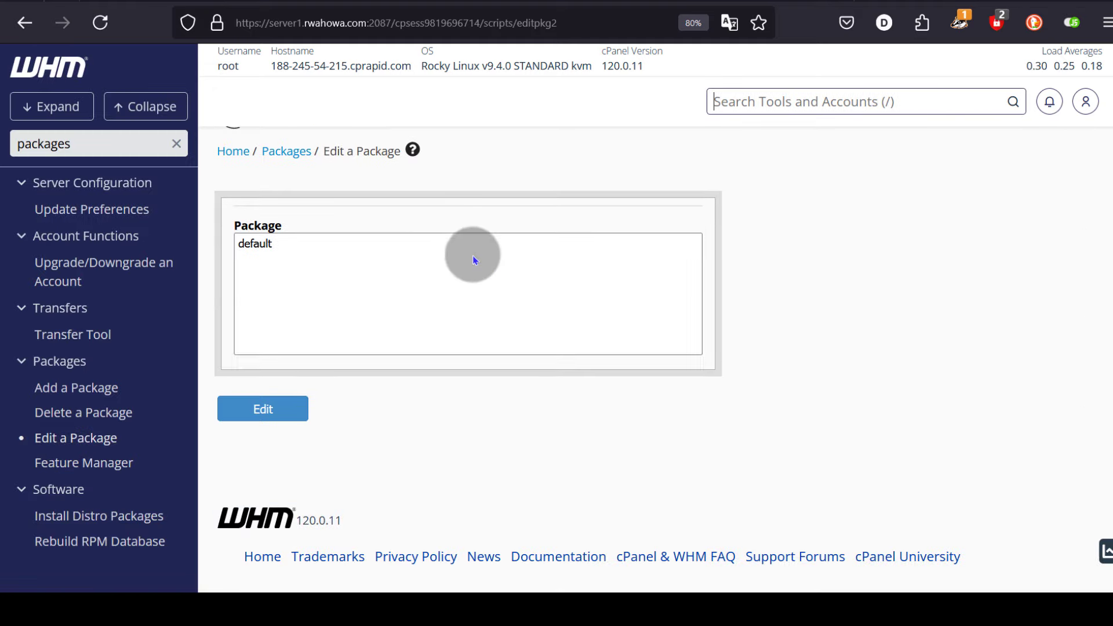
pyautogui.click(249, 256)
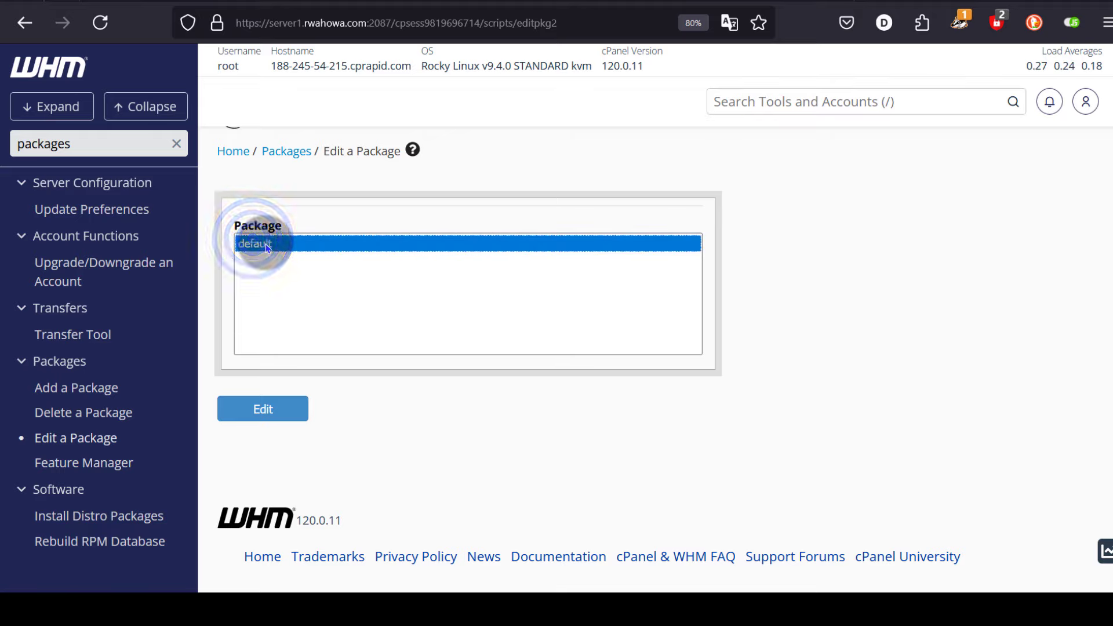
pyautogui.click(262, 410)
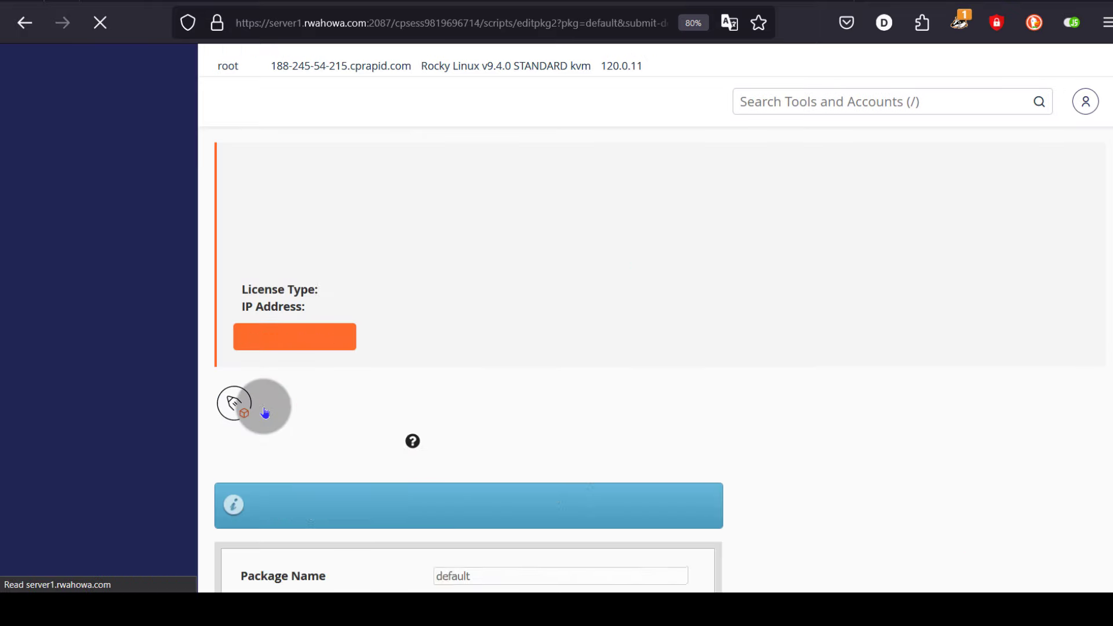
# - Scroll the default package settings down to its Feature List, set to default
pyautogui.scroll(-4, 499, 340)
pyautogui.scroll(-10, 500, 336)
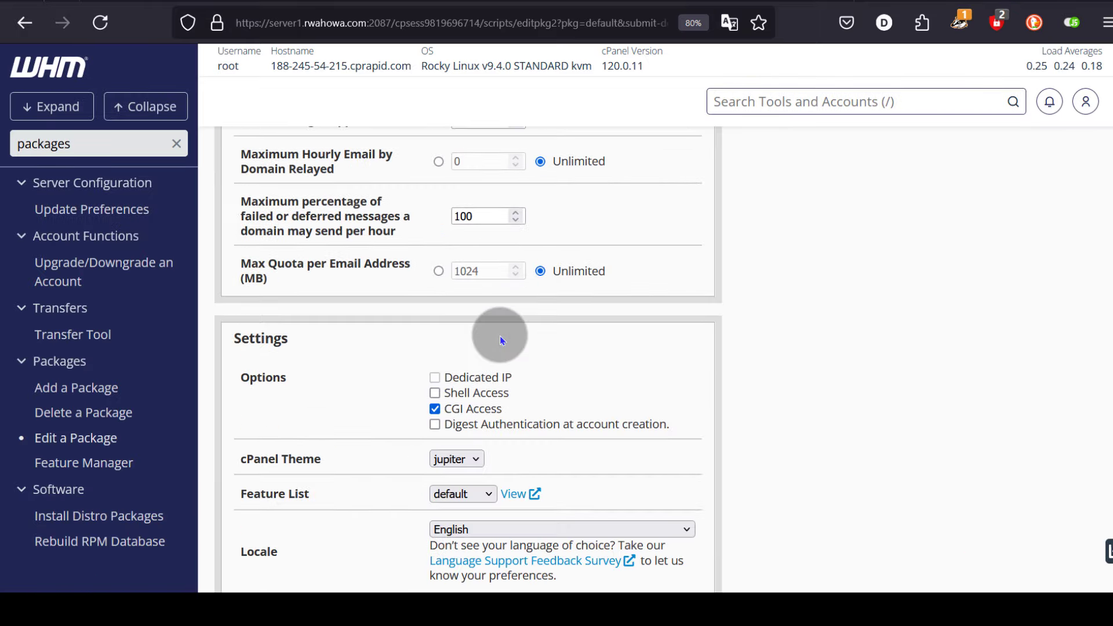
pyautogui.scroll(-4, 348, 328)
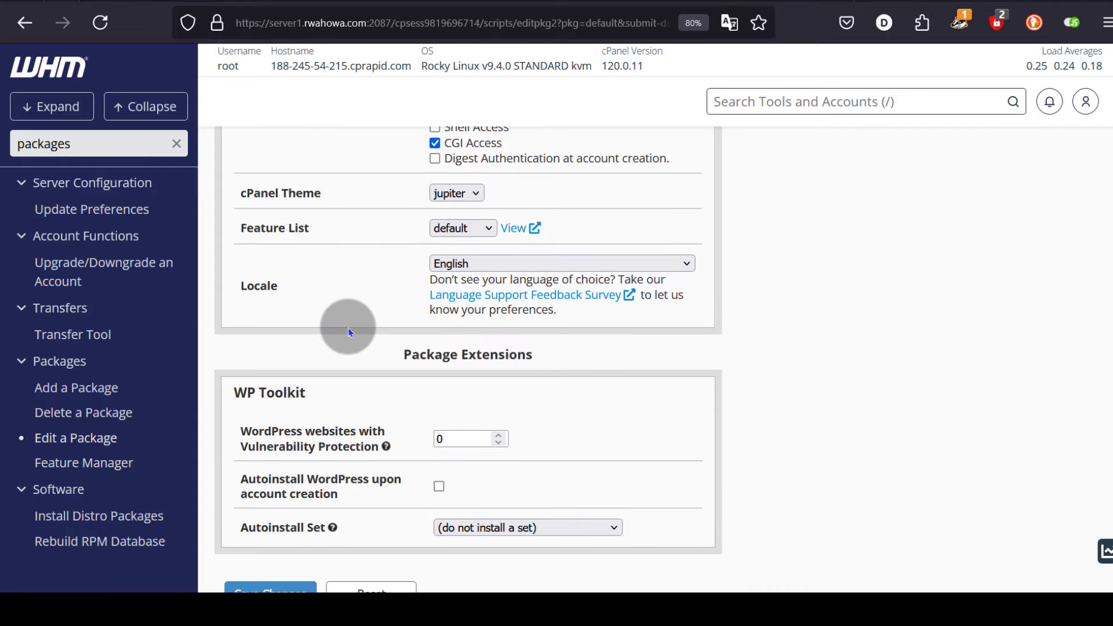
pyautogui.click(258, 221)
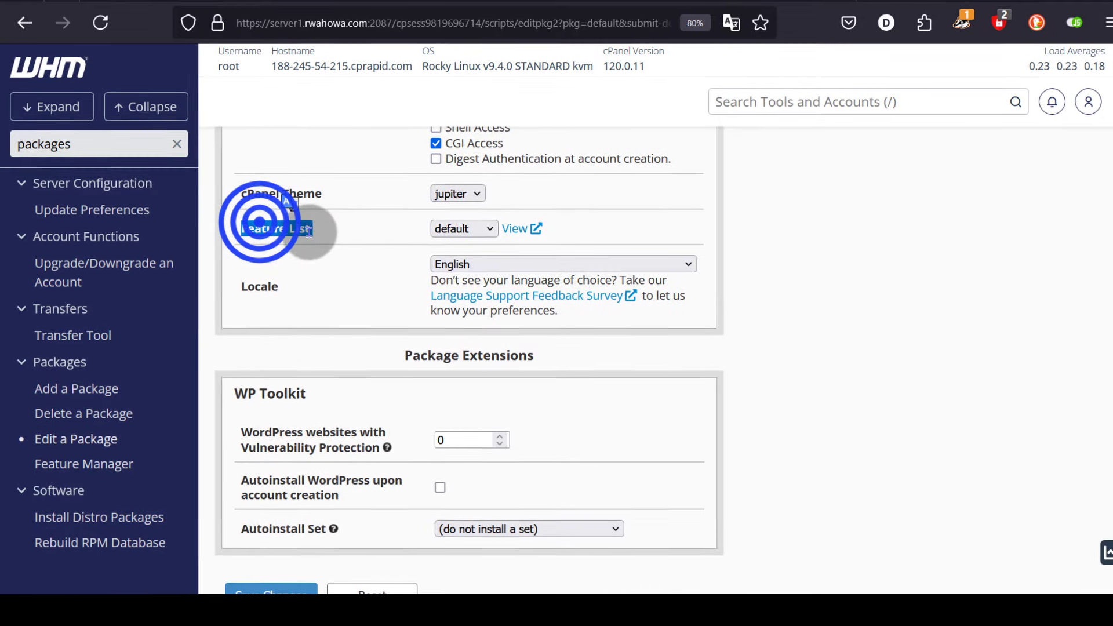
pyautogui.moveTo(315, 224); pyautogui.dragTo(234, 234)
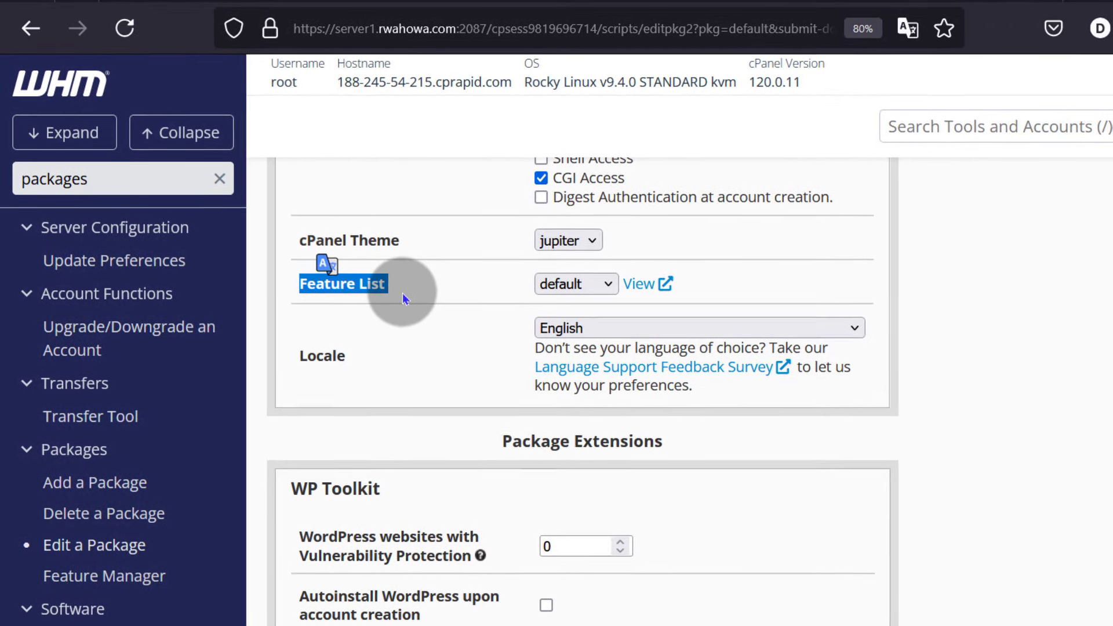
pyautogui.click(347, 272)
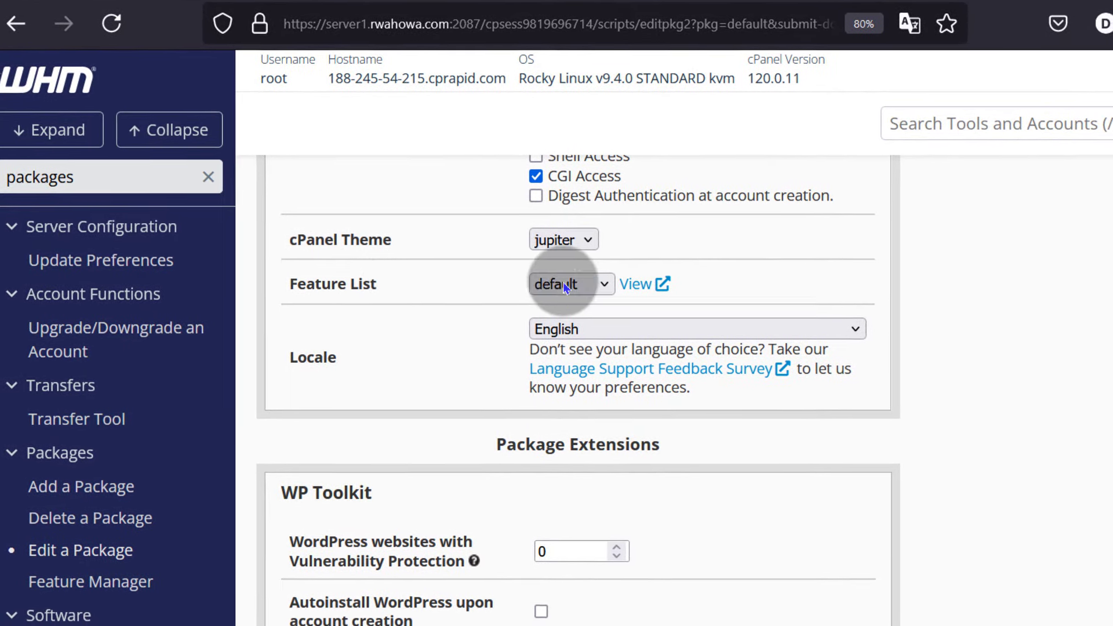
# - Enable Zone Editor (AAAA, CAA, DMARC, SRV, TXT) and Zone Editor (A, CNAME, MX) in the default feature list, and save
pyautogui.click(589, 272)
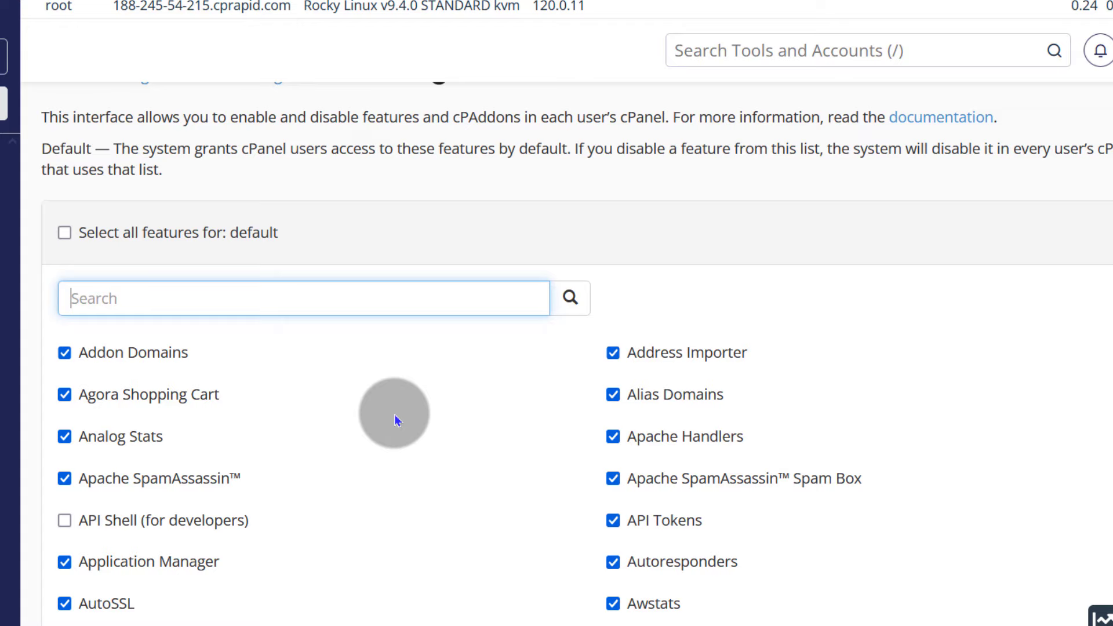
pyautogui.scroll(-8, 641, 154)
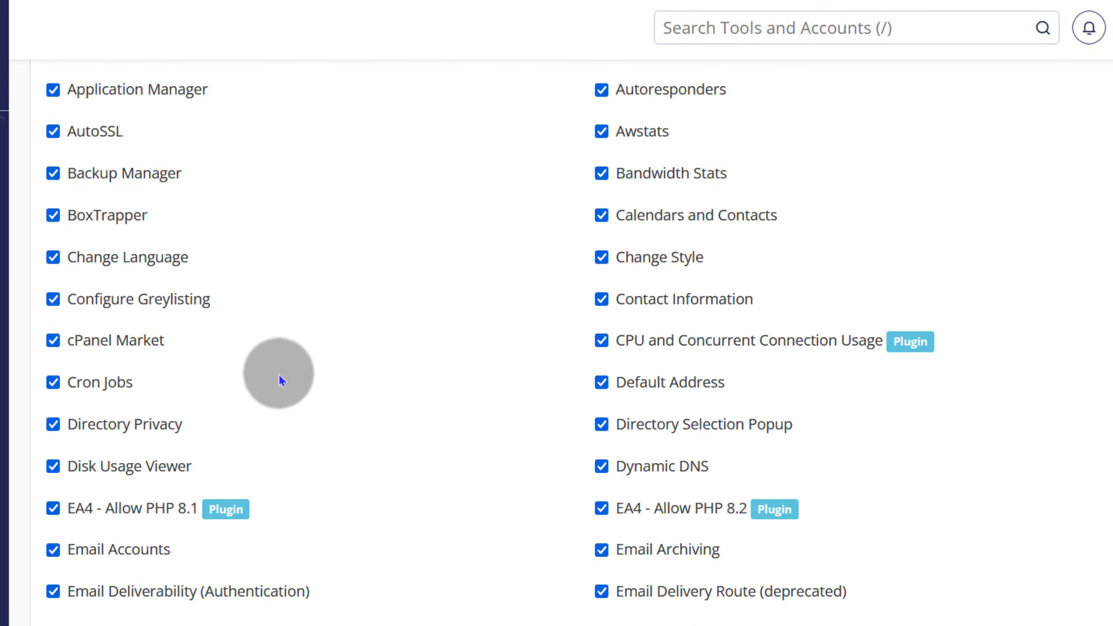
pyautogui.scroll(-2, 280, 380)
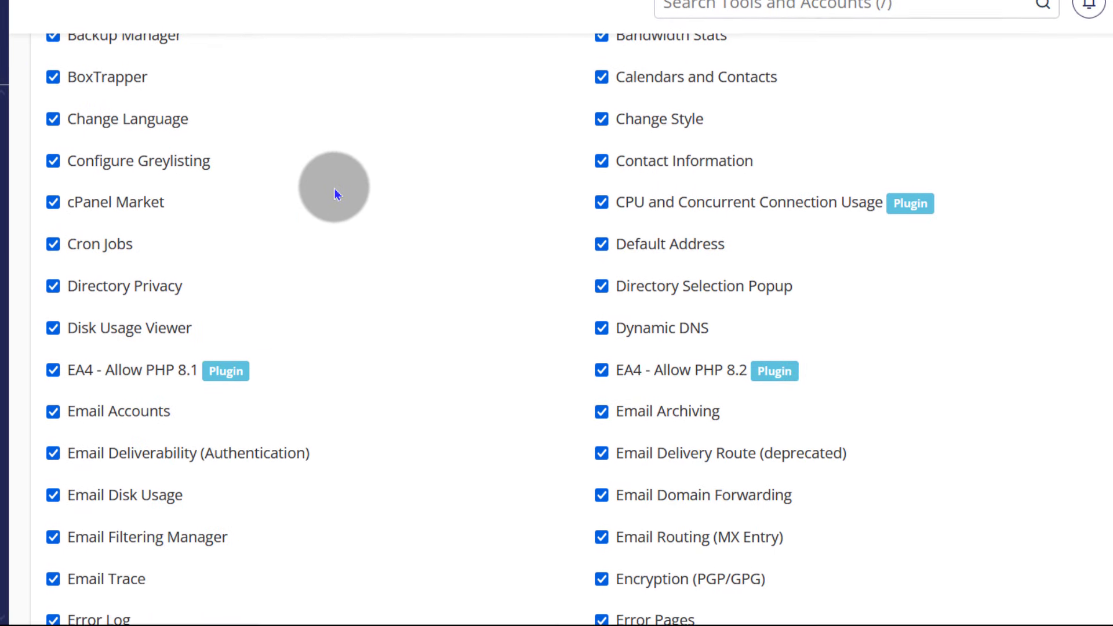
pyautogui.scroll(-4, 495, 486)
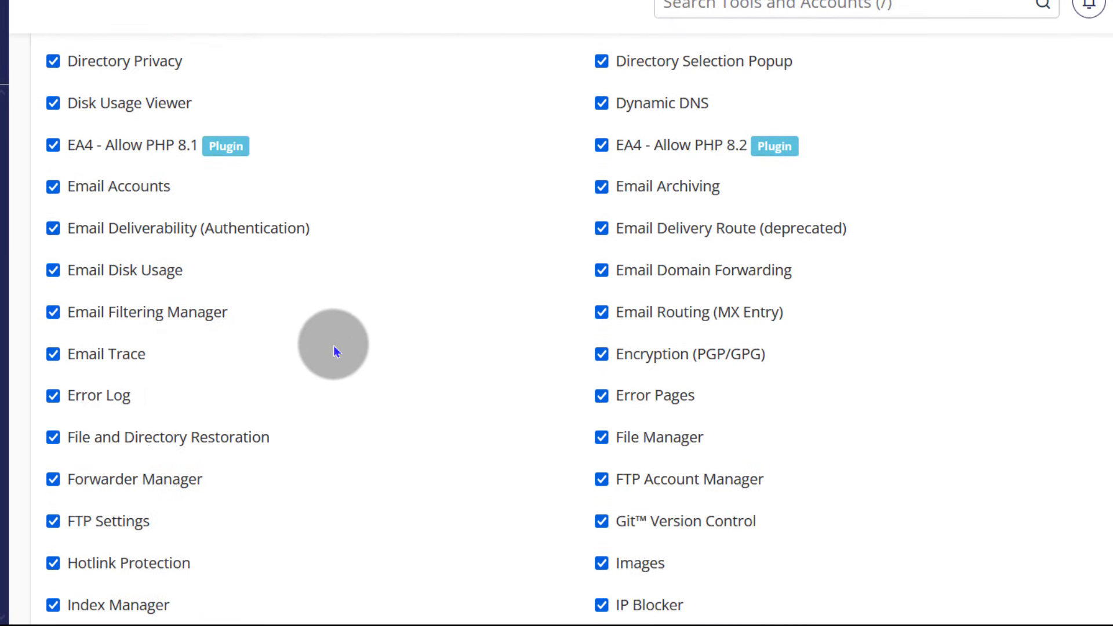
pyautogui.scroll(-4, 408, 352)
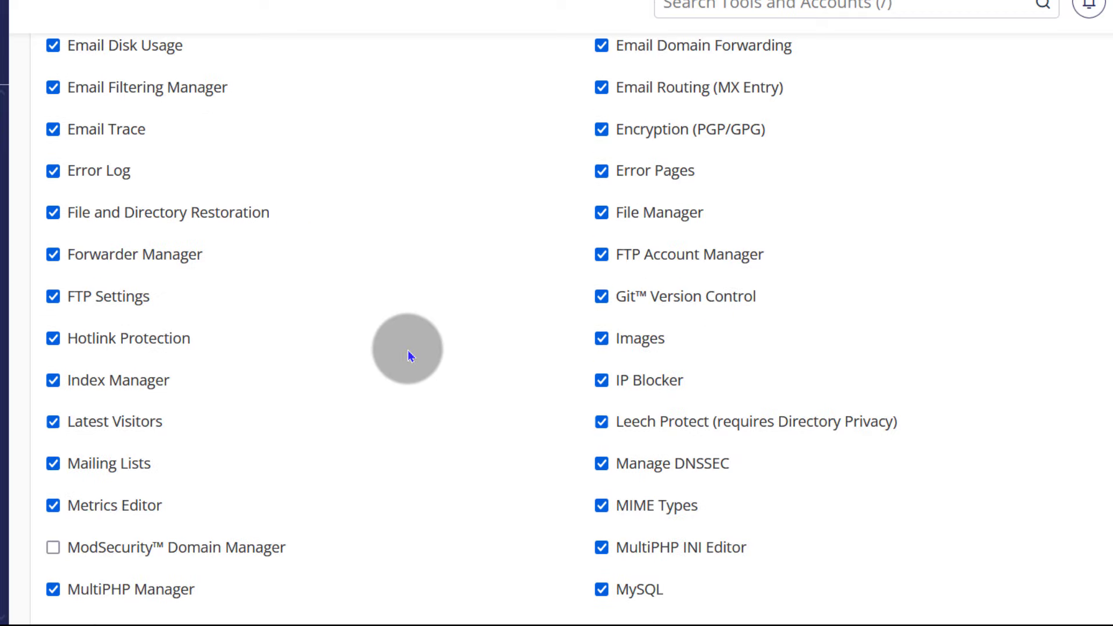
pyautogui.scroll(-8, 408, 352)
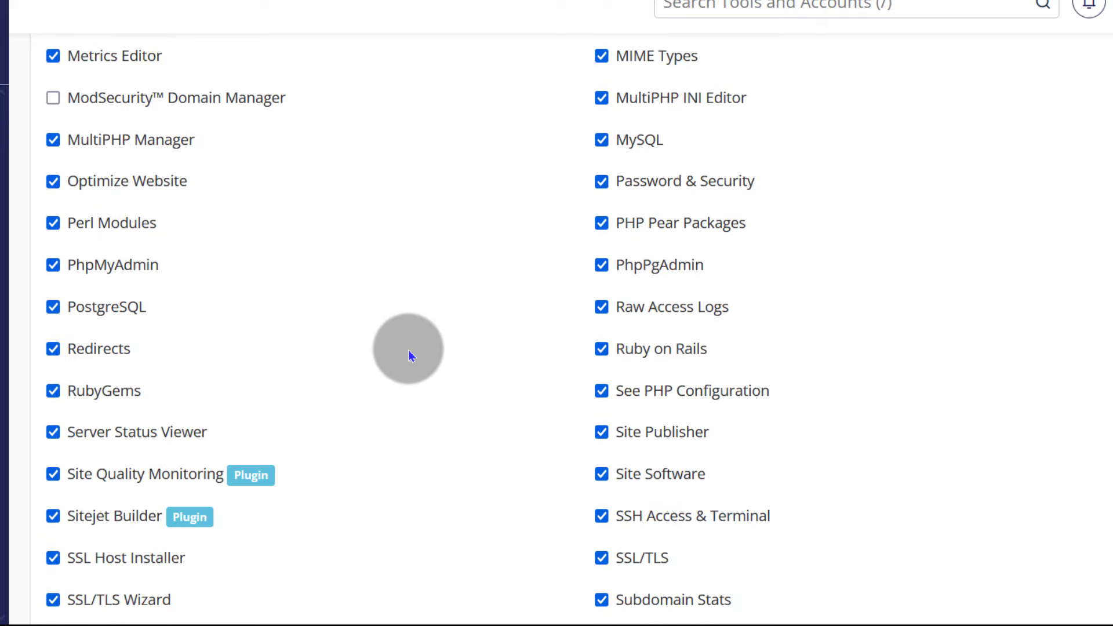
pyautogui.scroll(-10, 409, 354)
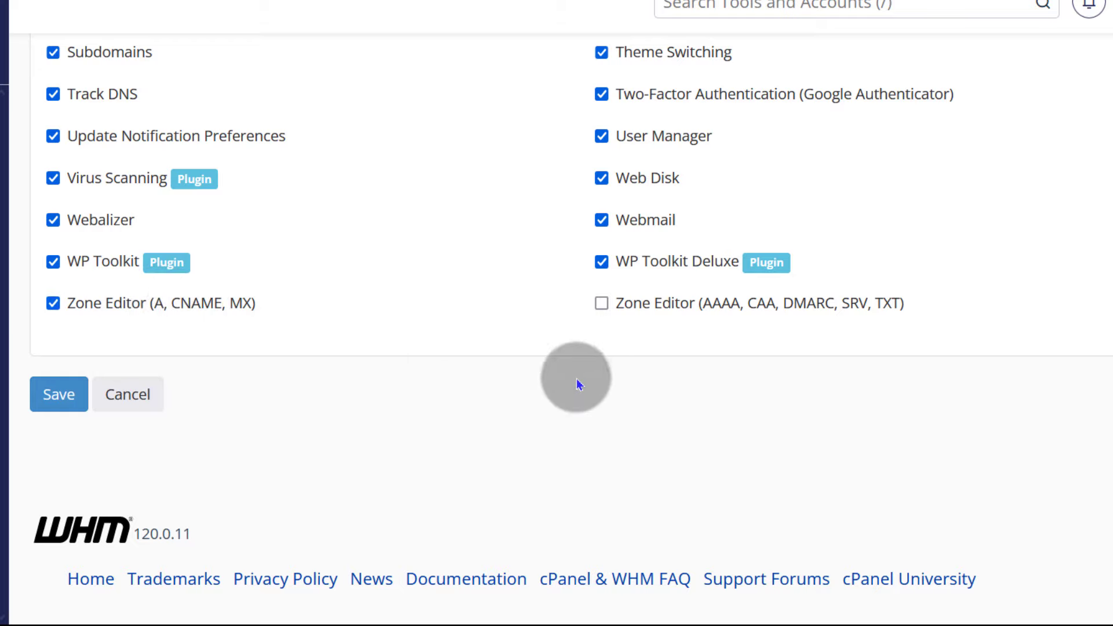
pyautogui.click(601, 304)
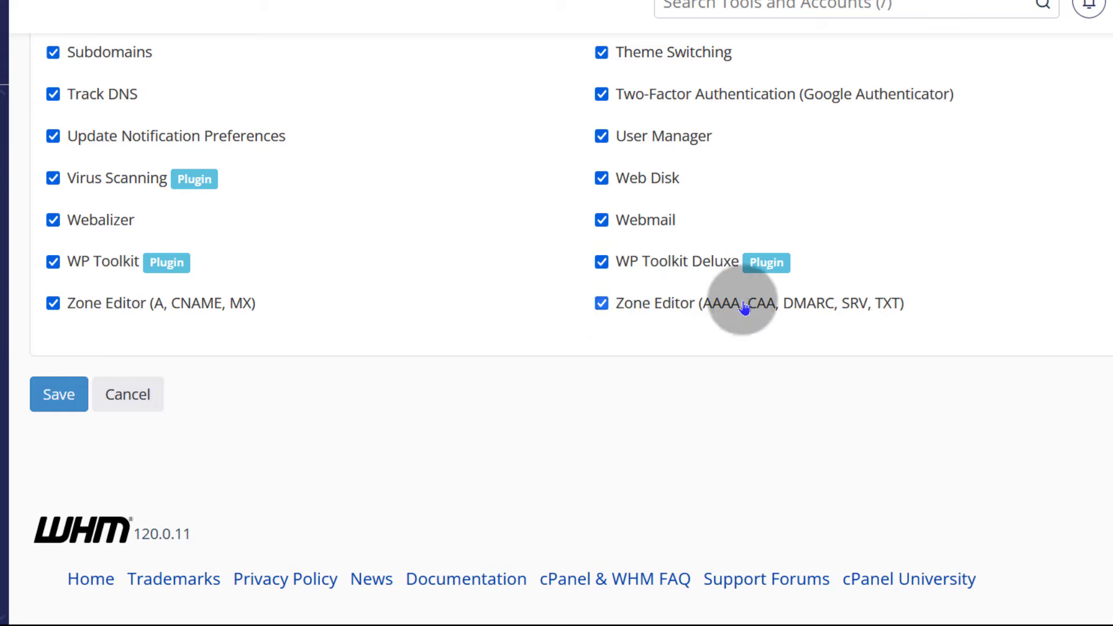
pyautogui.click(54, 303)
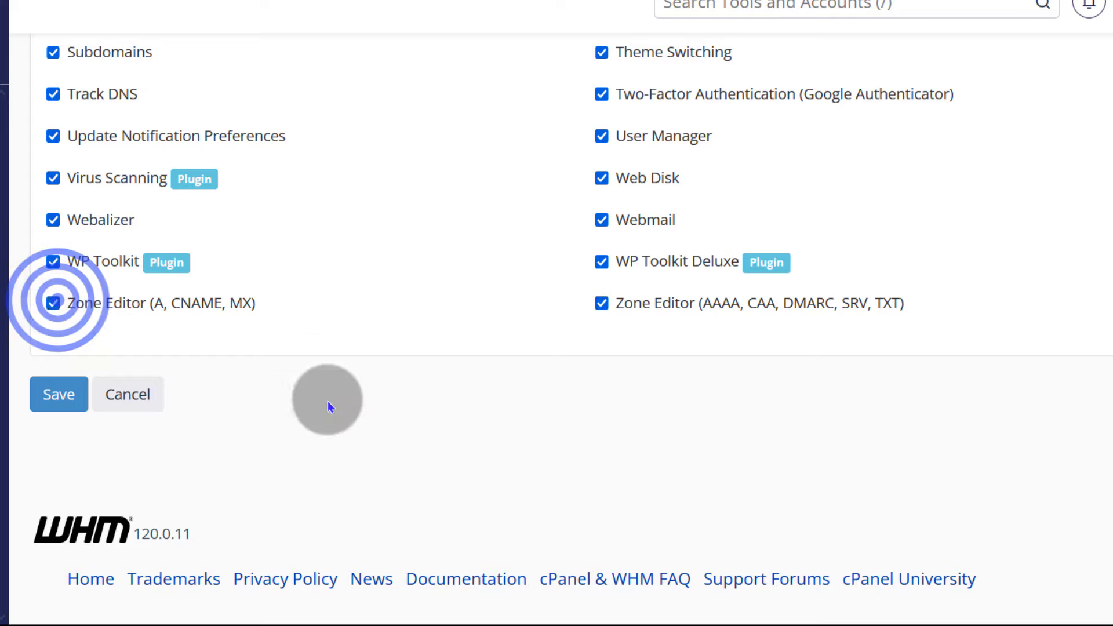
pyautogui.click(56, 399)
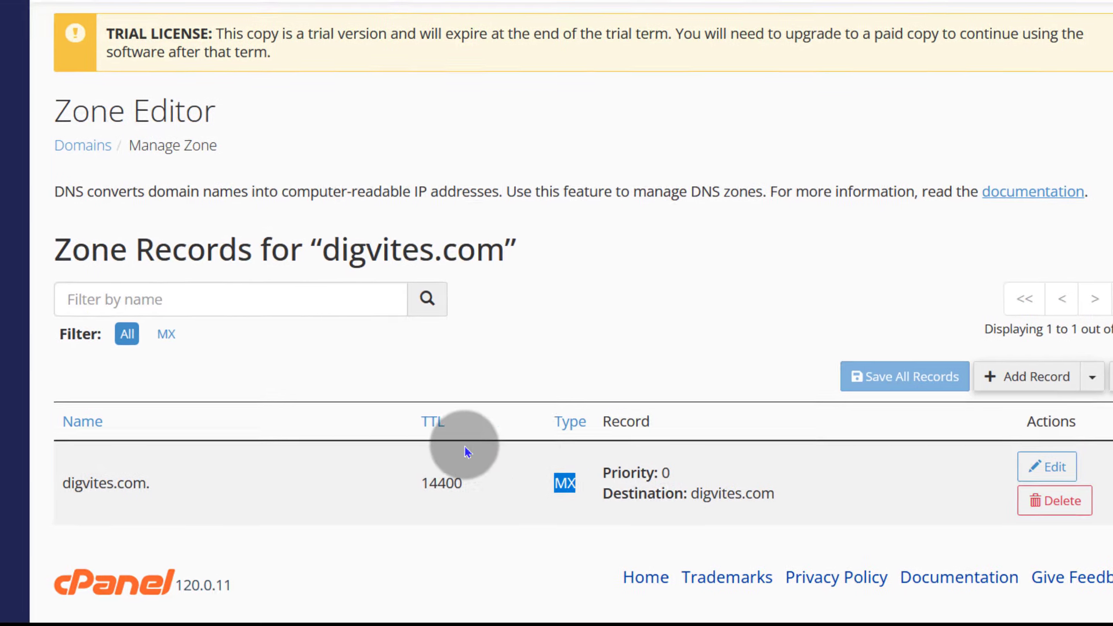
# - Reload the digvites.com Zone Editor page and scroll down to the new TXT records
pyautogui.click(367, 335)
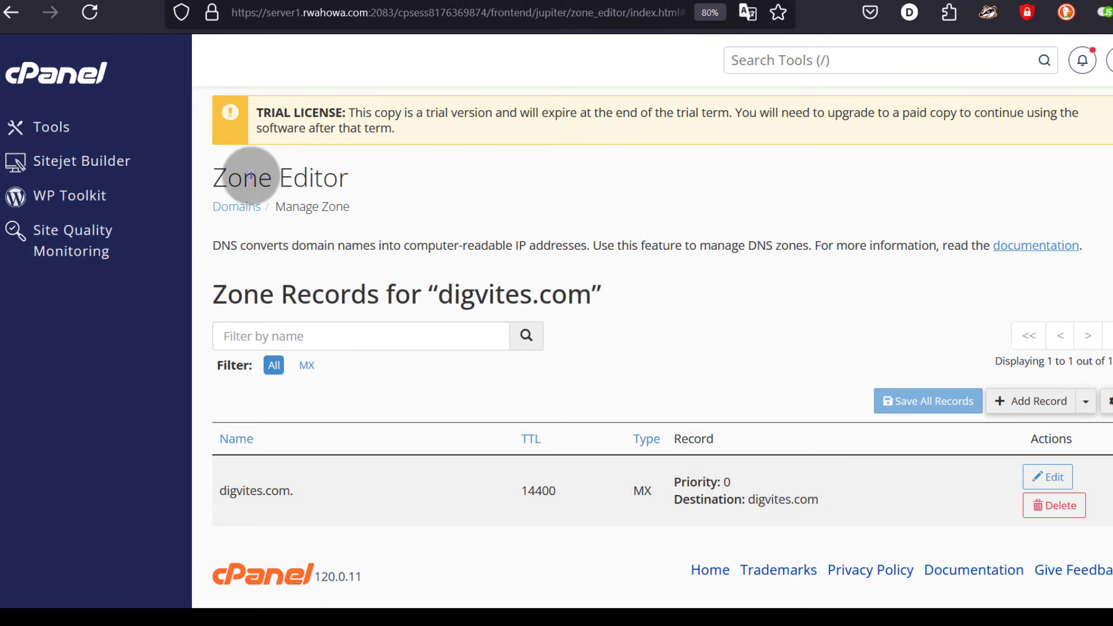
pyautogui.click(89, 13)
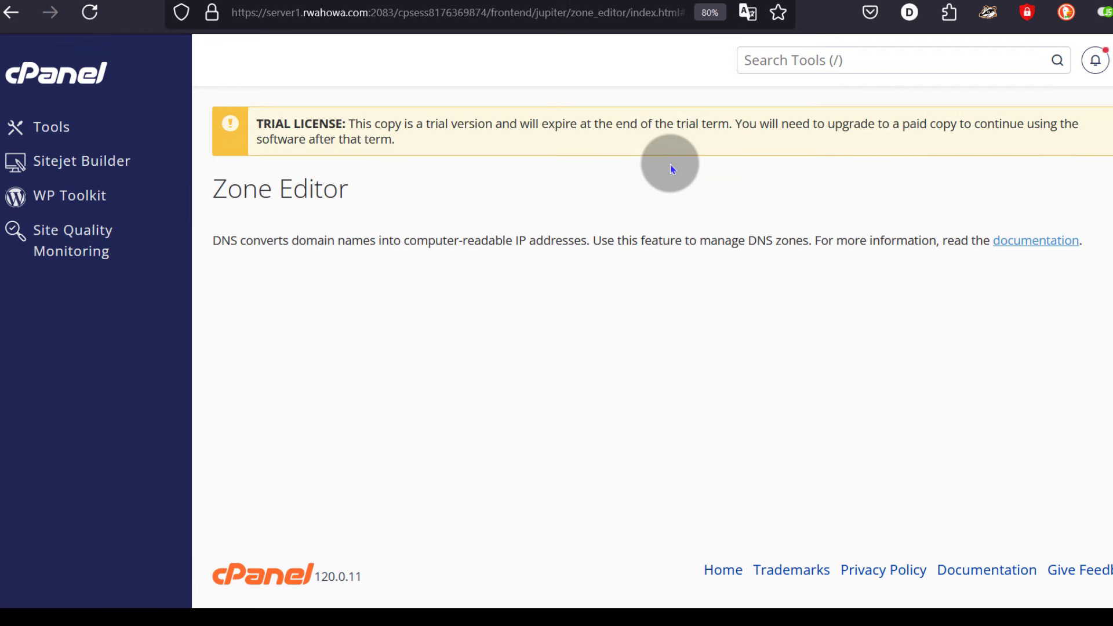
pyautogui.scroll(-10, 681, 281)
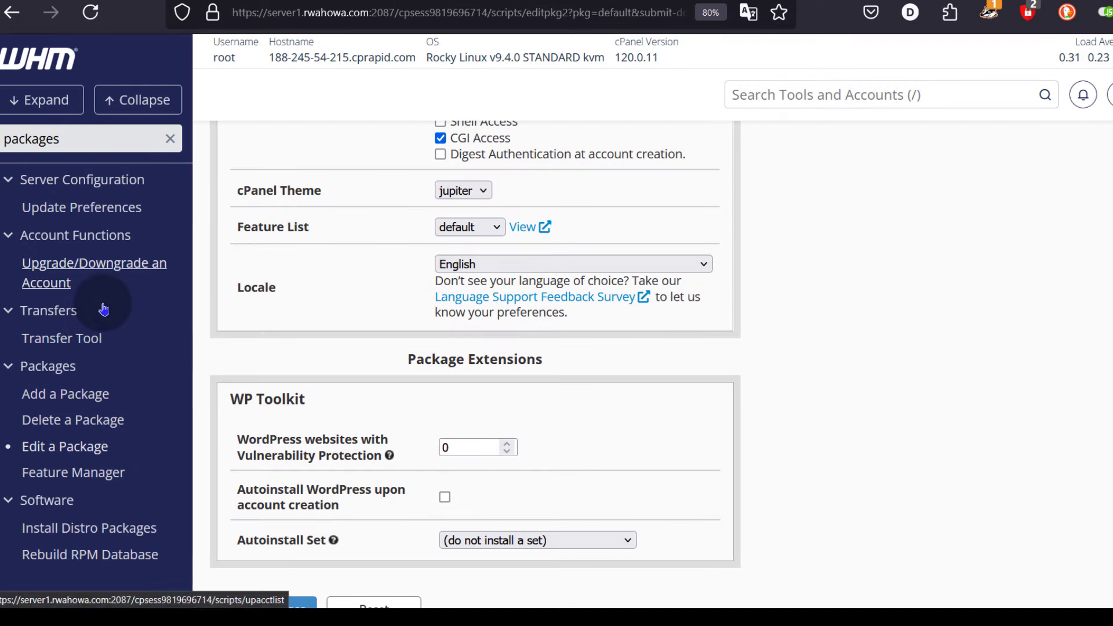
# - Search WHM tools for 'dki' and open Enable DKIM/SPF Globally
pyautogui.scroll(-3, 103, 309)
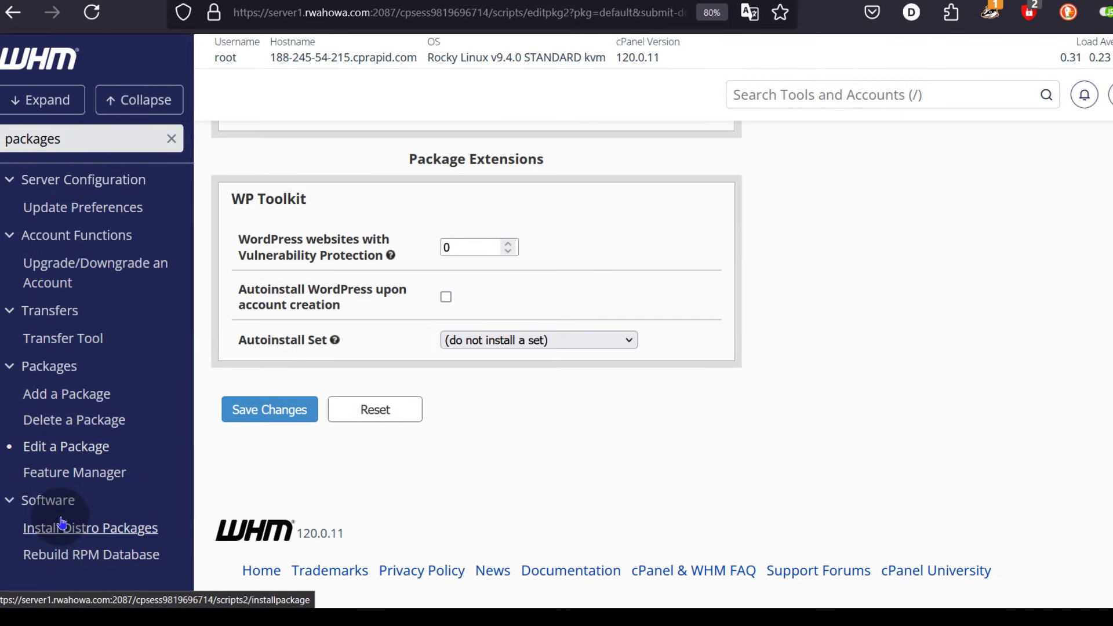
pyautogui.doubleClick(82, 133)
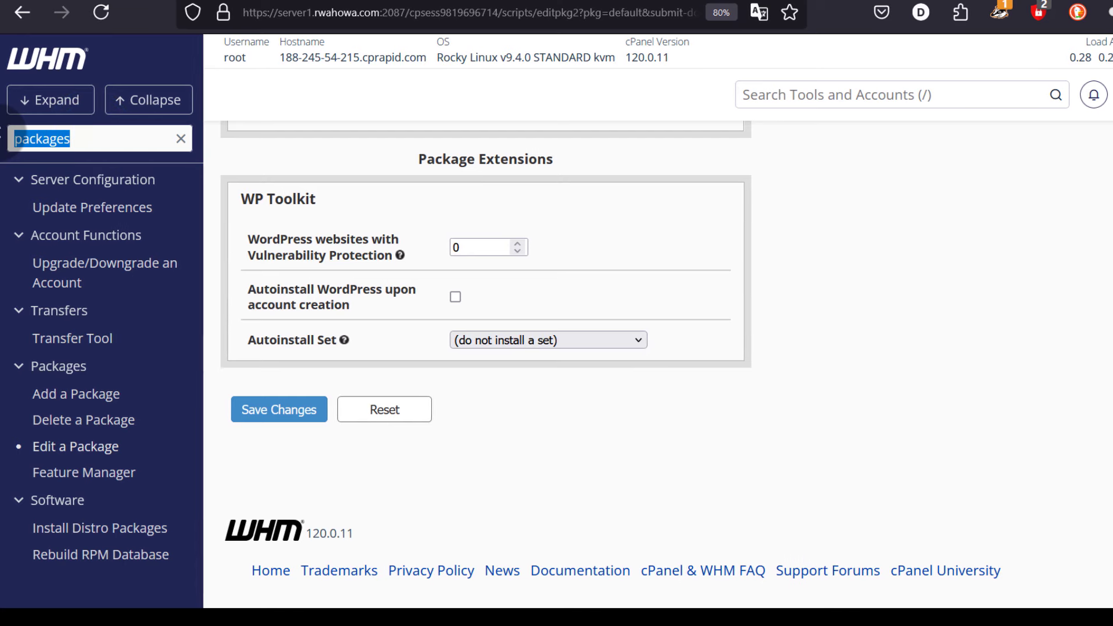
pyautogui.write('dki')
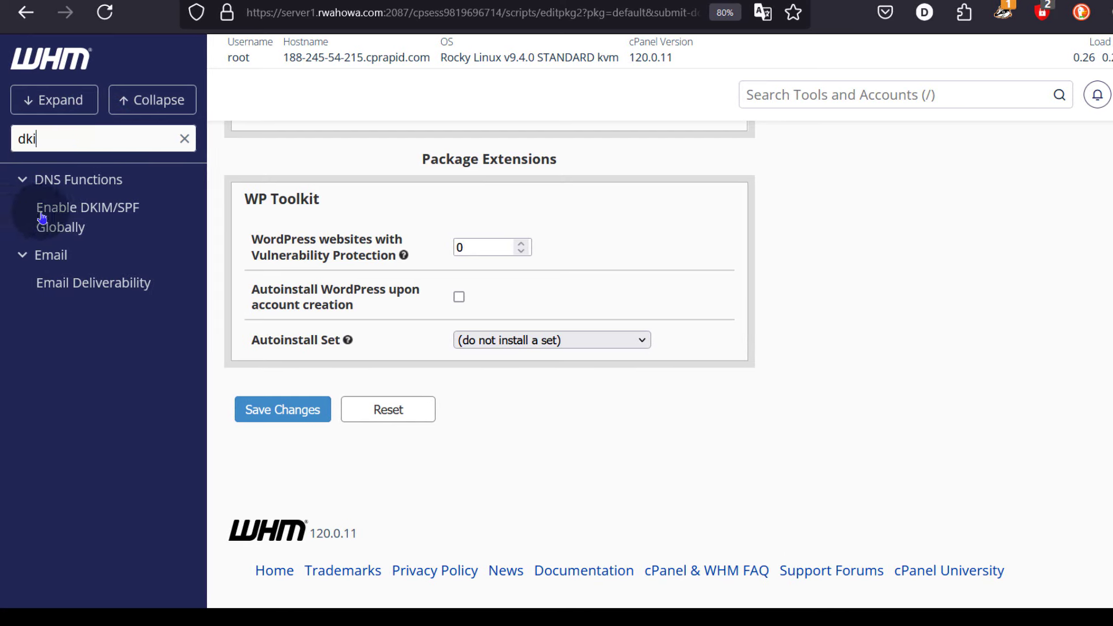
pyautogui.click(68, 219)
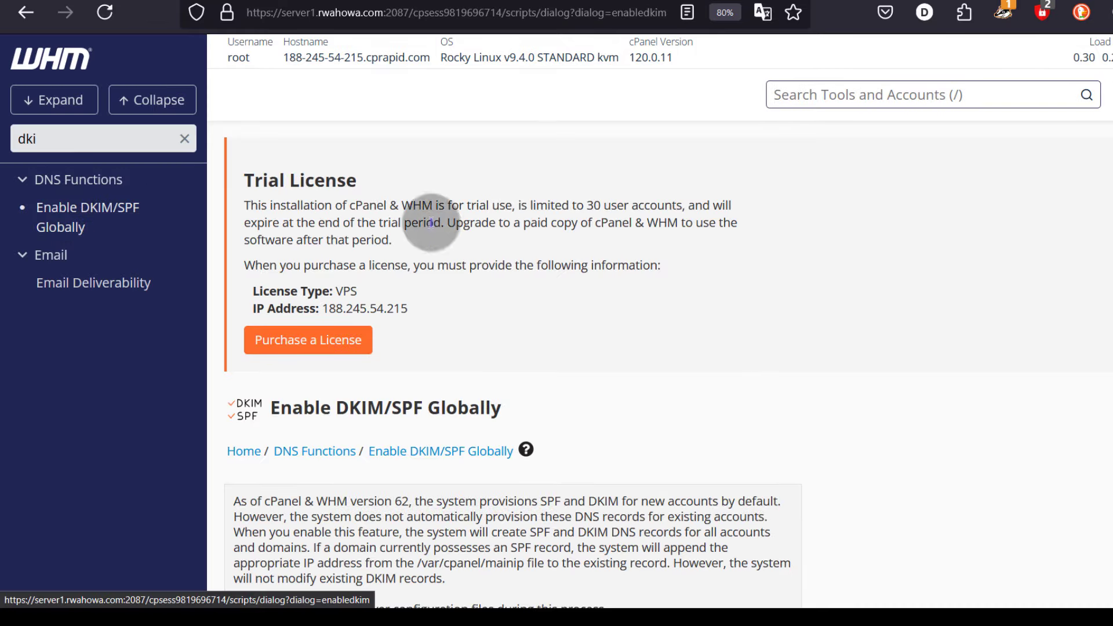
# - Proceed to queue DKIM and SPF for all existing accounts and domains
pyautogui.scroll(-2, 496, 300)
pyautogui.scroll(-3, 496, 300)
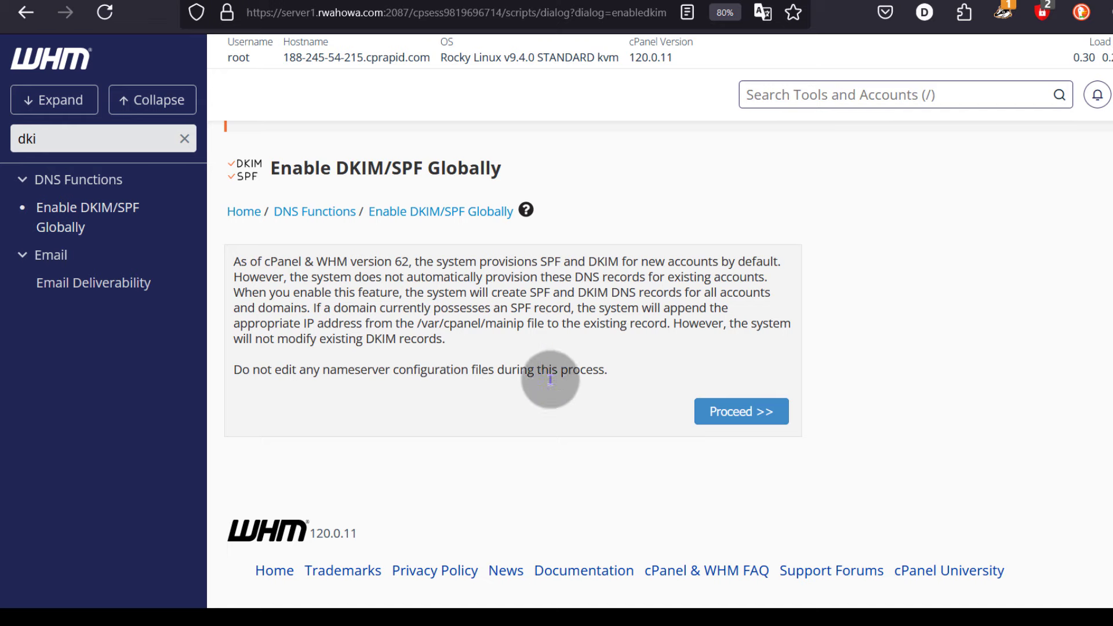
pyautogui.scroll(2, 353, 338)
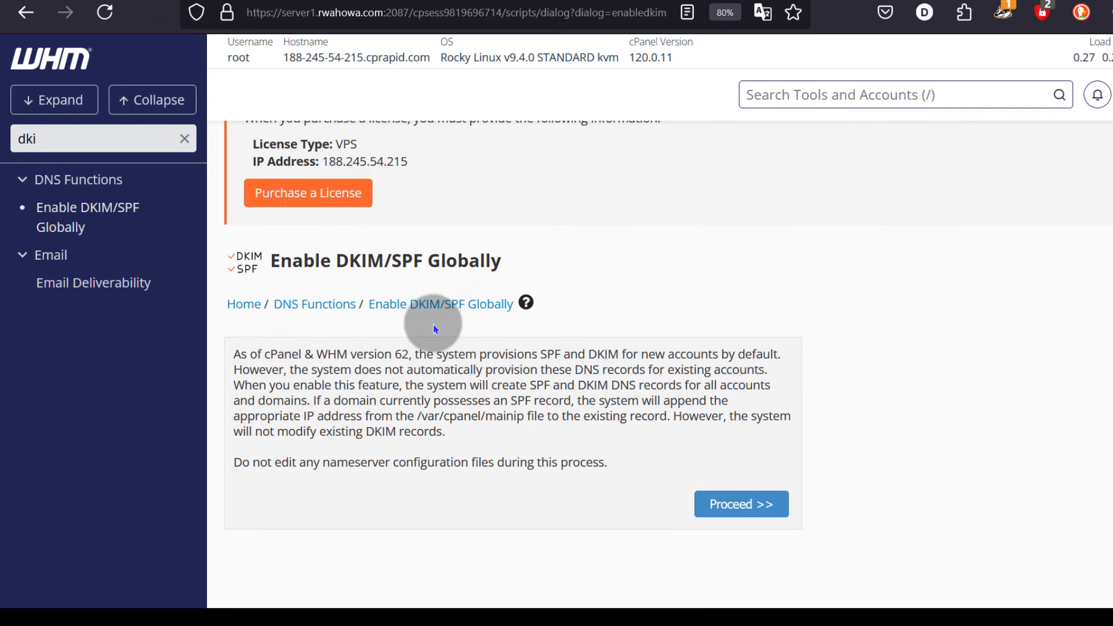
pyautogui.scroll(-2, 434, 325)
pyautogui.click(757, 413)
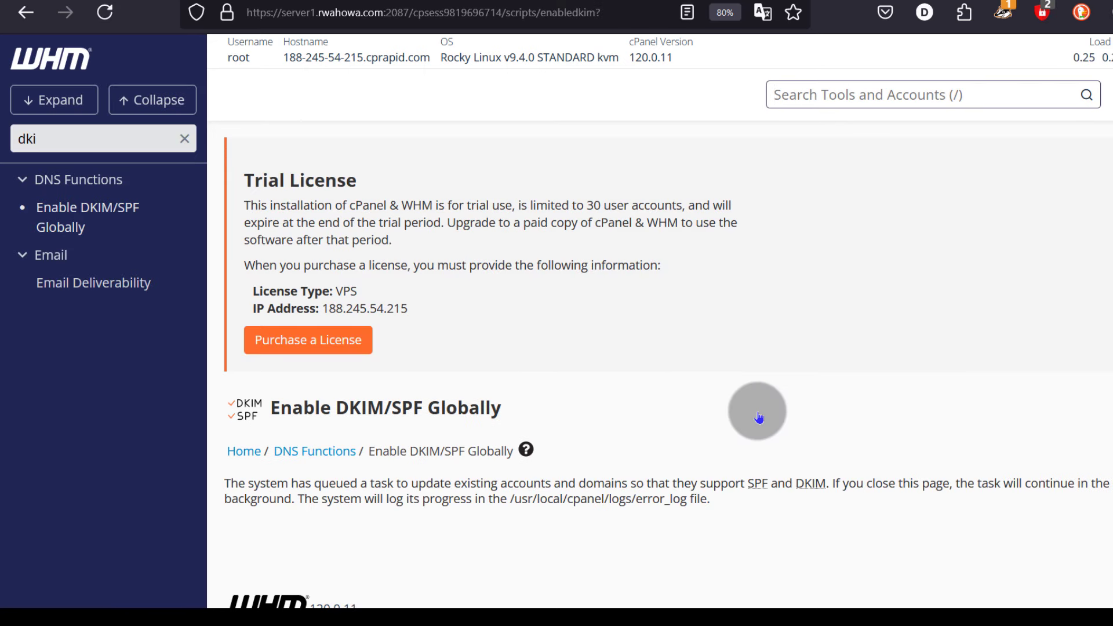
pyautogui.scroll(-2, 552, 332)
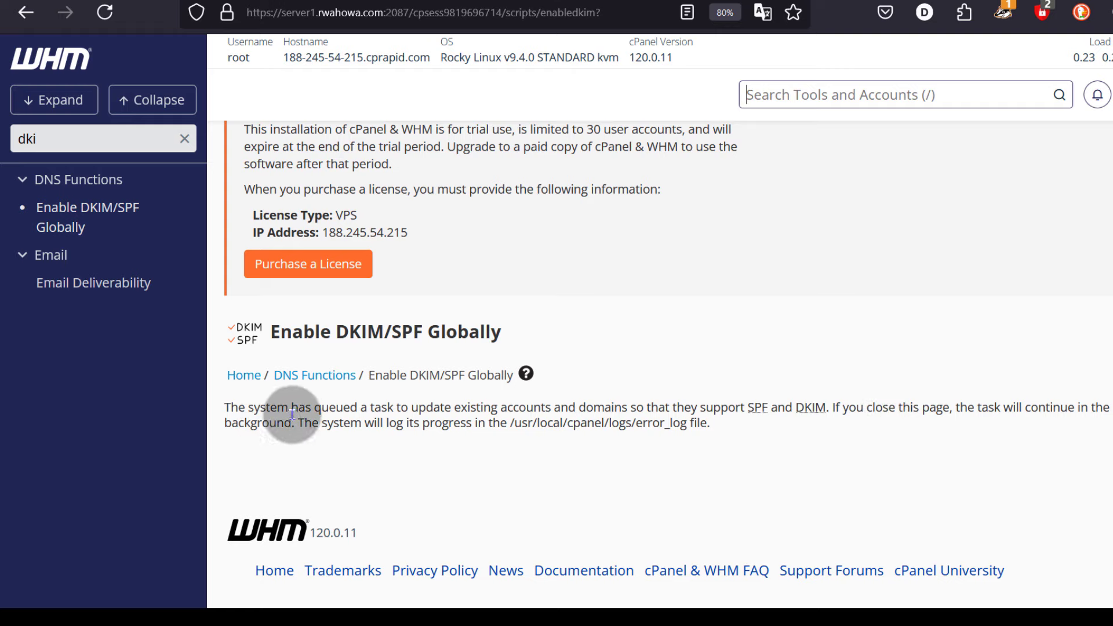
pyautogui.moveTo(333, 332); pyautogui.dragTo(428, 333)
pyautogui.scroll(2, 576, 454)
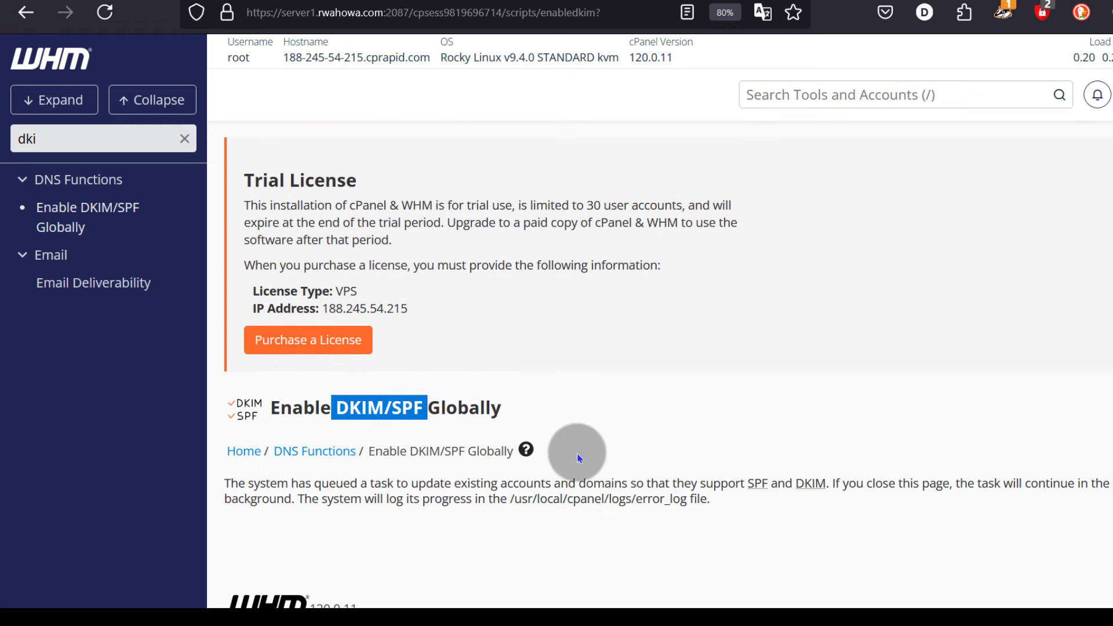
pyautogui.click(643, 411)
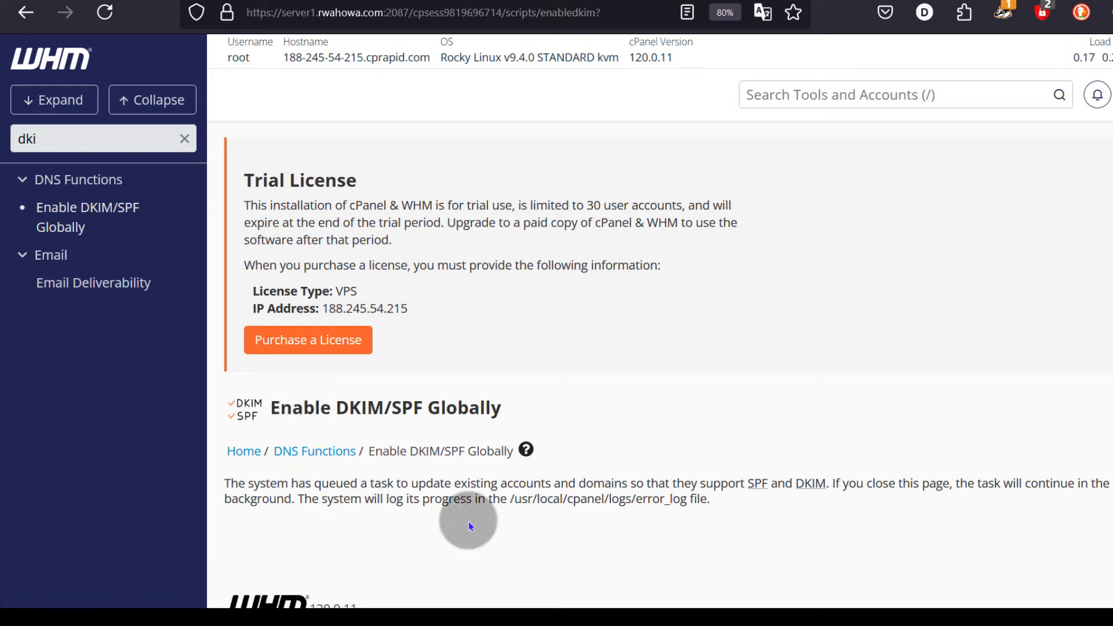
# - Go to the DNS Functions page via its breadcrumb and scroll through the DNS tools
pyautogui.click(318, 458)
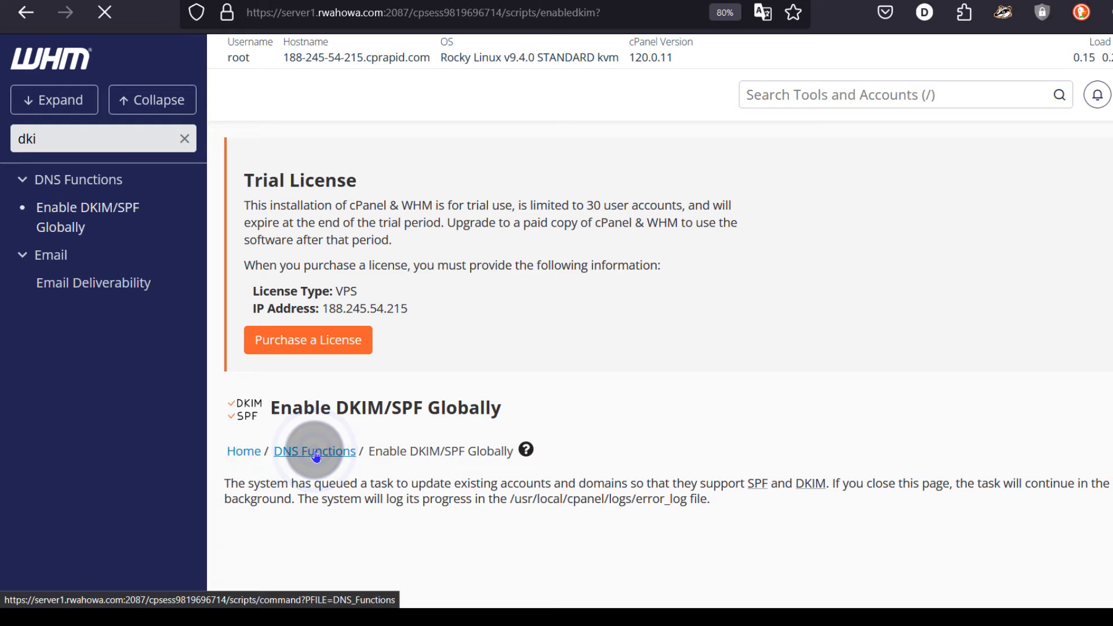
pyautogui.scroll(-6, 360, 286)
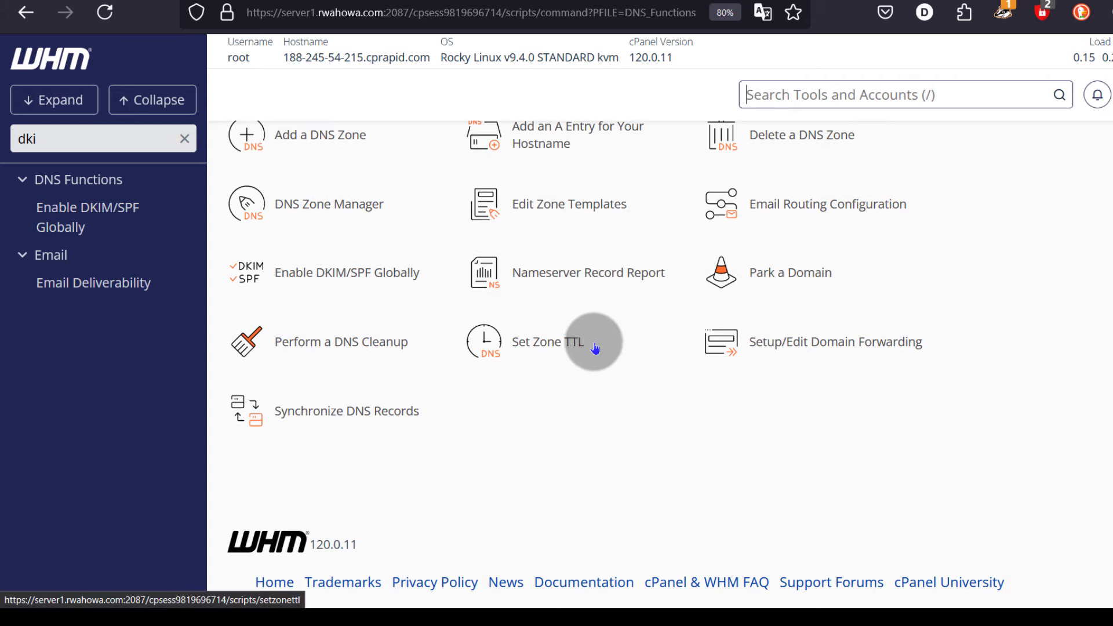
pyautogui.scroll(3, 327, 377)
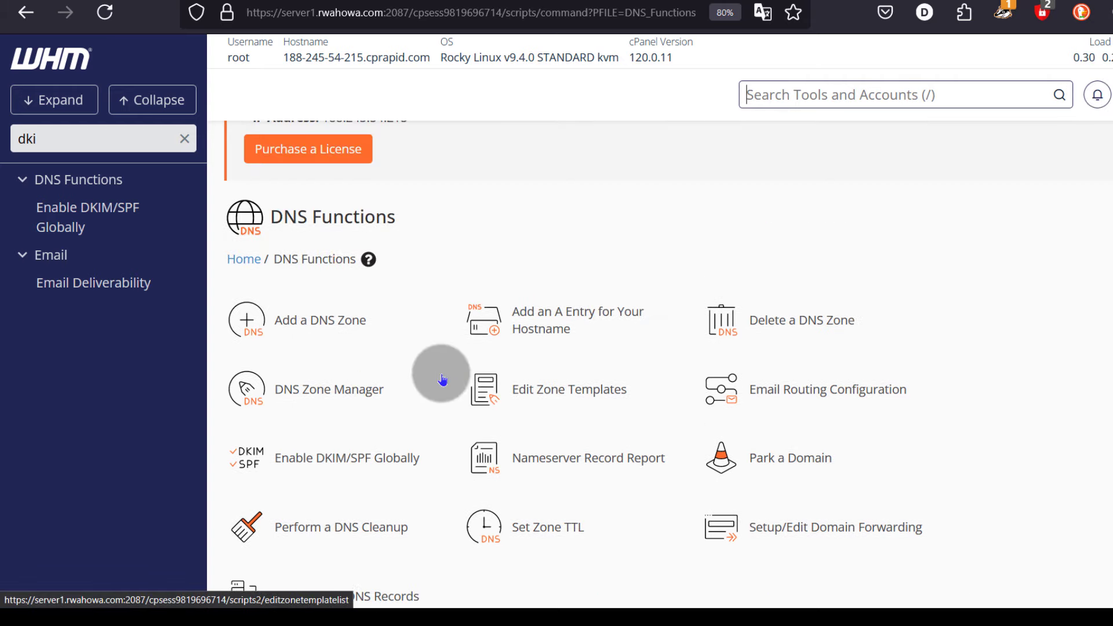
pyautogui.scroll(-3, 658, 342)
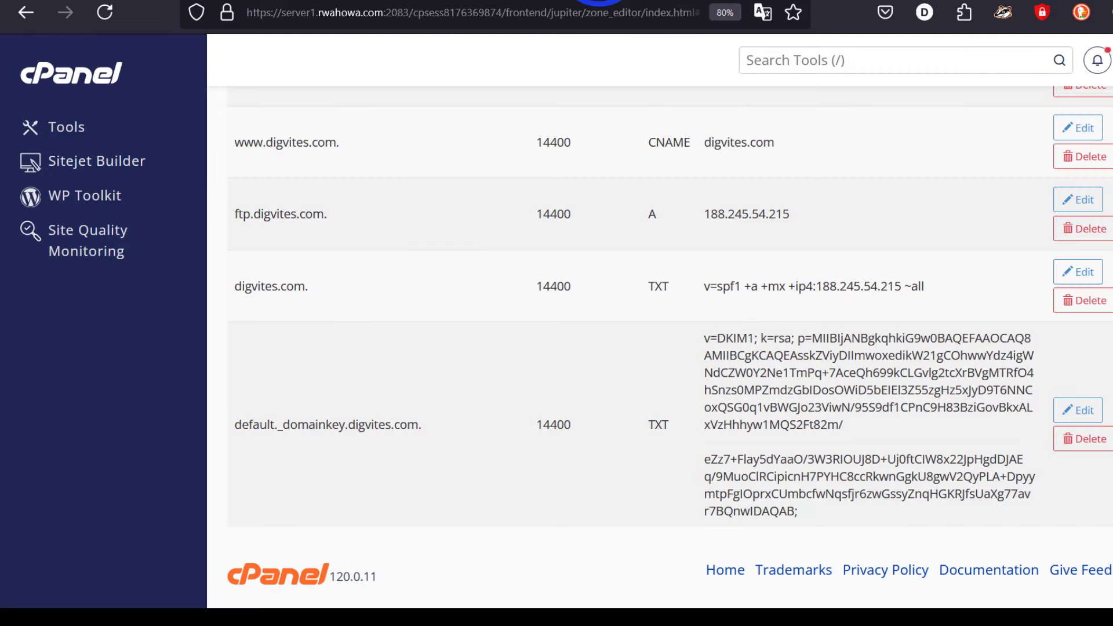
# - Review the digvites.com SPF and DKIM TXT records, then search cPanel tools for 'ssl'
pyautogui.scroll(5, 510, 382)
pyautogui.scroll(5, 510, 385)
pyautogui.scroll(-3, 571, 402)
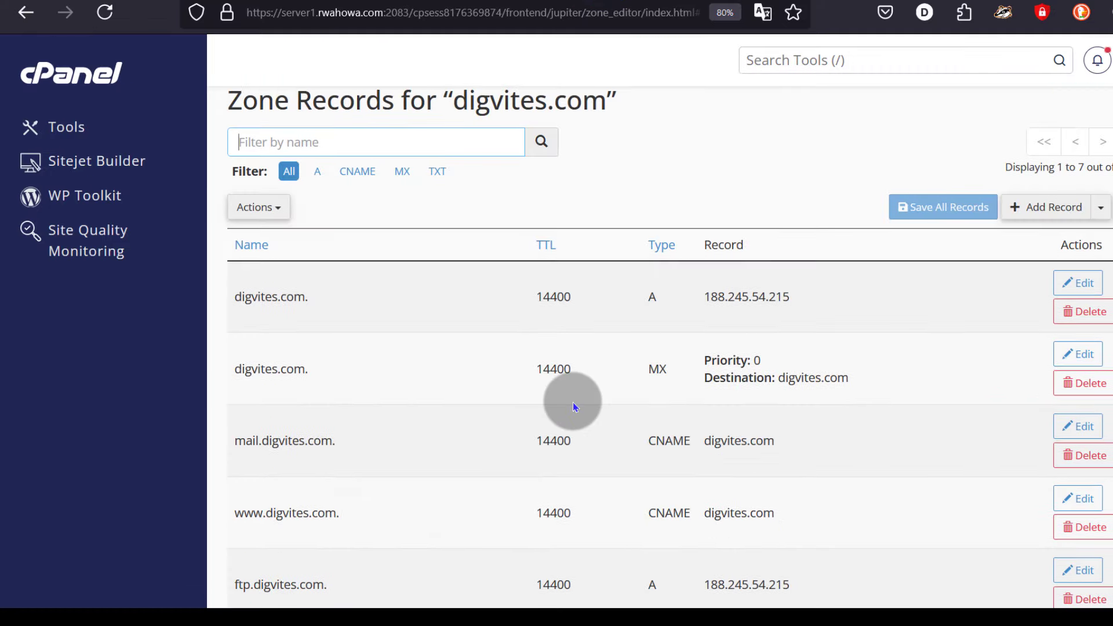
pyautogui.scroll(3, 502, 328)
pyautogui.scroll(-5, 475, 386)
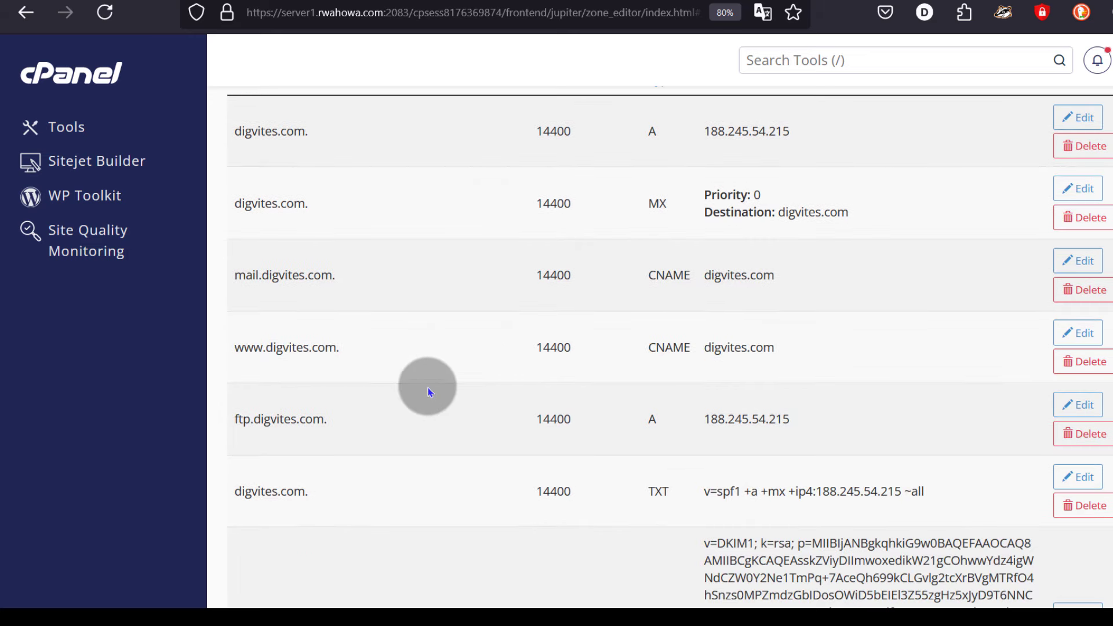
pyautogui.scroll(5, 371, 371)
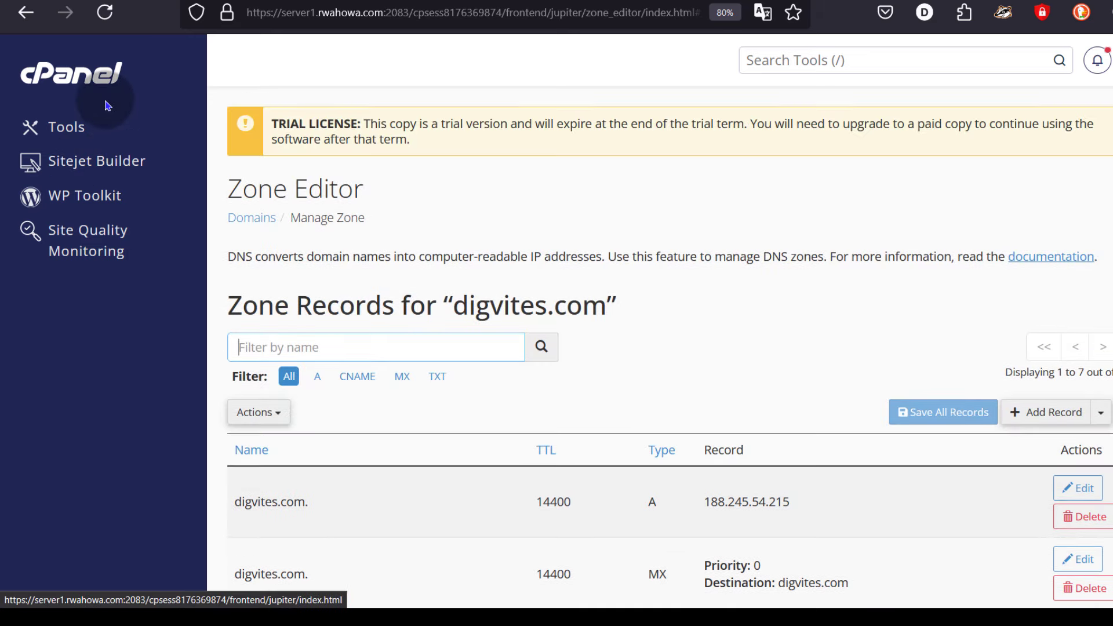
pyautogui.click(846, 60)
pyautogui.write('ssl')
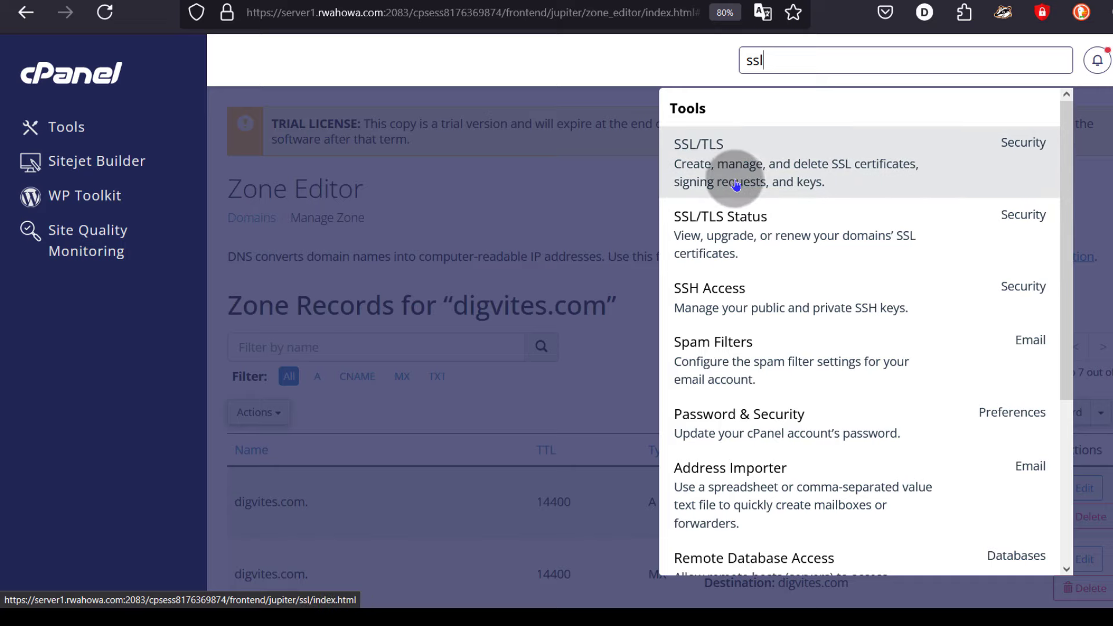
# - Open SSL/TLS and Manage SSL sites to find the digvites.com installed certificate
pyautogui.click(733, 149)
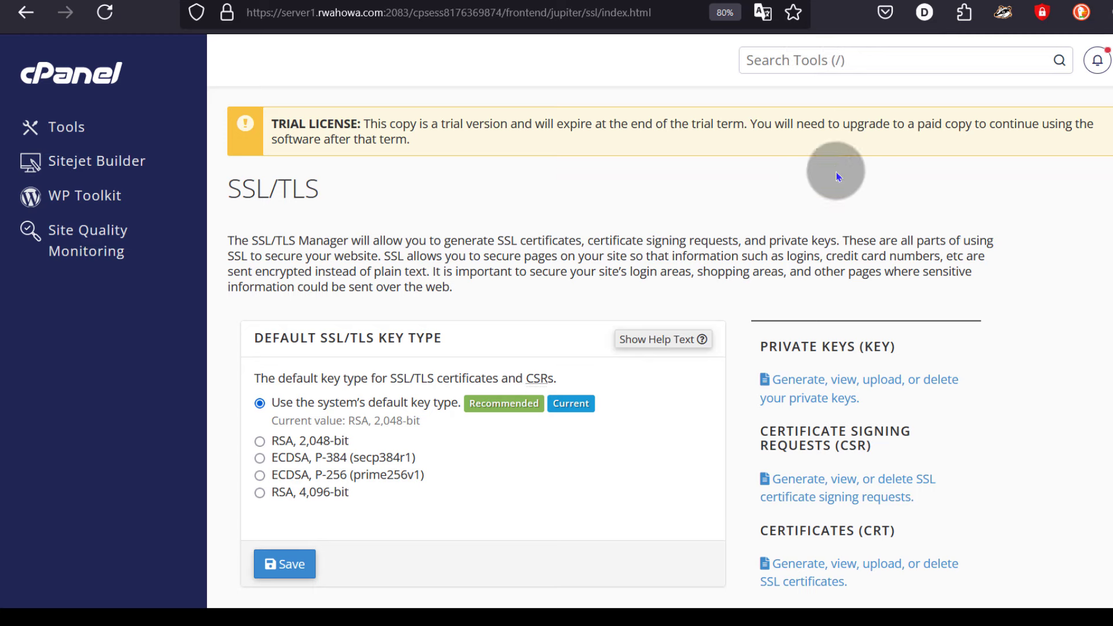
pyautogui.scroll(-3, 586, 299)
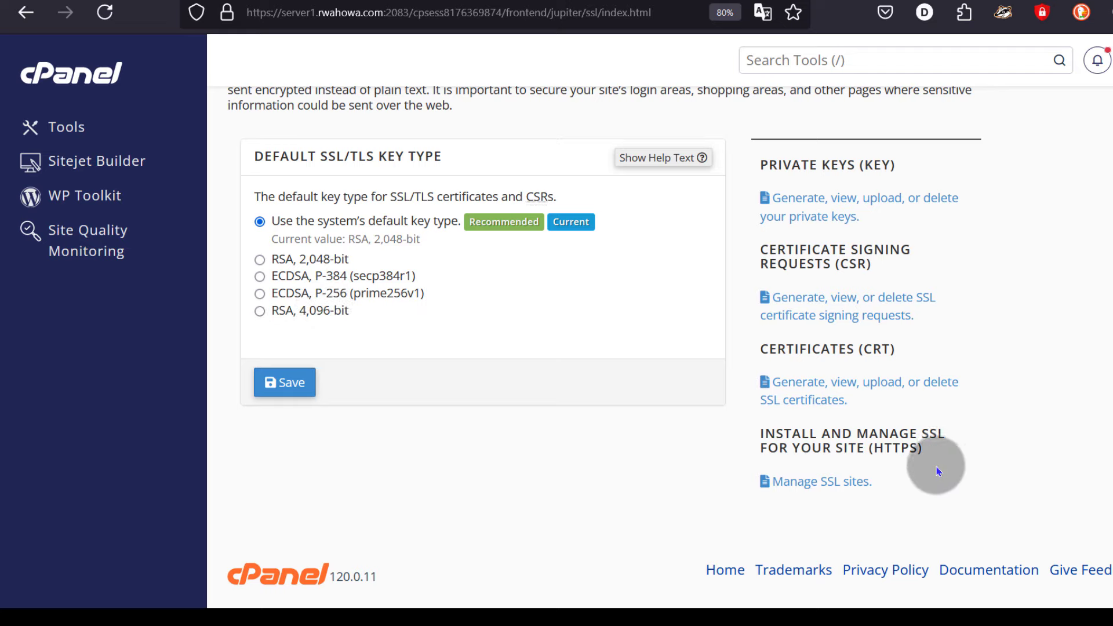
pyautogui.click(818, 481)
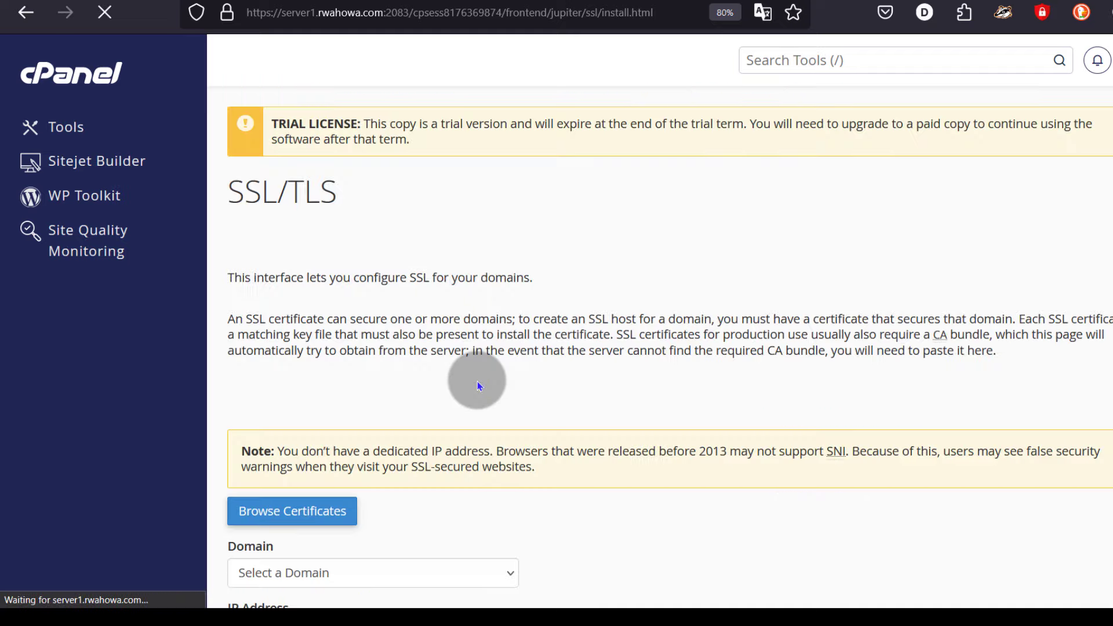
pyautogui.scroll(-10, 396, 339)
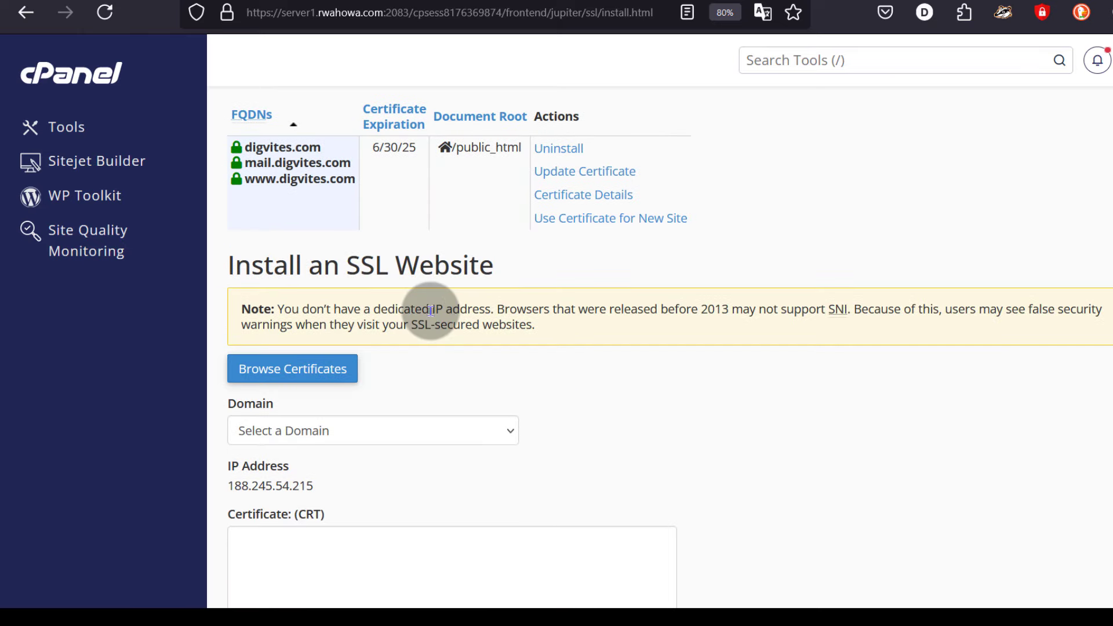
pyautogui.scroll(2, 430, 311)
pyautogui.doubleClick(260, 237)
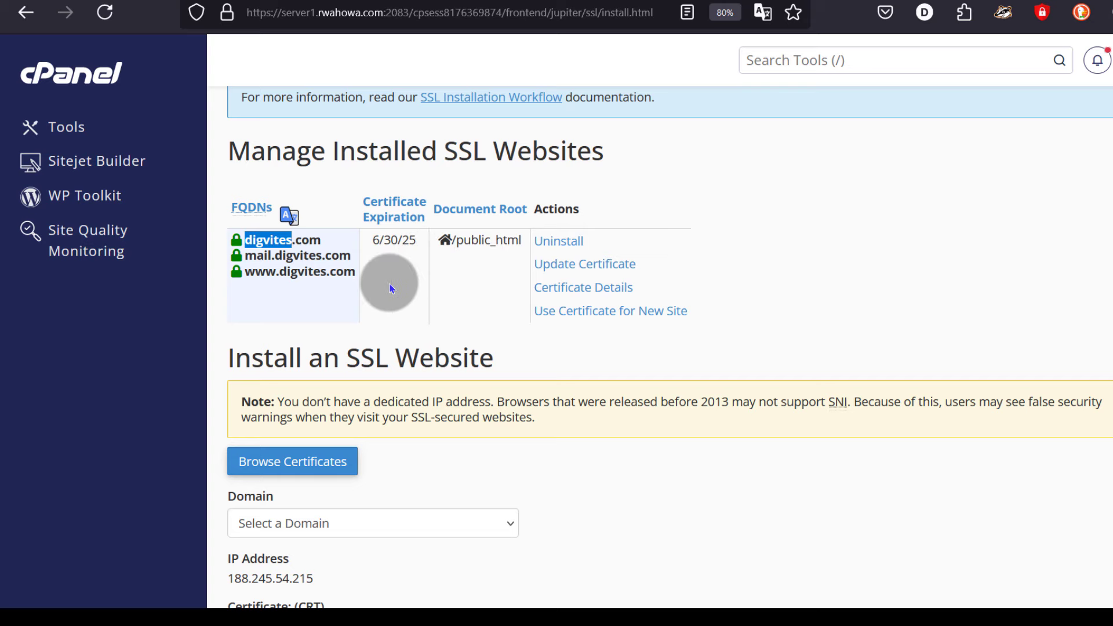
pyautogui.click(823, 293)
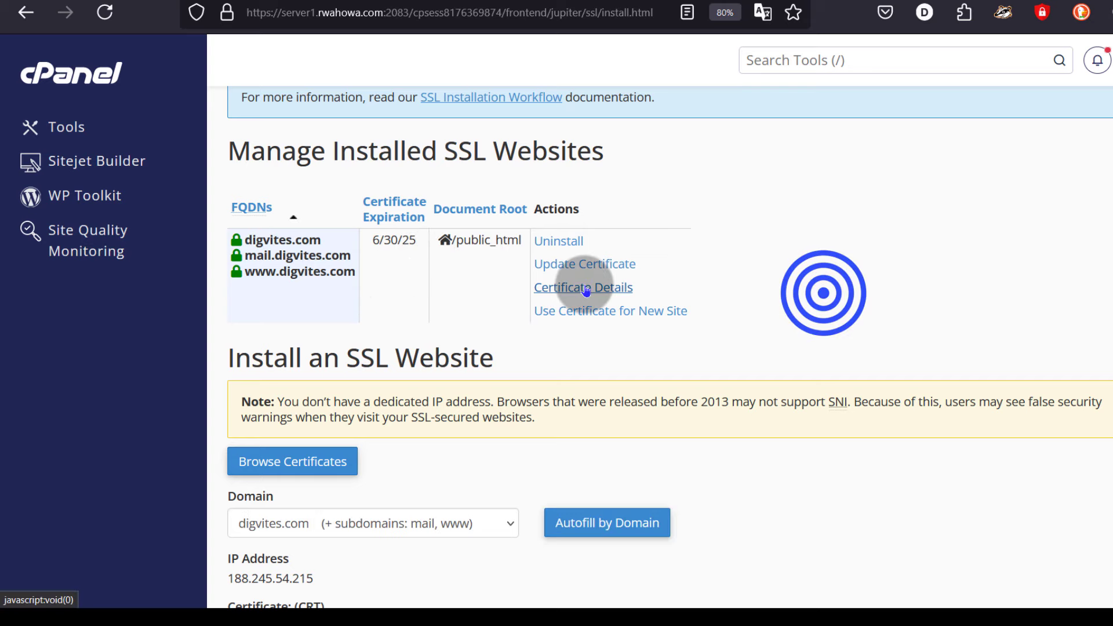
# - Show the certificate details and point out the 6/30/25 expiration date
pyautogui.click(586, 289)
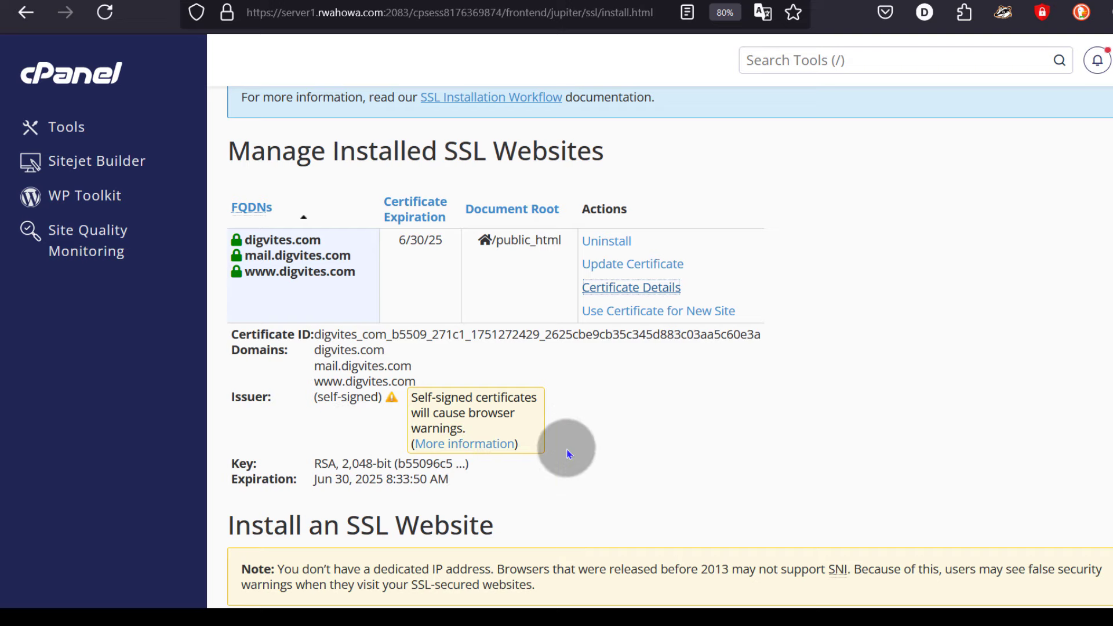
pyautogui.scroll(-3, 568, 458)
pyautogui.scroll(3, 541, 432)
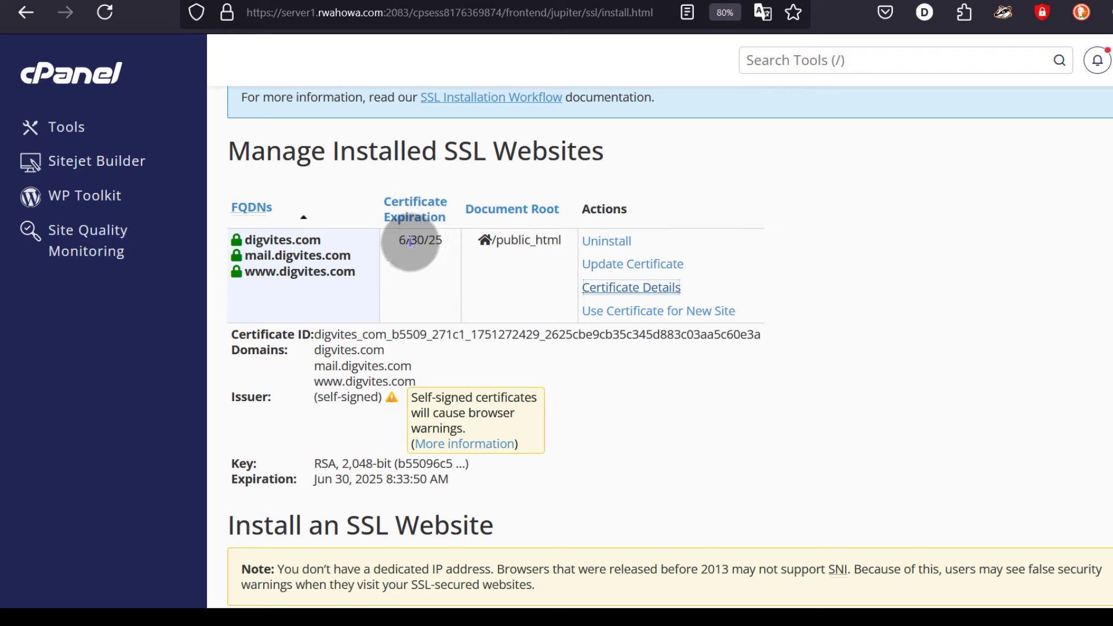
pyautogui.moveTo(398, 243); pyautogui.dragTo(444, 243)
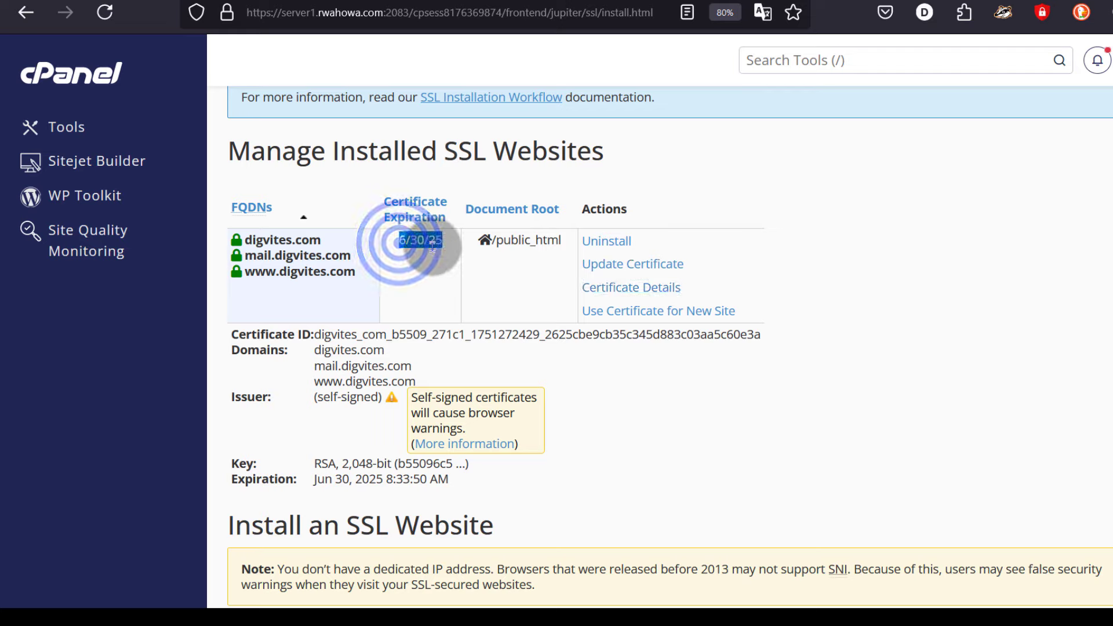
pyautogui.click(423, 254)
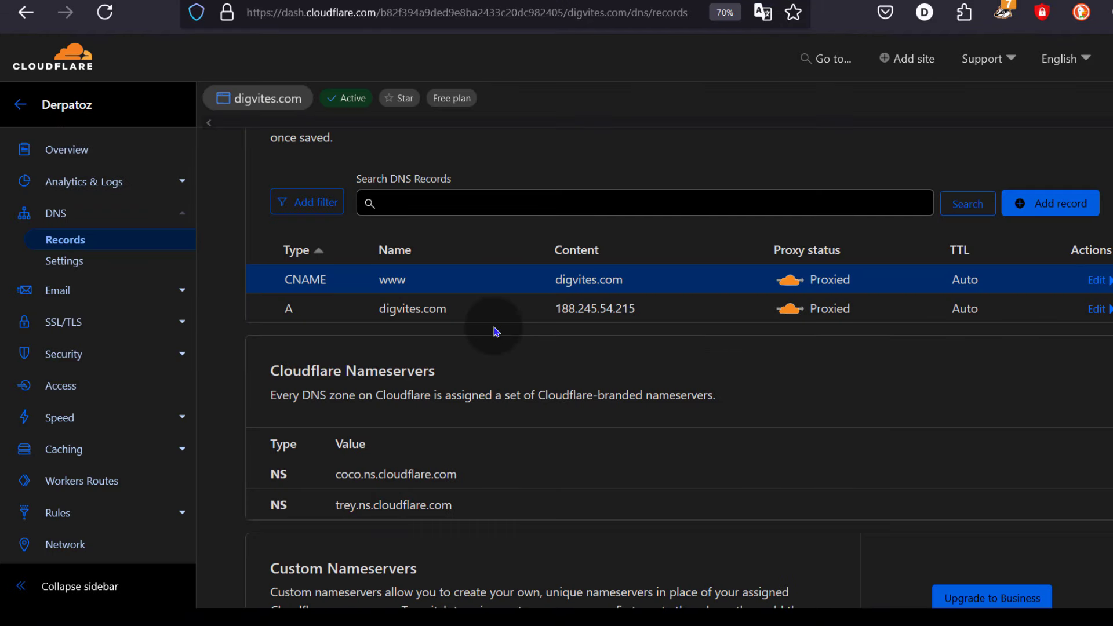
# - Change Cloudflare's SSL/TLS encryption mode for digvites.com from Flexible to Full, then return to wp-login
pyautogui.click(70, 330)
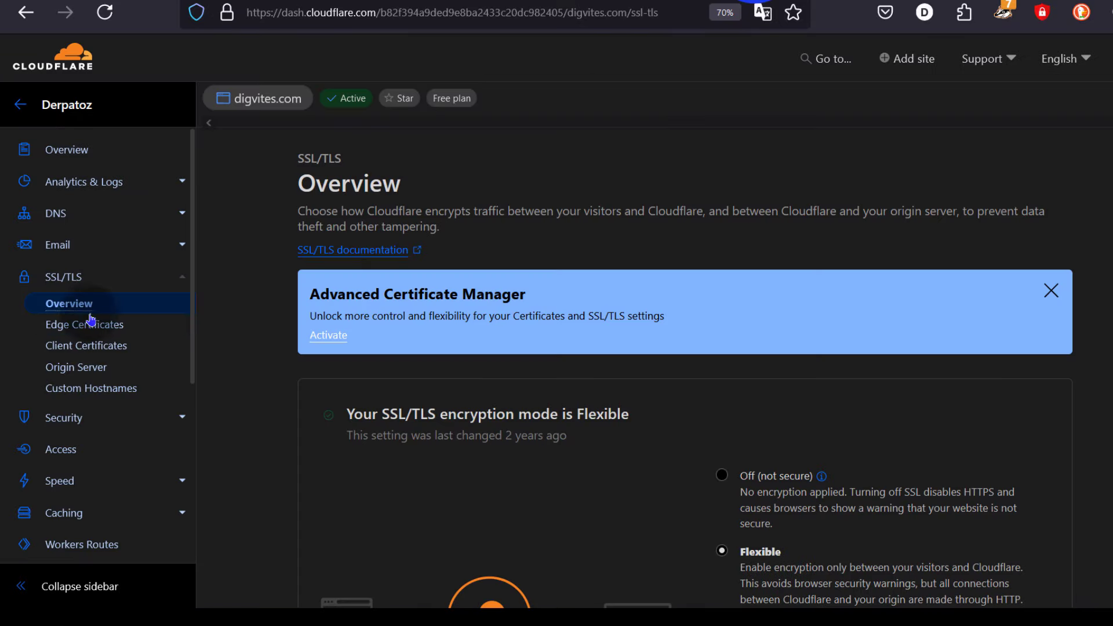
pyautogui.scroll(-4, 794, 431)
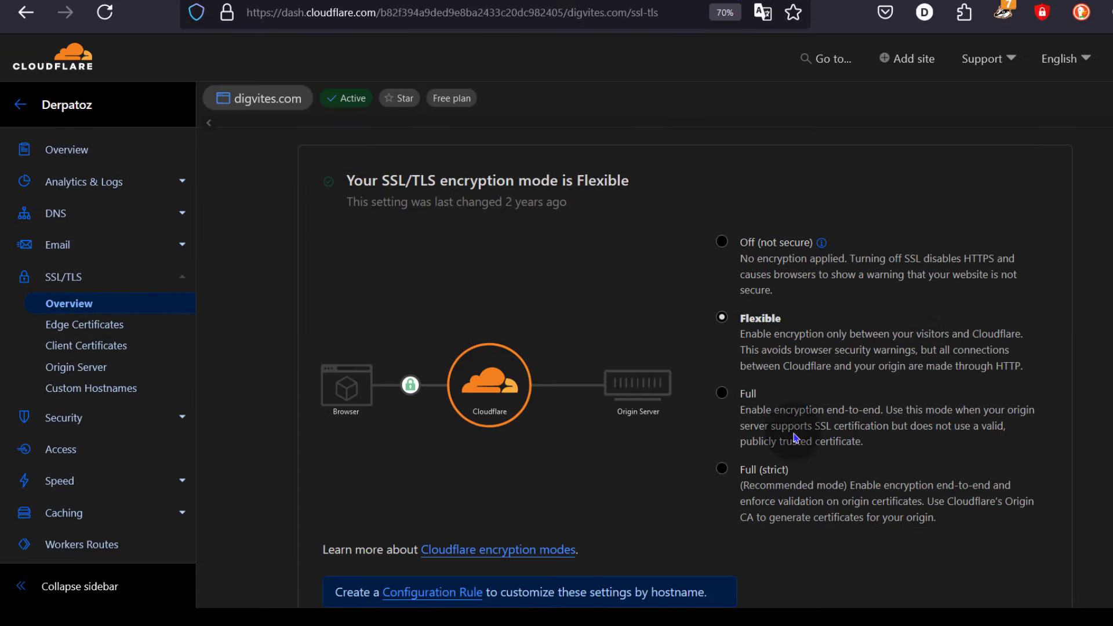
pyautogui.click(722, 393)
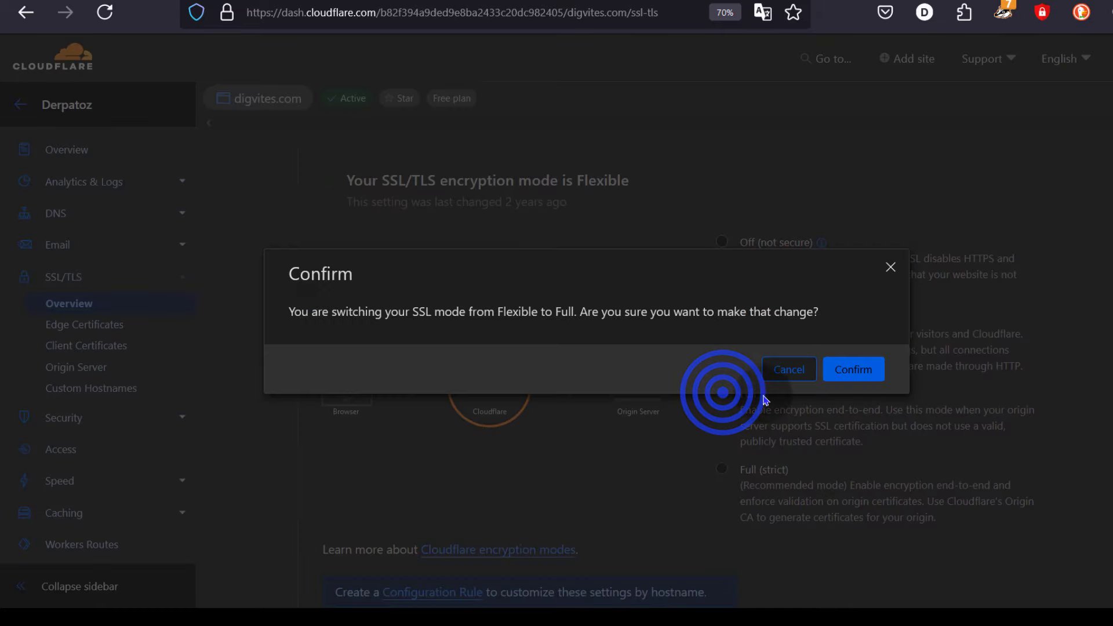
pyautogui.click(851, 375)
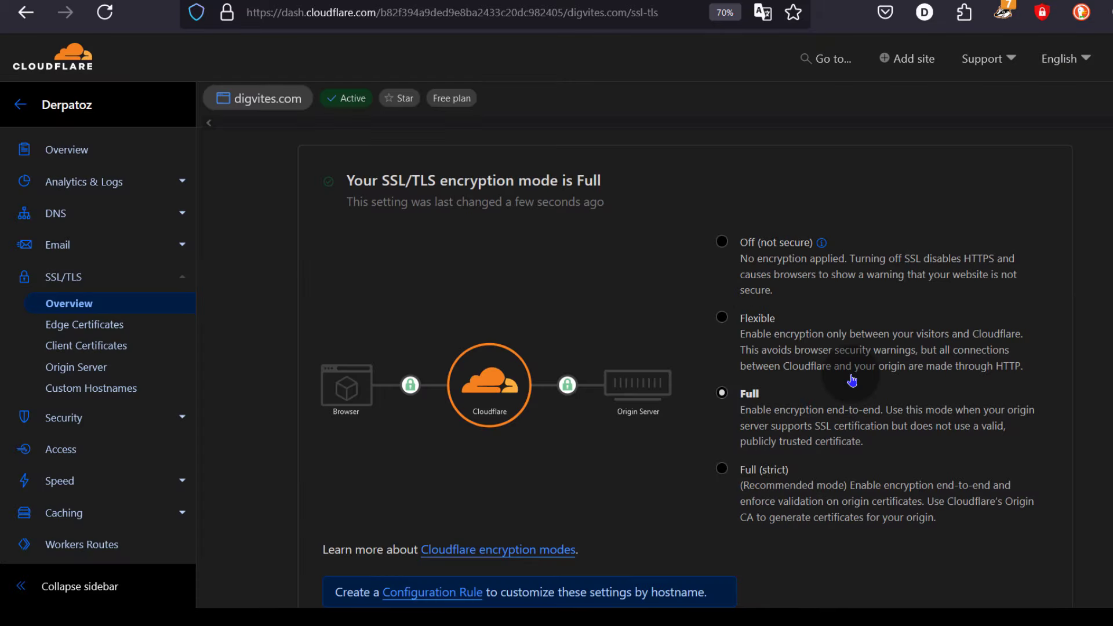
pyautogui.scroll(-2, 742, 385)
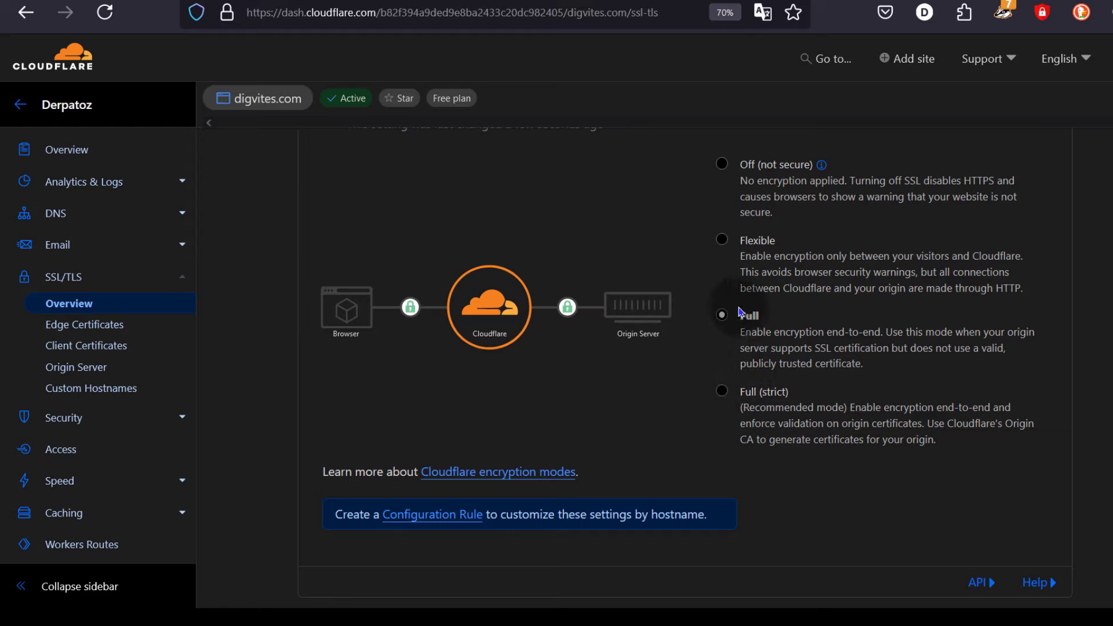
pyautogui.click(677, 1)
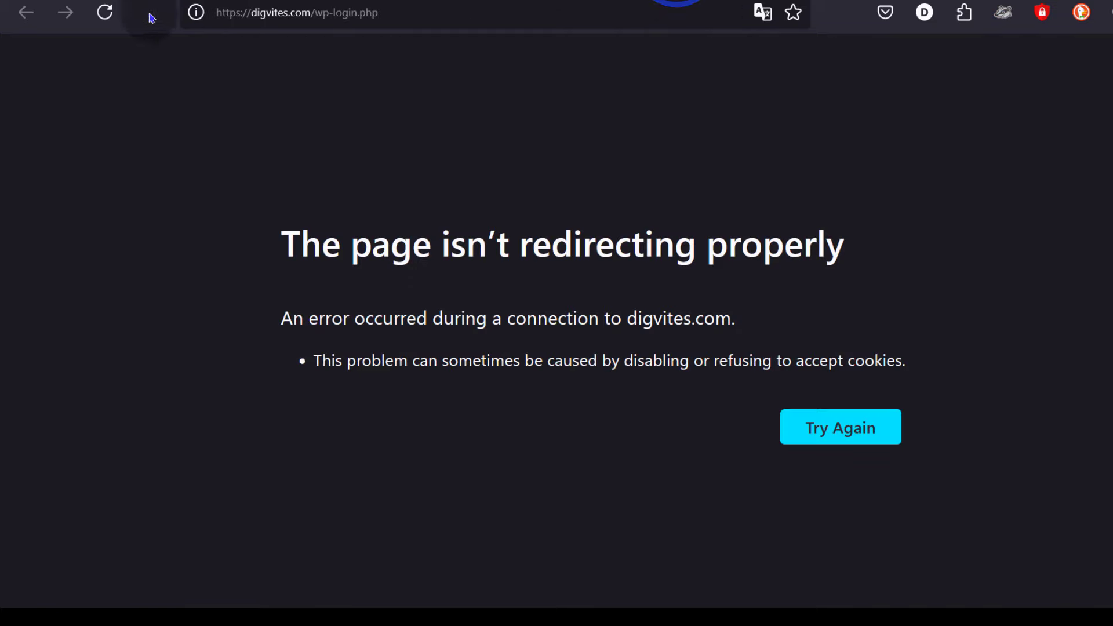
# - Reload digvites.com's wp-login.php so the login form appears, then visit the 'Everything Inc.' front page
pyautogui.click(107, 12)
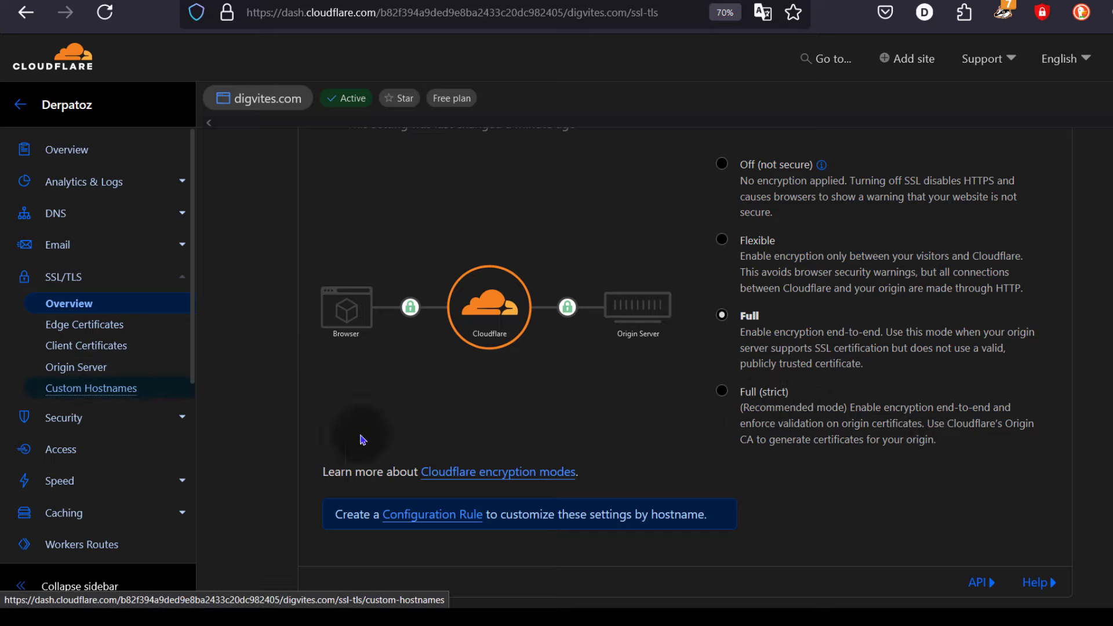
pyautogui.click(543, 265)
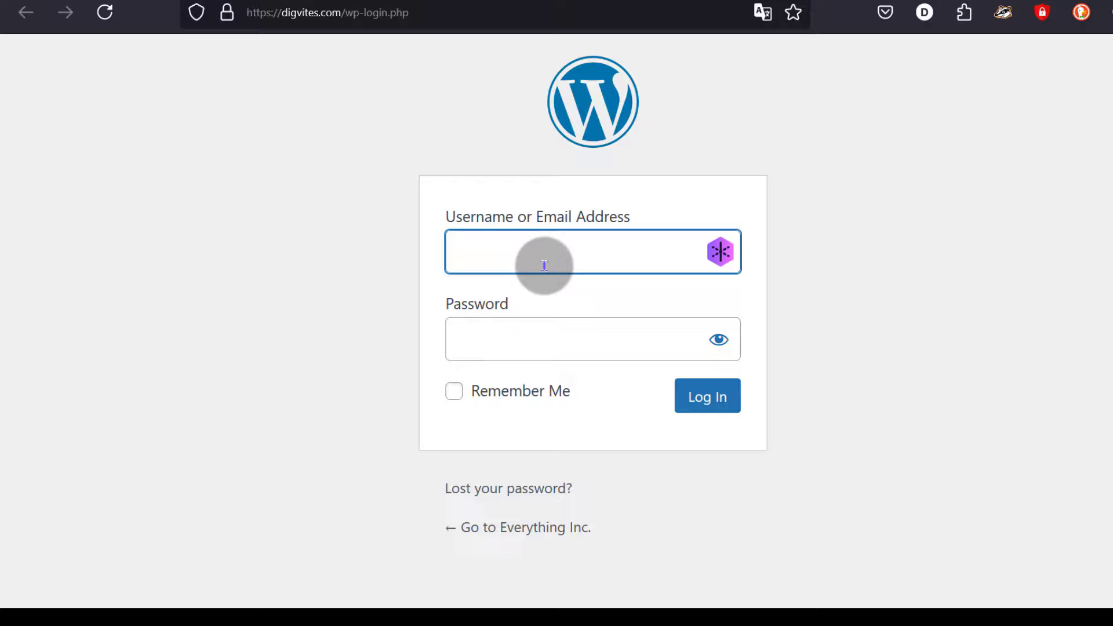
pyautogui.click(543, 266)
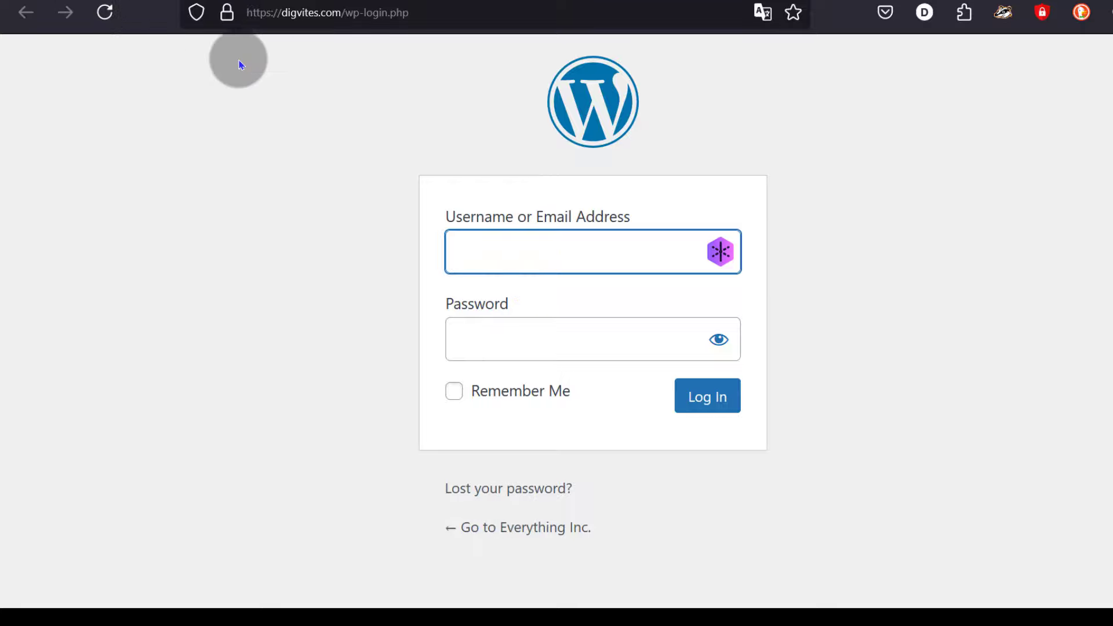
pyautogui.click(524, 538)
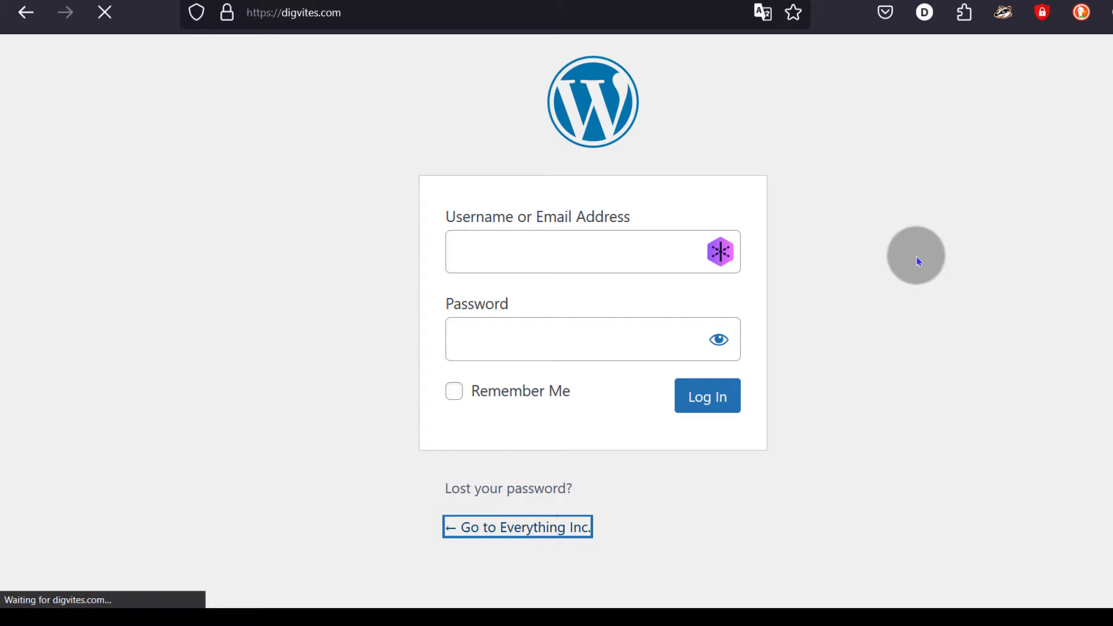